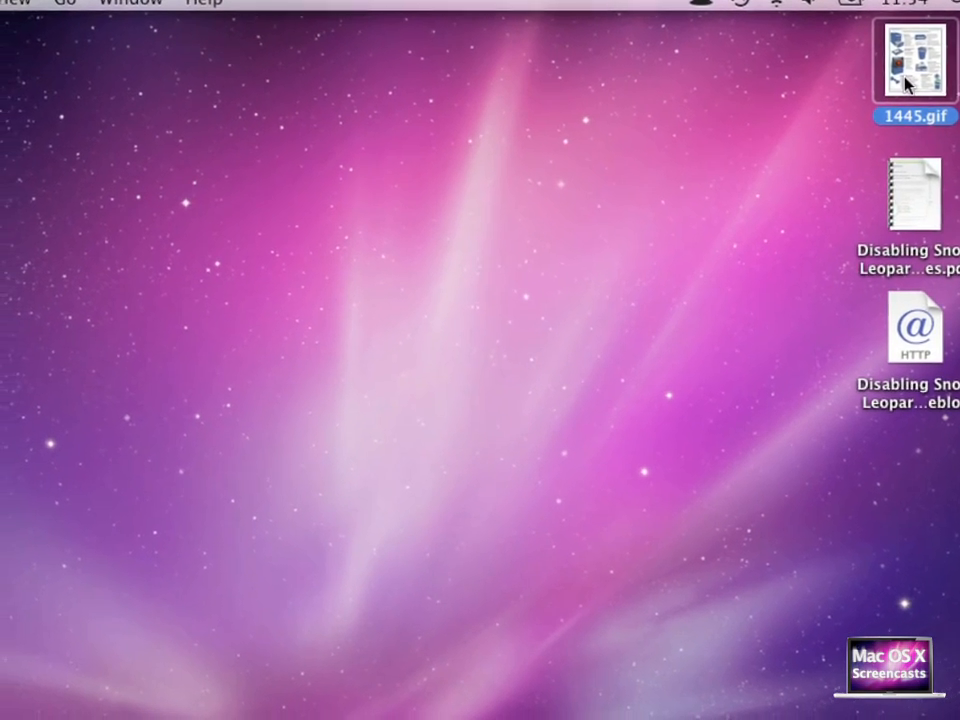
# Use Alfred's find keyword with '1445' to reveal the 1445.gif file in a Finder window
pyautogui.hotkey('alt', 'space')
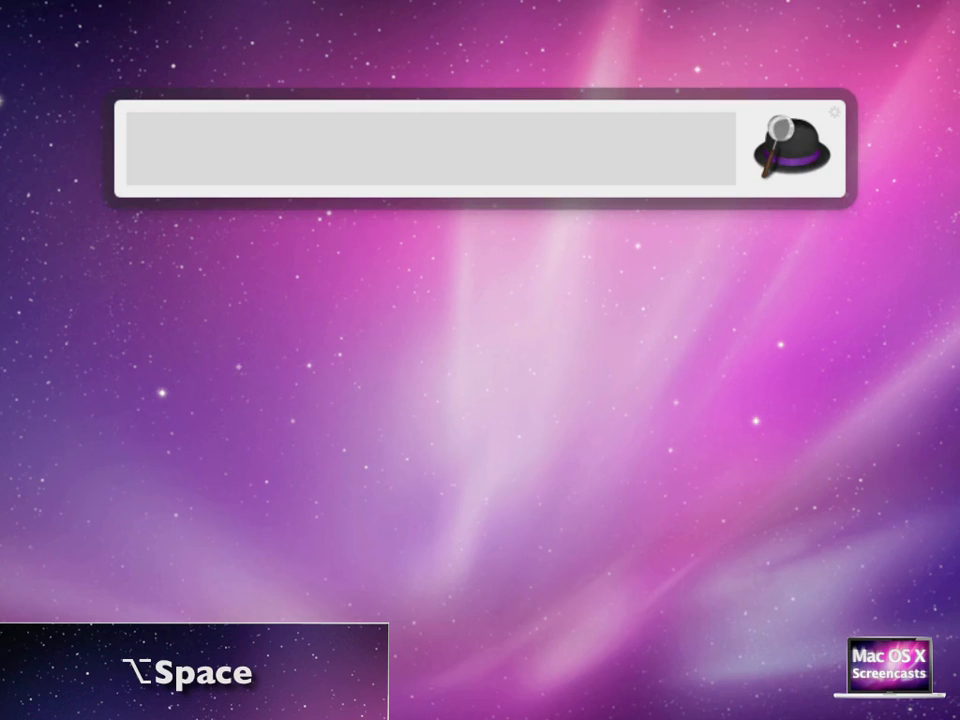
pyautogui.write('1445')
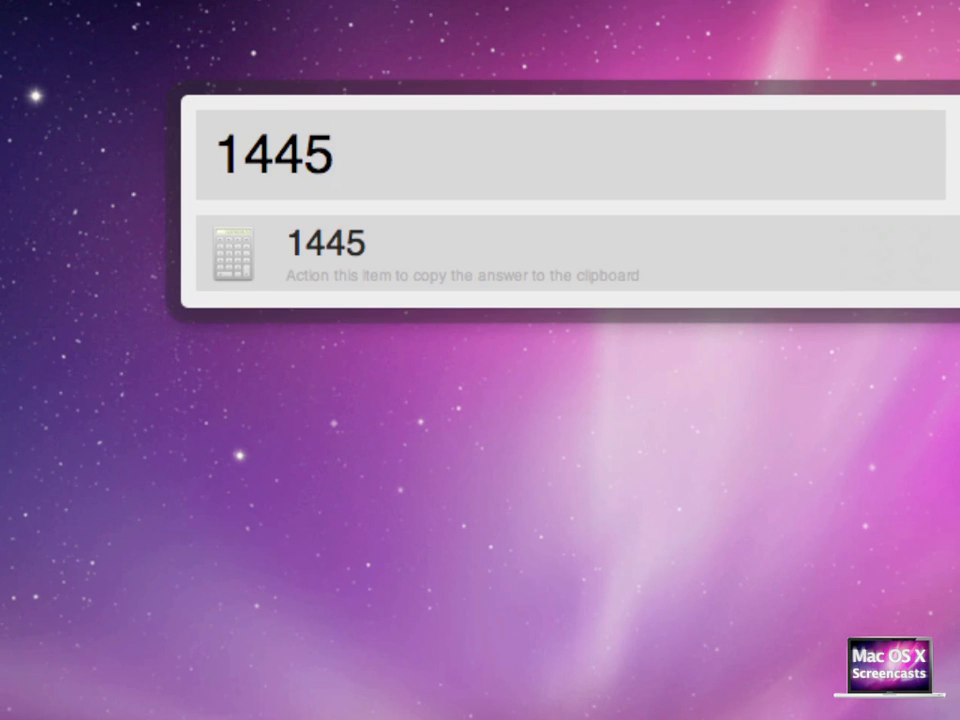
pyautogui.press('Left')
pyautogui.press('Left')
pyautogui.press('Left')
pyautogui.press('Left')
pyautogui.write('find')
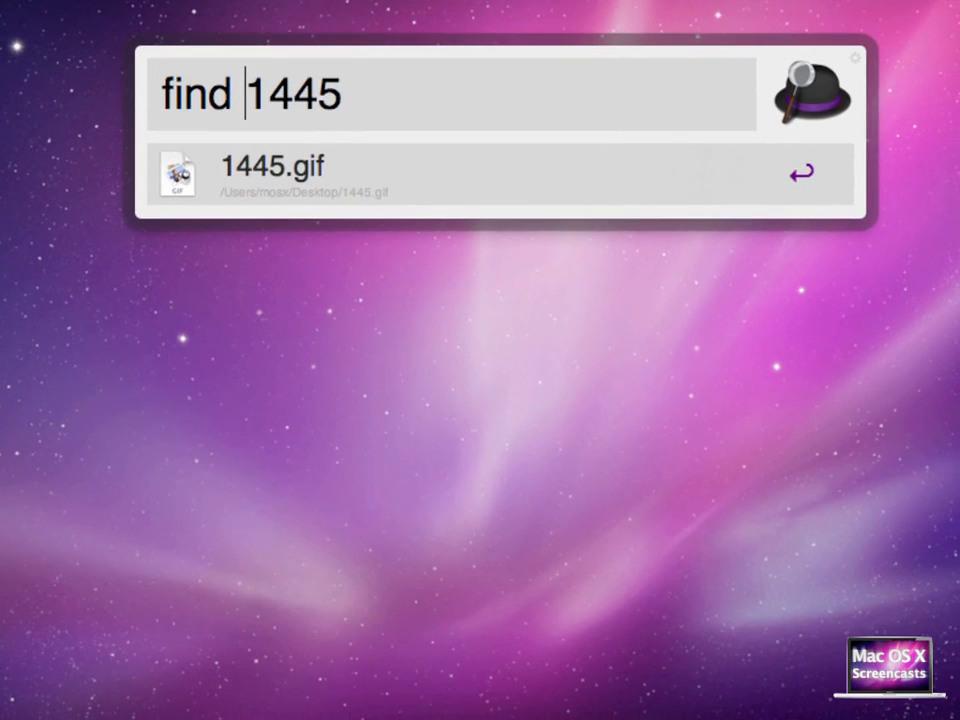
pyautogui.press('Return')
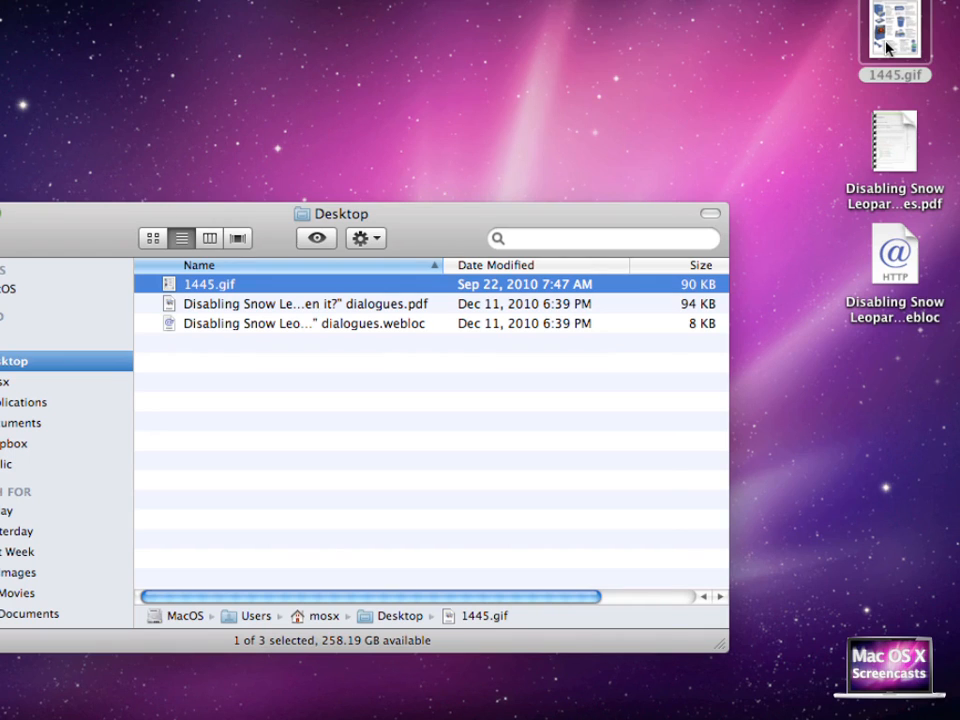
# Preview 1445.gif with Quick Look, close the preview, and close the Finder window
pyautogui.press('space')
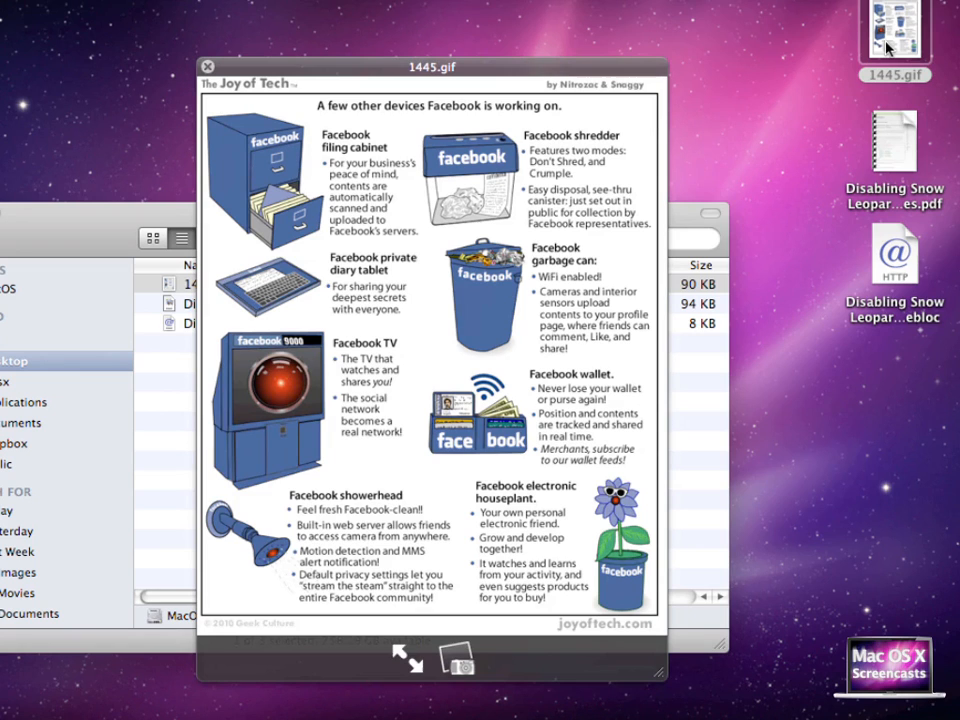
pyautogui.press('space')
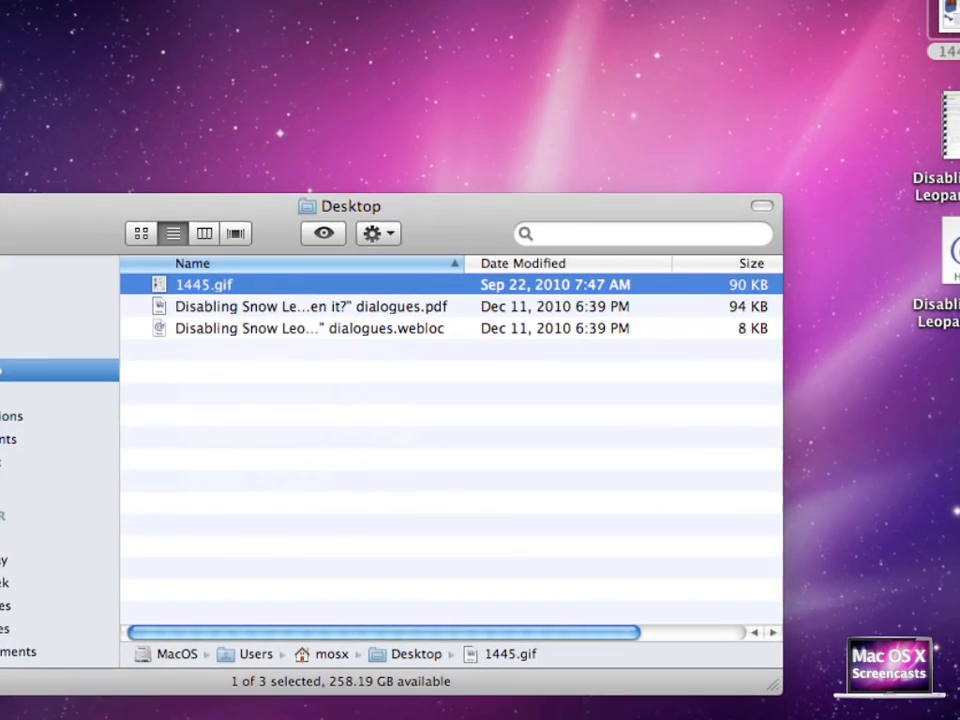
pyautogui.press('super+w')
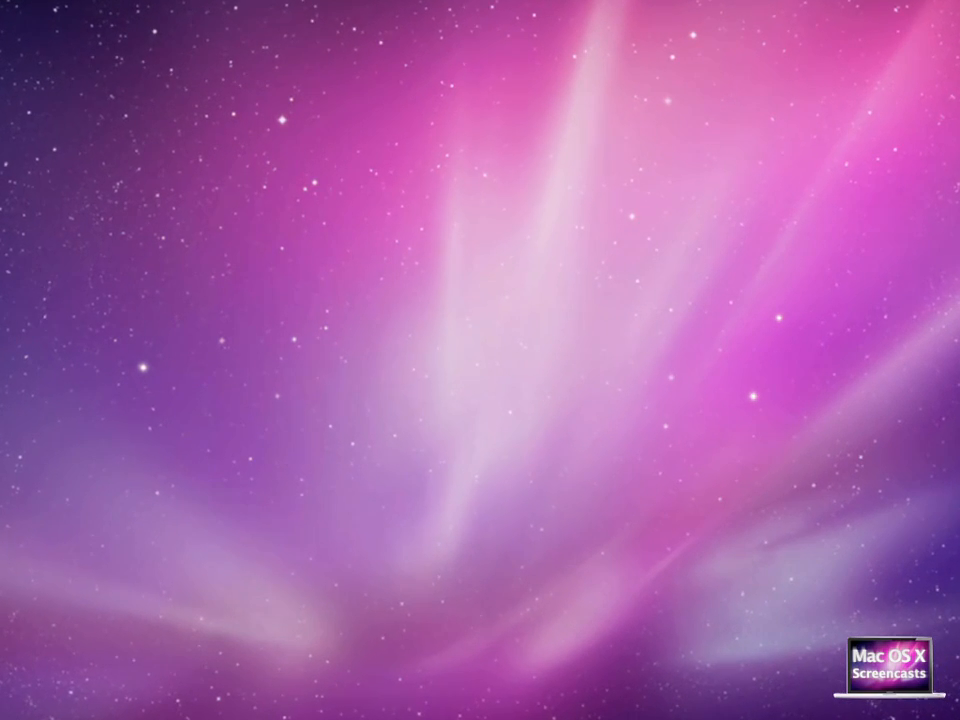
# Query Alfred with 'open disabling' and open the first 'Disabling Snow Leopard' result from the list
pyautogui.hotkey('alt', 'space')
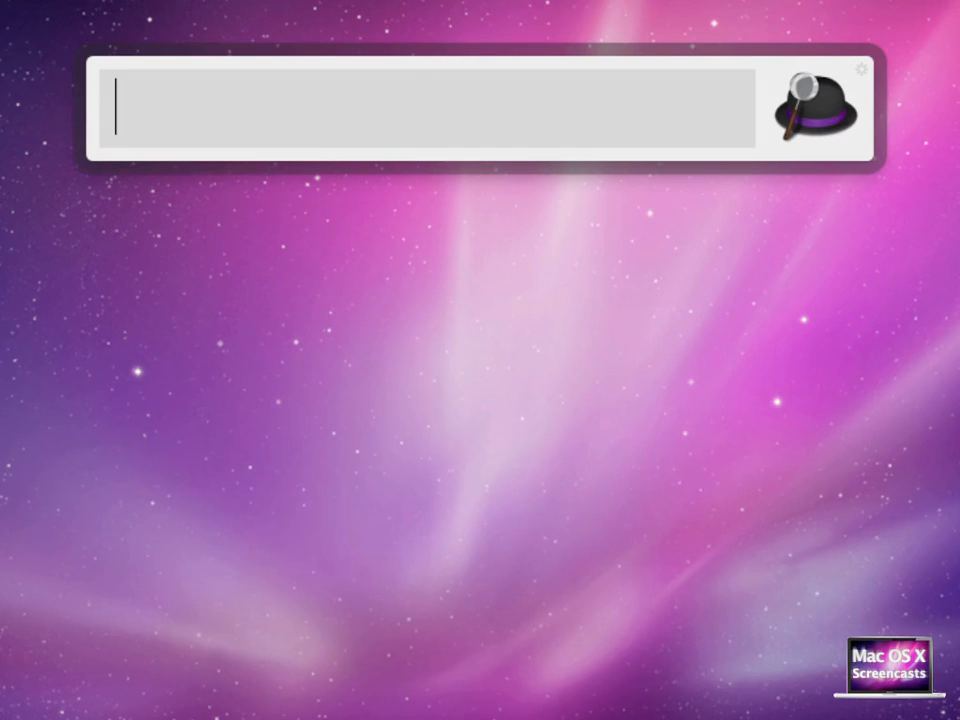
pyautogui.write('open')
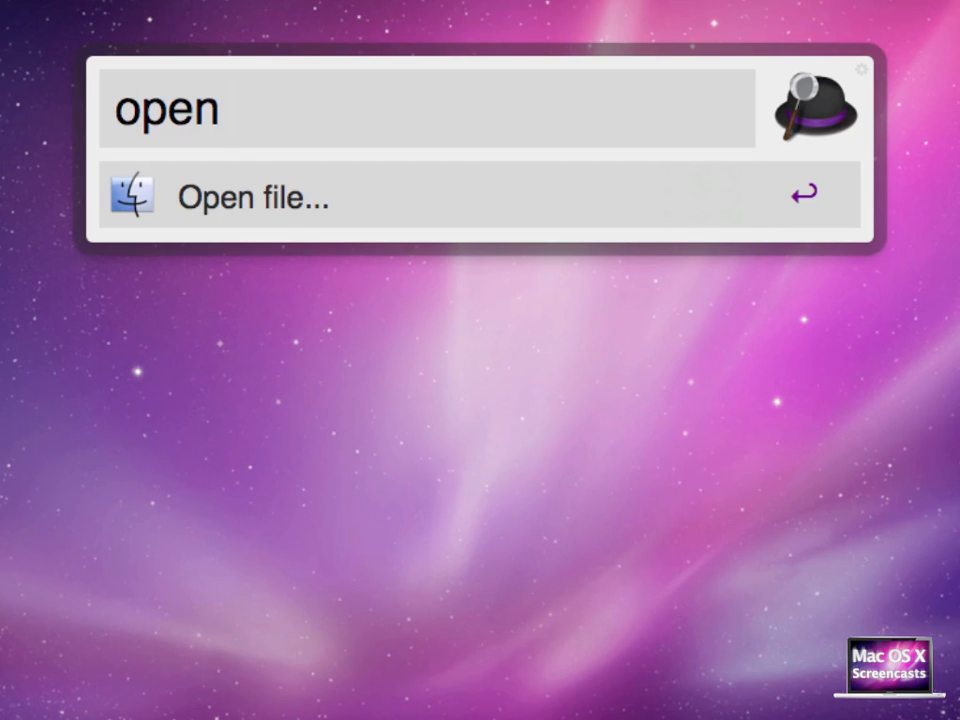
pyautogui.write('disabling')
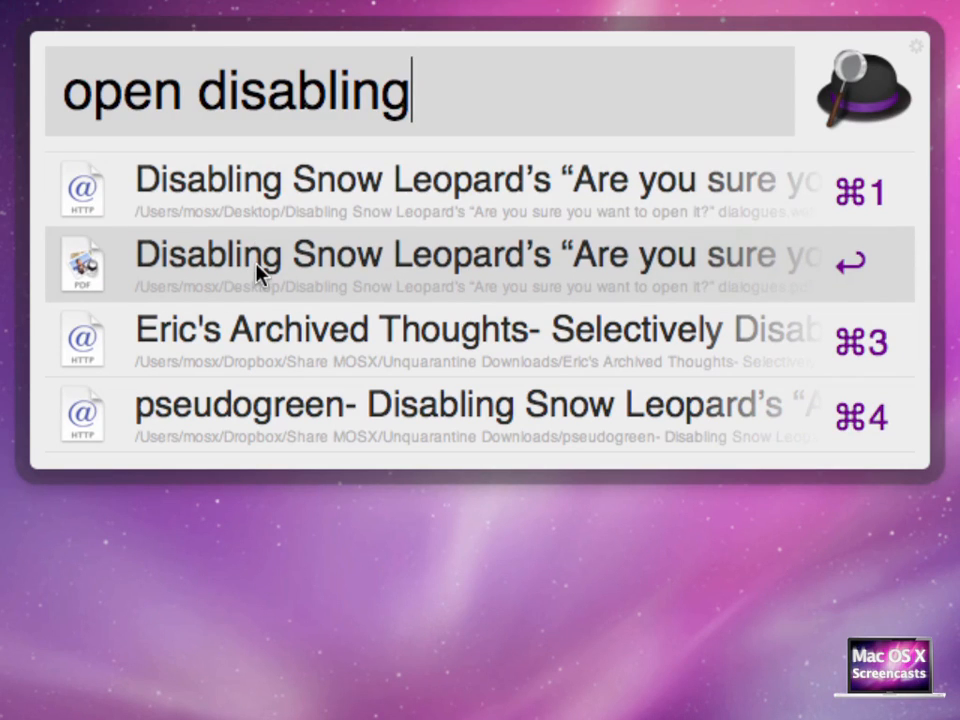
pyautogui.press('Down')
pyautogui.press('Down')
pyautogui.press('Down')
pyautogui.press('Down')
pyautogui.press('Down')
pyautogui.press('Down')
pyautogui.press('Down')
pyautogui.press('Down')
pyautogui.press('Down')
pyautogui.press('Down')
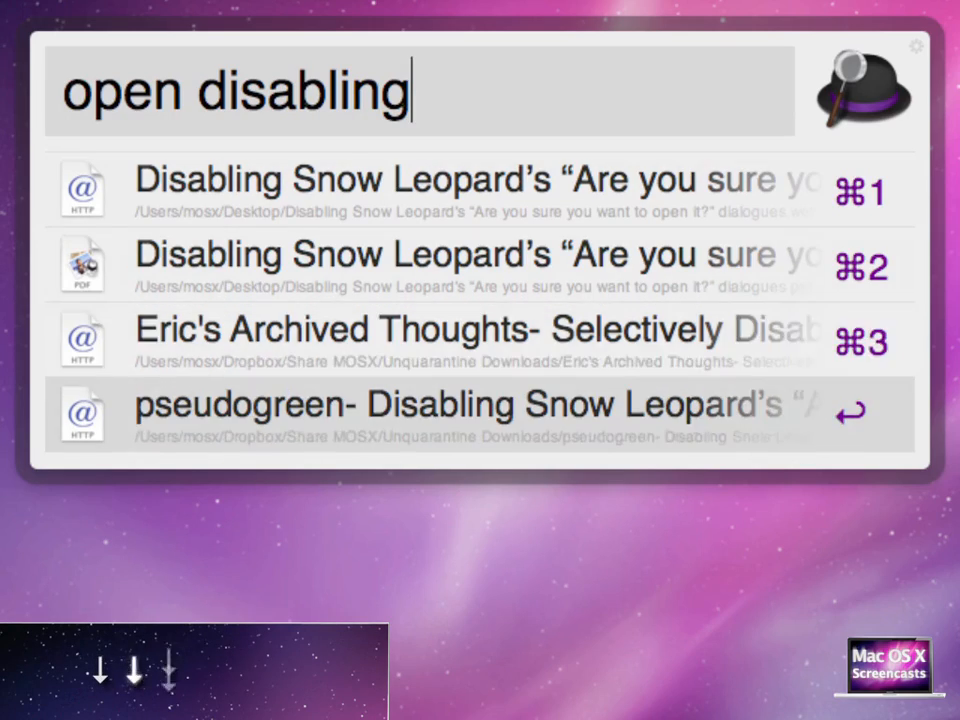
pyautogui.press('Up')
pyautogui.press('Up')
pyautogui.press('Up')
pyautogui.press('Return')
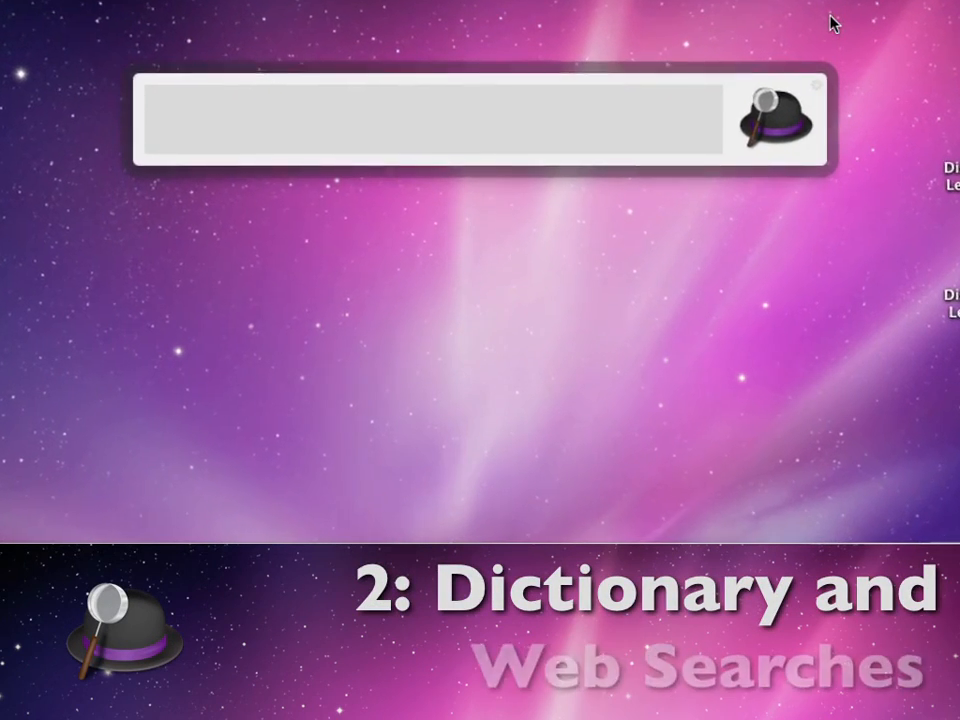
# Replace the 'find desabling' query's keyword with 'spell' to check spellings of 'desabling' and 'labelling'
pyautogui.write('find de')
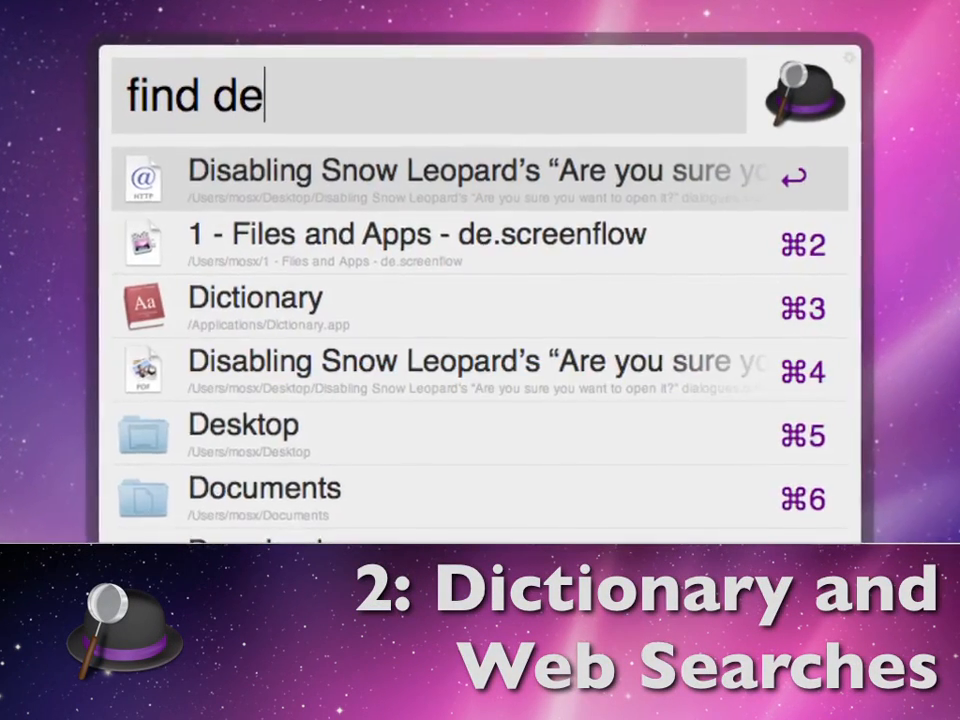
pyautogui.write('sabling')
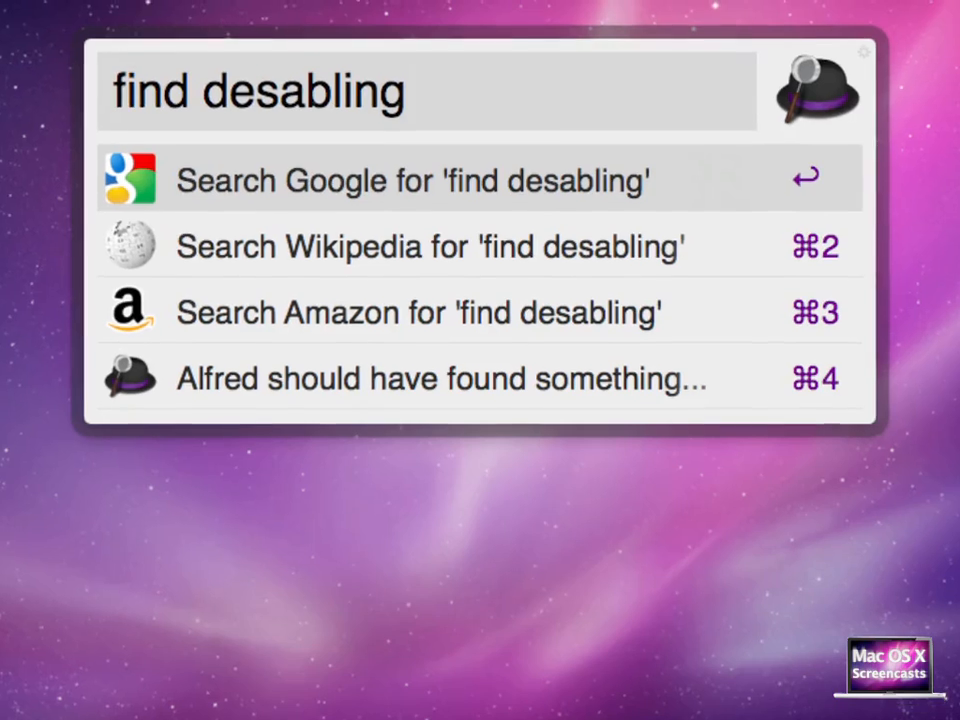
pyautogui.hotkey('shift', 'Right')
pyautogui.hotkey('shift', 'Right')
pyautogui.hotkey('shift', 'Right')
pyautogui.hotkey('shift', 'Right')
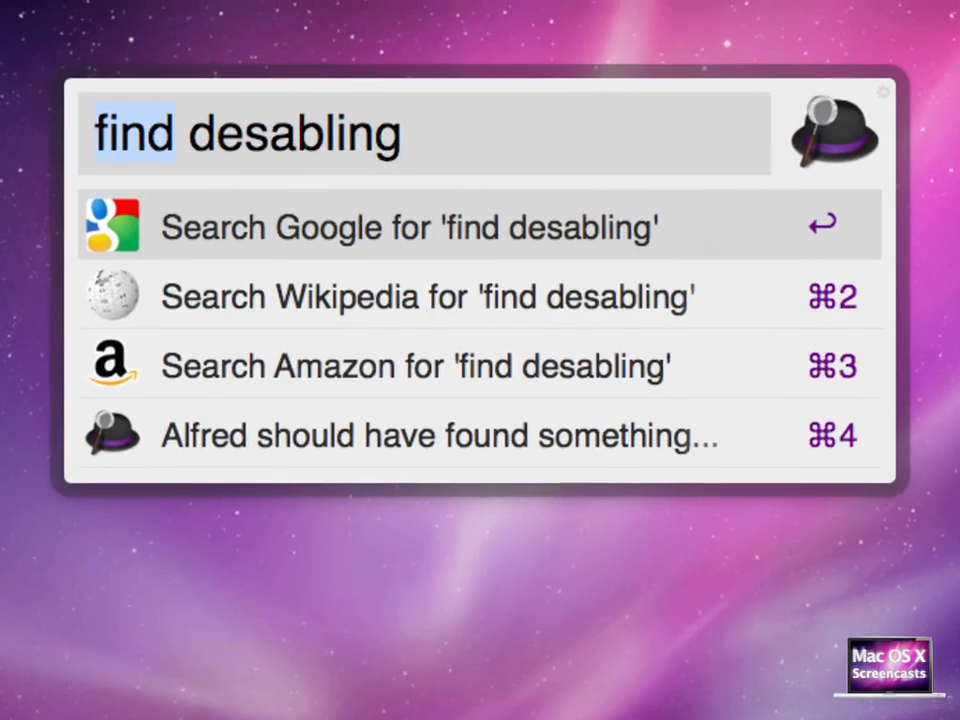
pyautogui.write('spell')
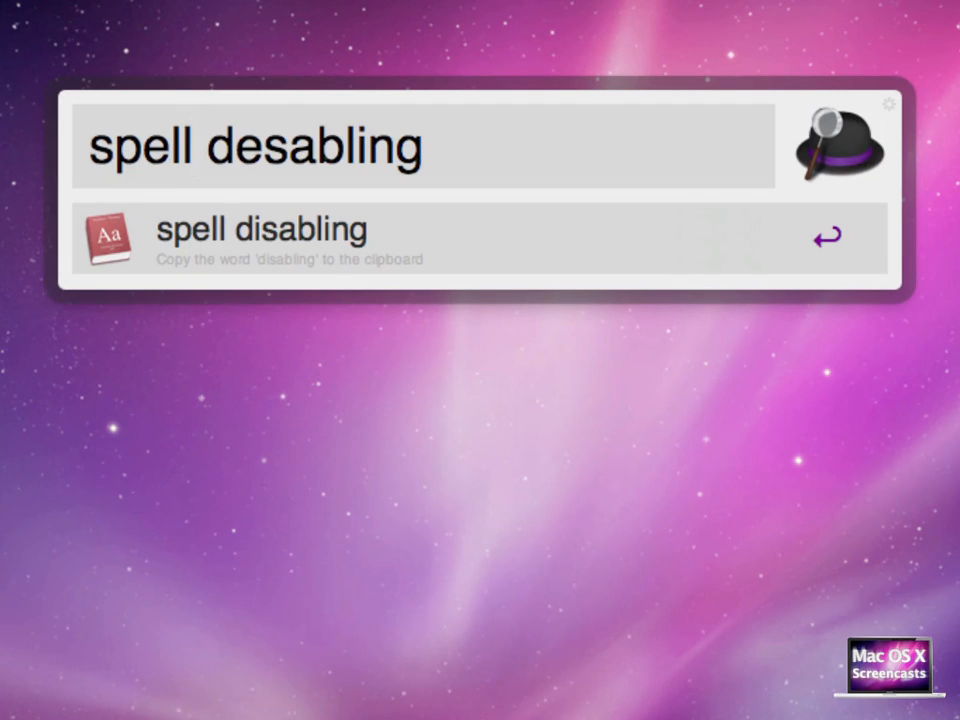
pyautogui.write('labelling')
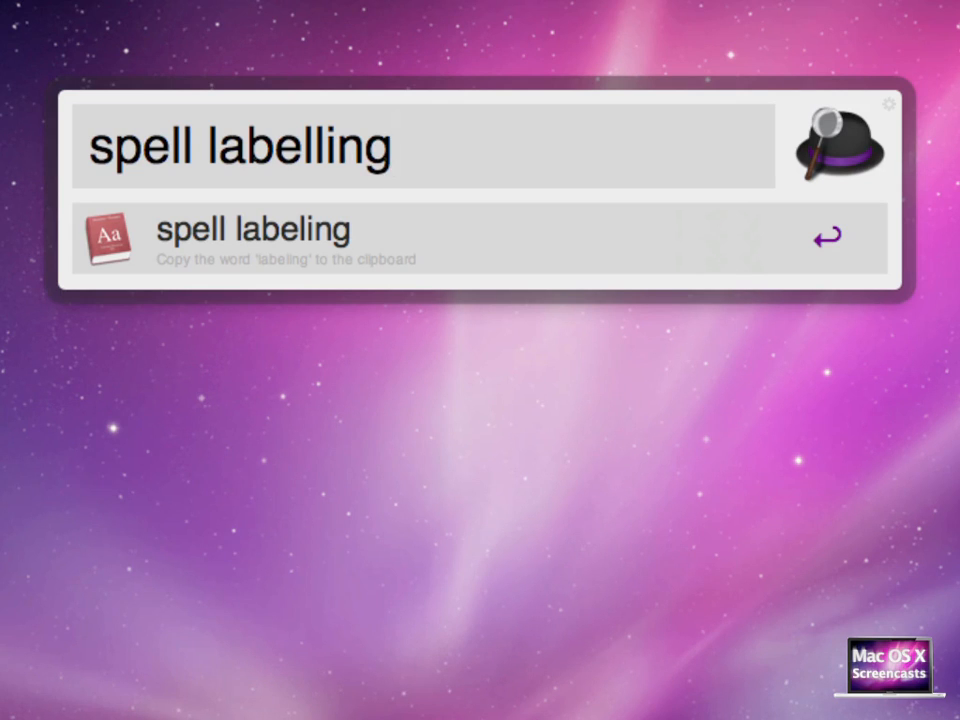
# Change the keyword to 'define' and open the definition of labelling in Dictionary
pyautogui.click(90, 146)
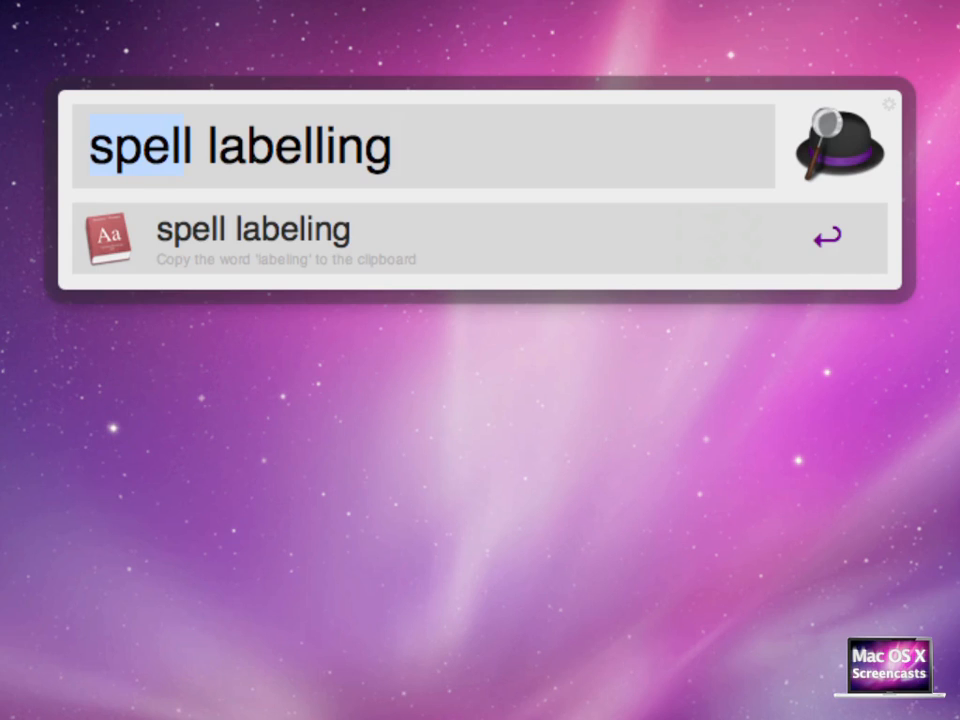
pyautogui.write('define')
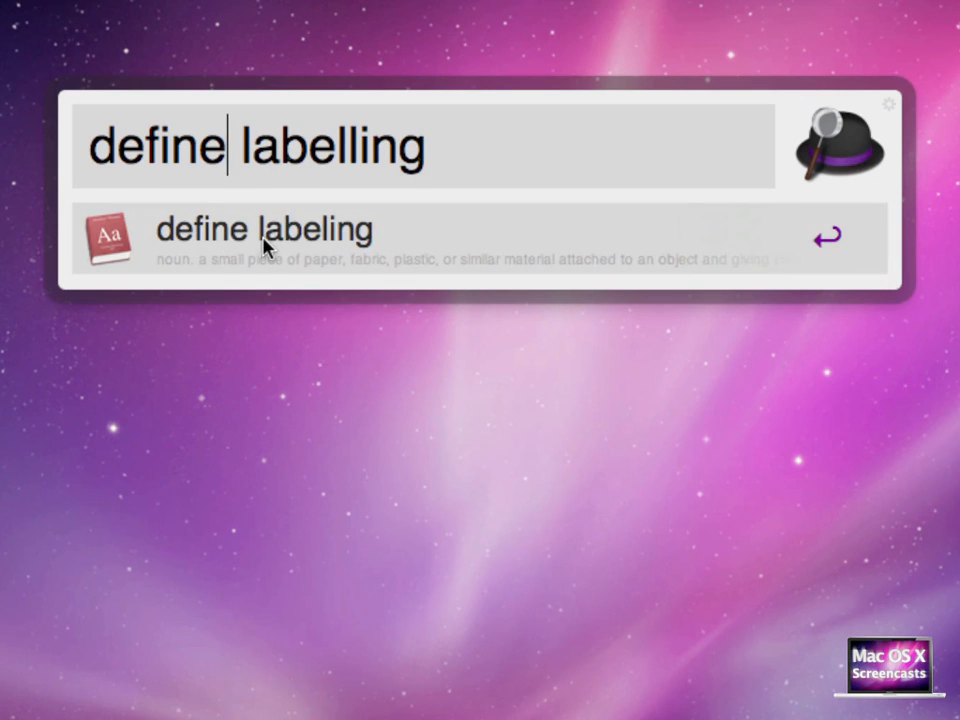
pyautogui.click(265, 245)
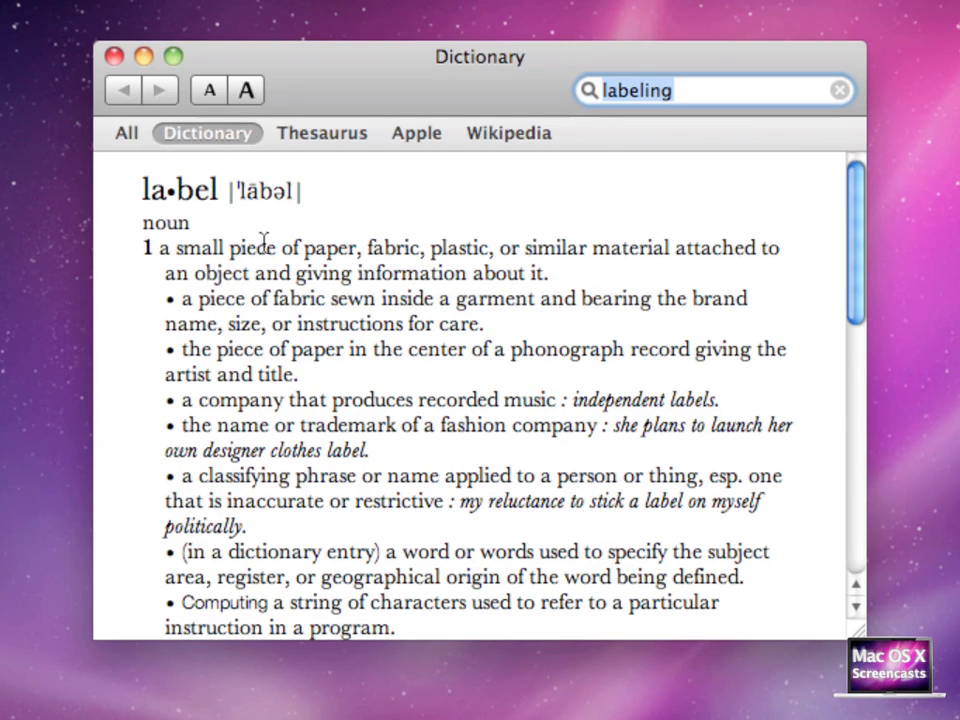
# Read through the full dictionary entry for labeling, then close the Dictionary window
pyautogui.scroll(-1, 158, 302)
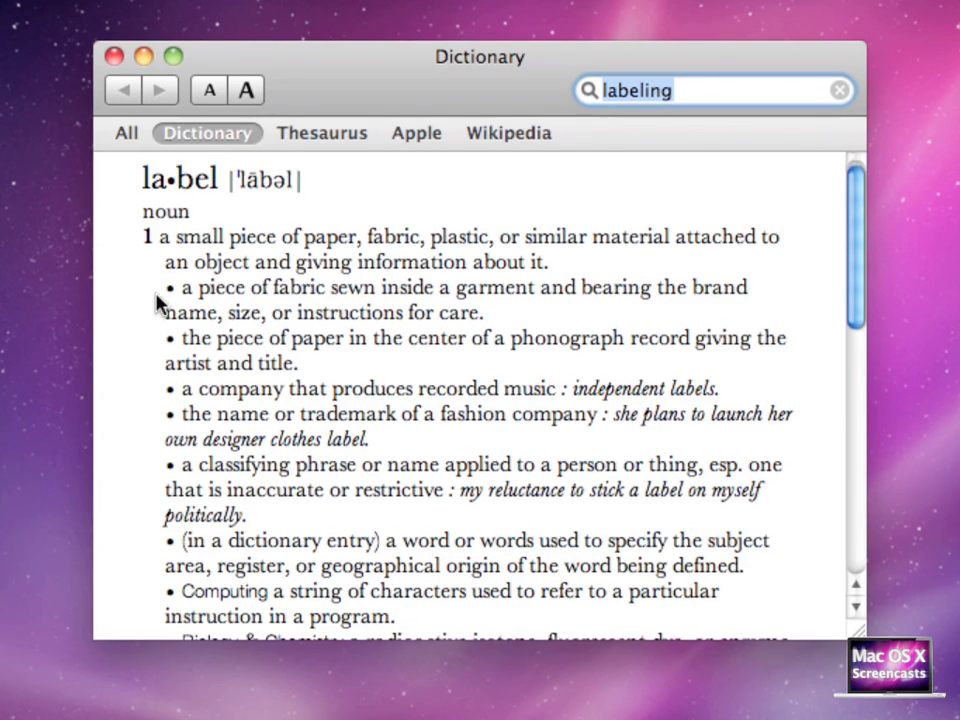
pyautogui.scroll(-10, 158, 302)
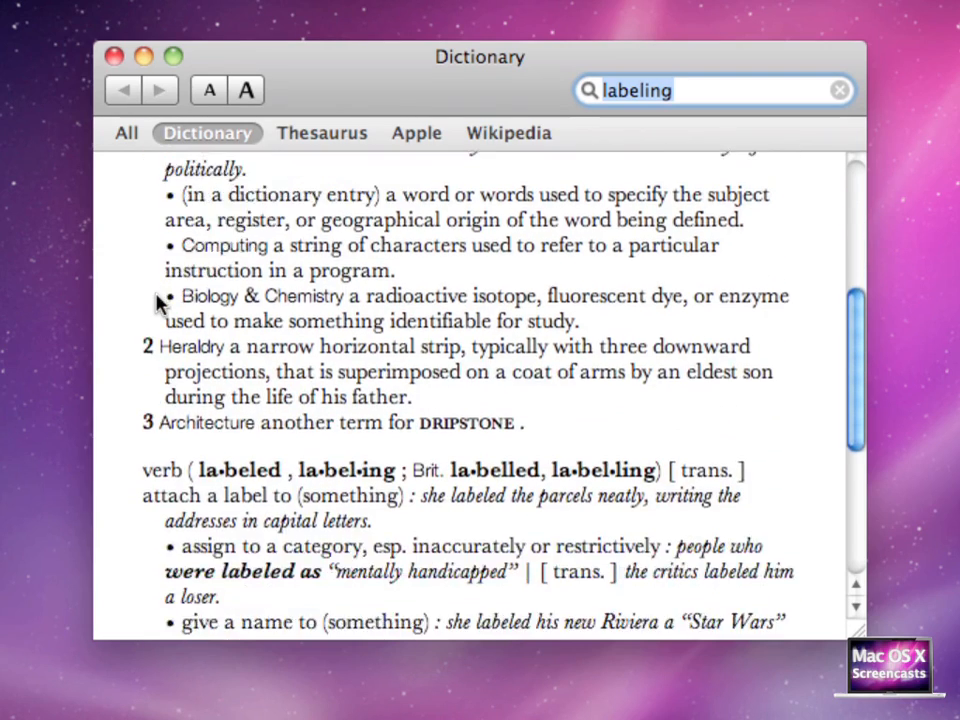
pyautogui.scroll(-10, 158, 302)
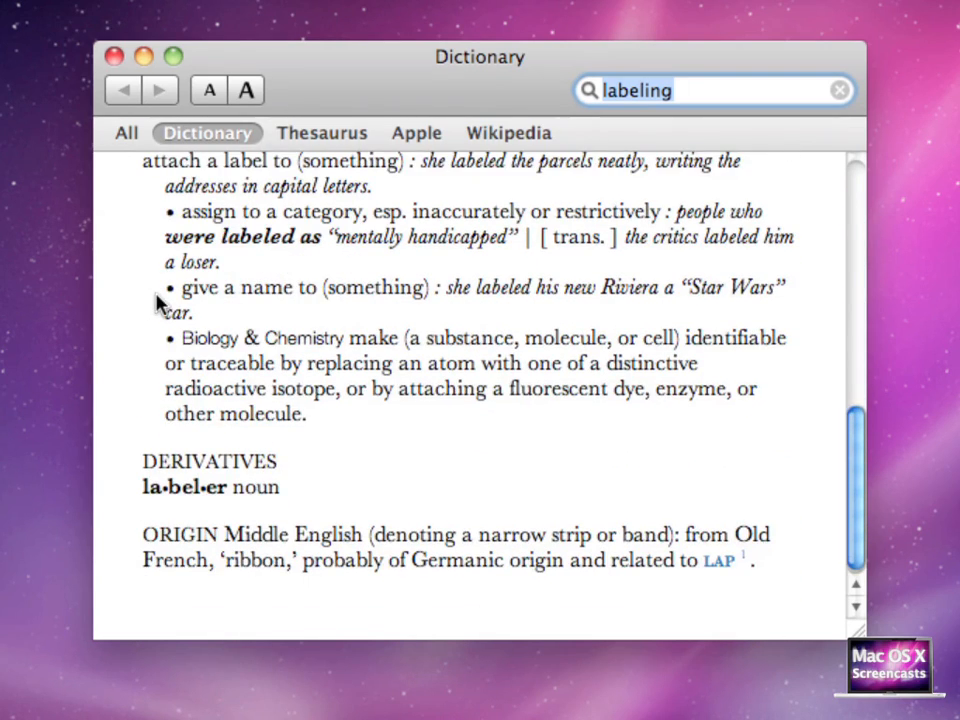
pyautogui.scroll(-1, 158, 302)
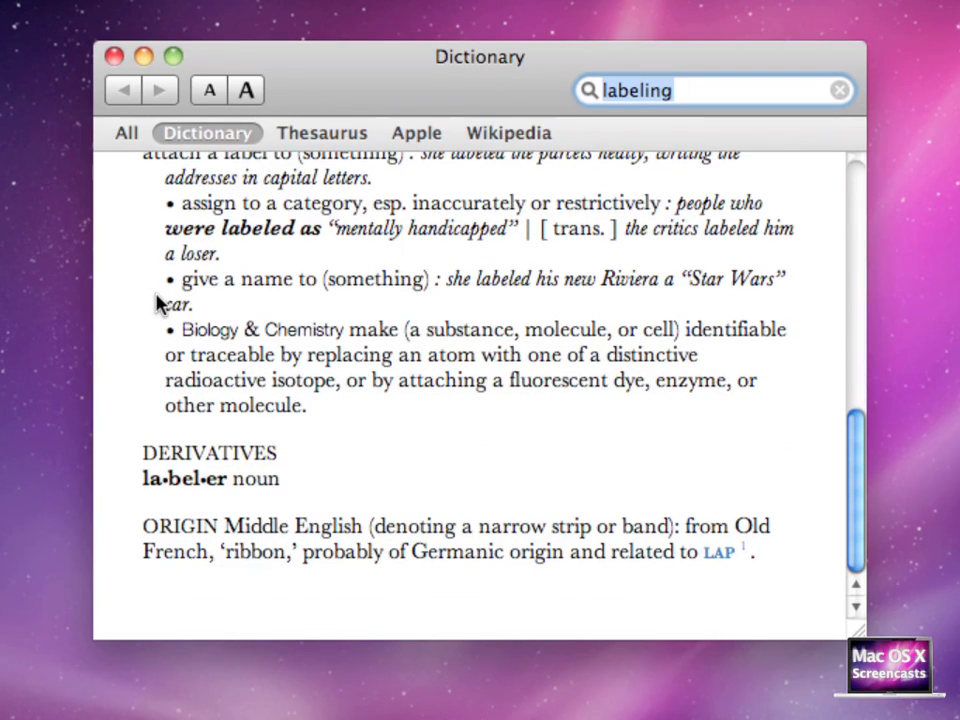
pyautogui.click(114, 57)
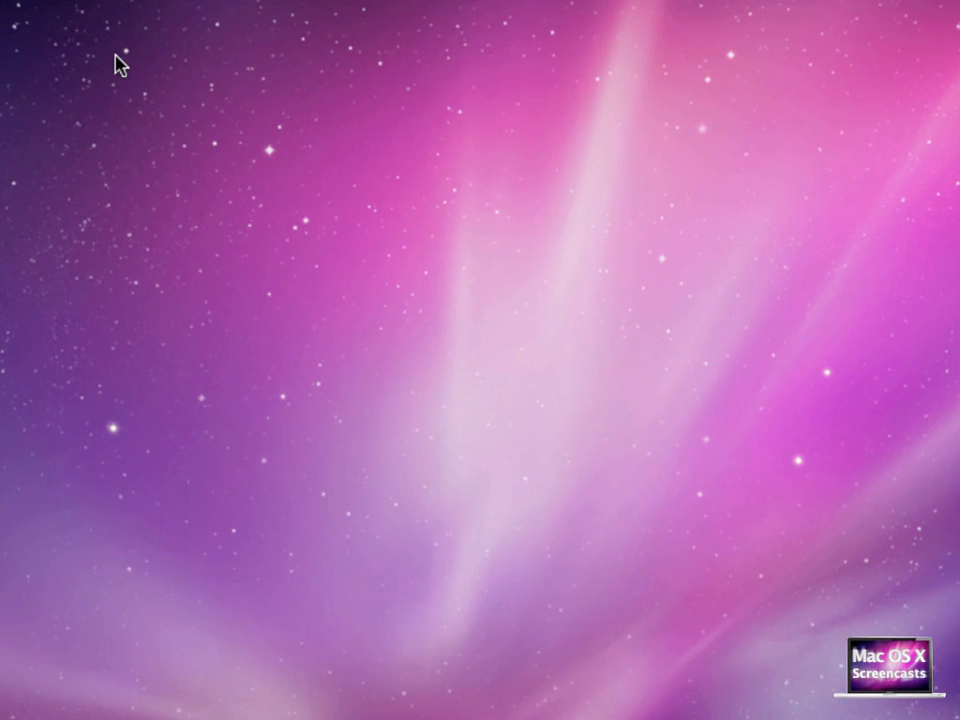
# Search Google for 'macosxscreencasts' using Alfred's google keyword, correcting the misspelled keyword first
pyautogui.hotkey('alt', 'space')
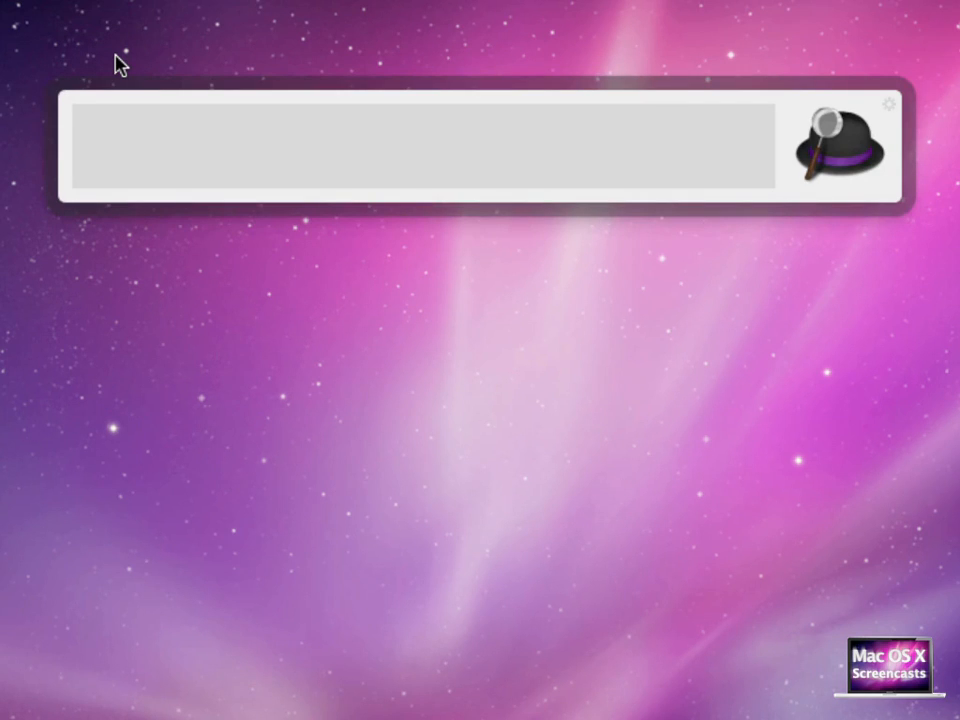
pyautogui.write('googlle')
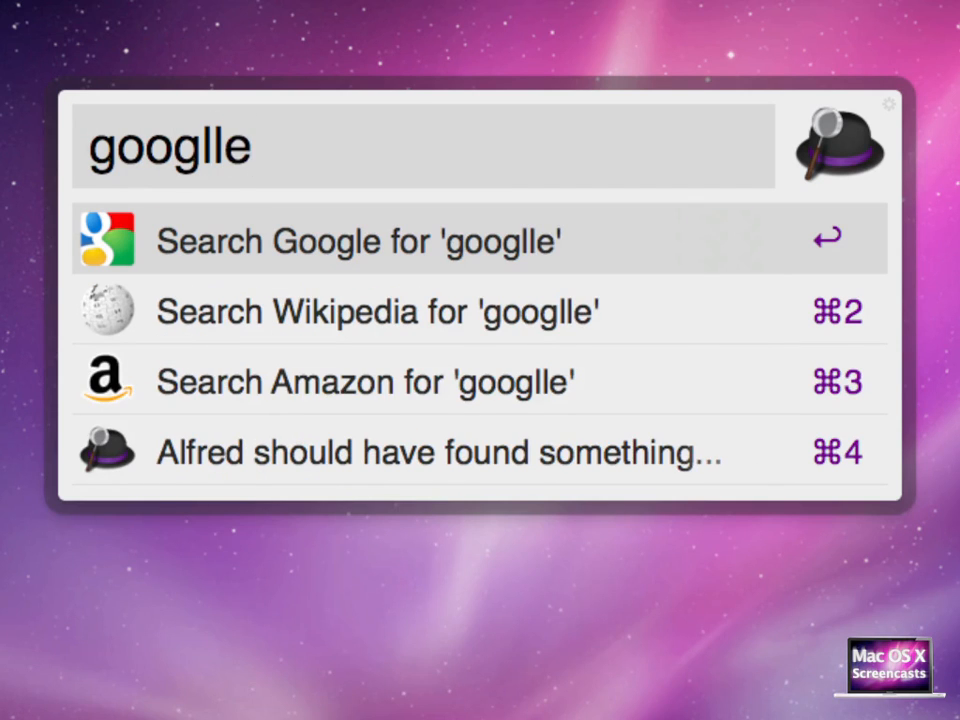
pyautogui.press('BackSpace')
pyautogui.press('BackSpace')
pyautogui.write('e')
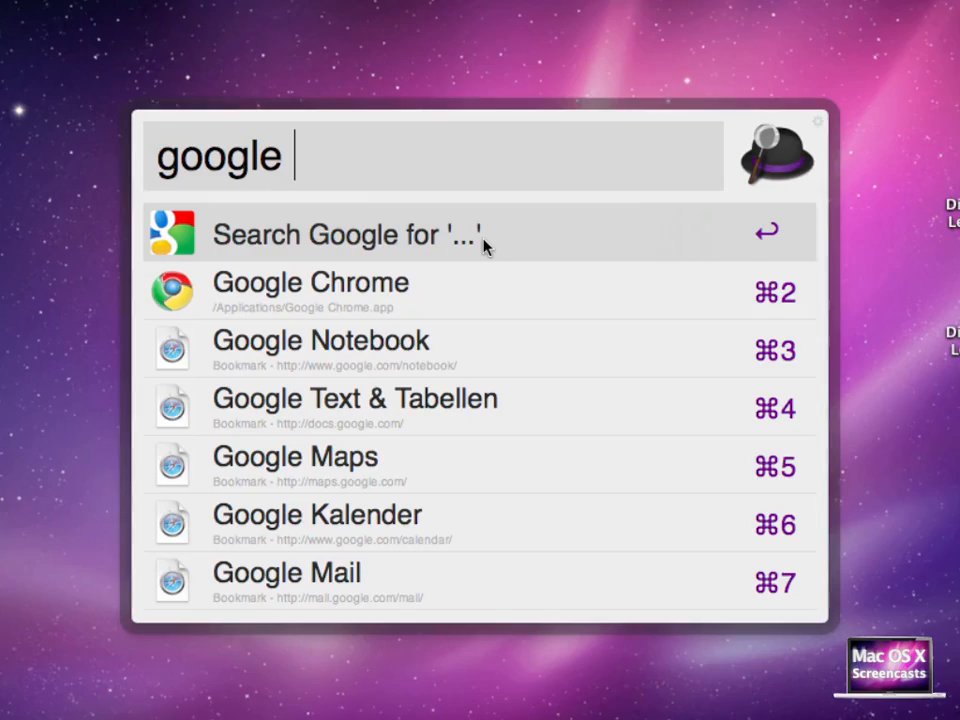
pyautogui.write('macosxscree')
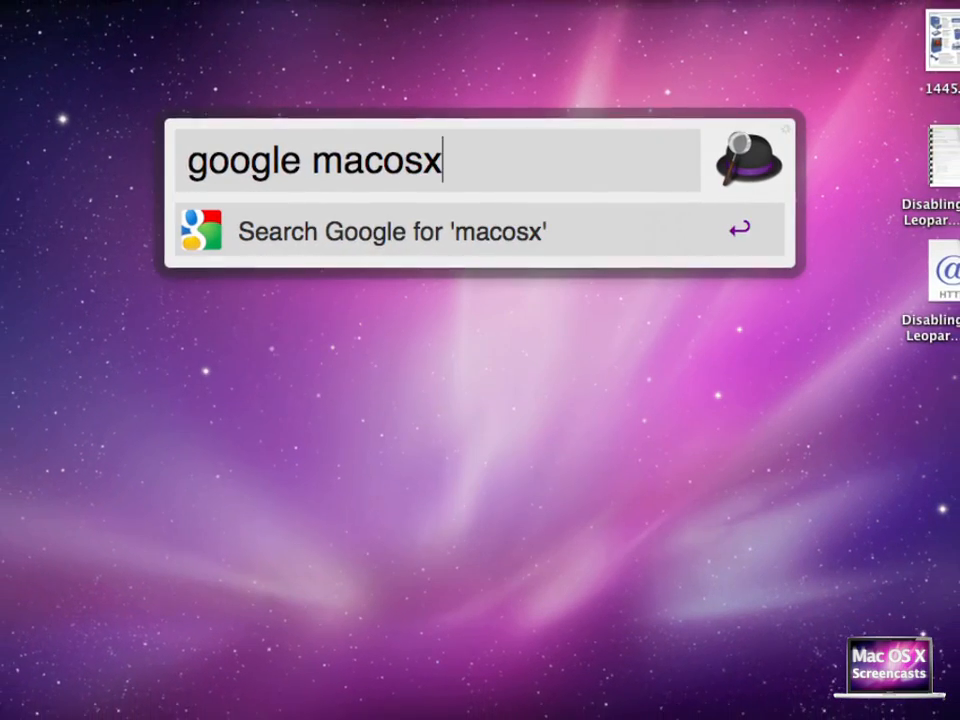
pyautogui.write('ncasts')
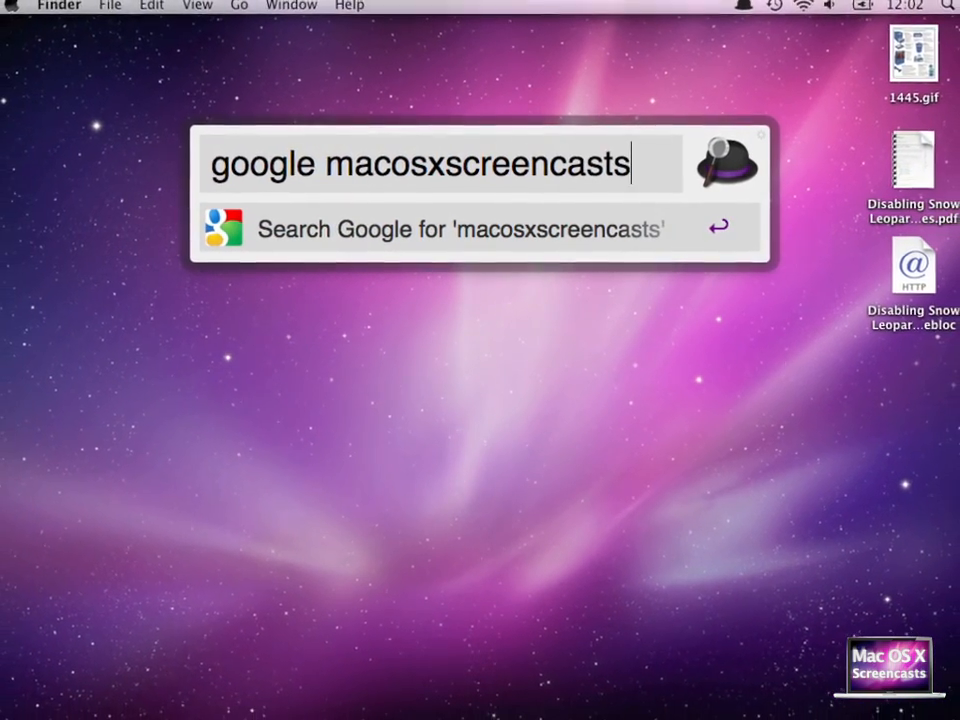
pyautogui.press('Return')
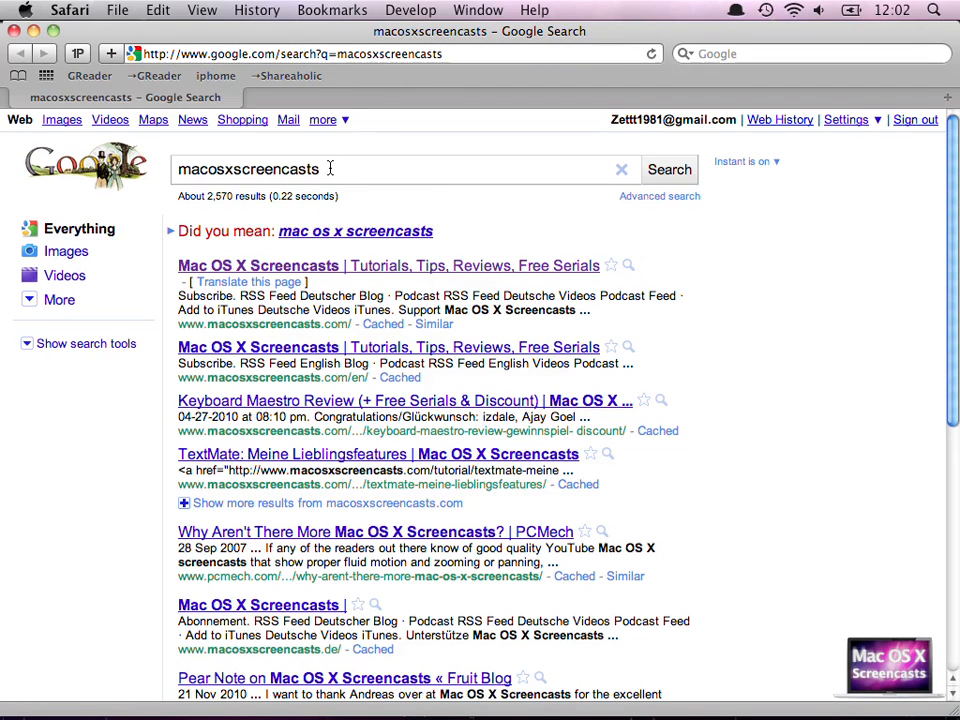
# Select the search term in the address bar and in the Google search field
pyautogui.moveTo(337, 54); pyautogui.dragTo(482, 54)
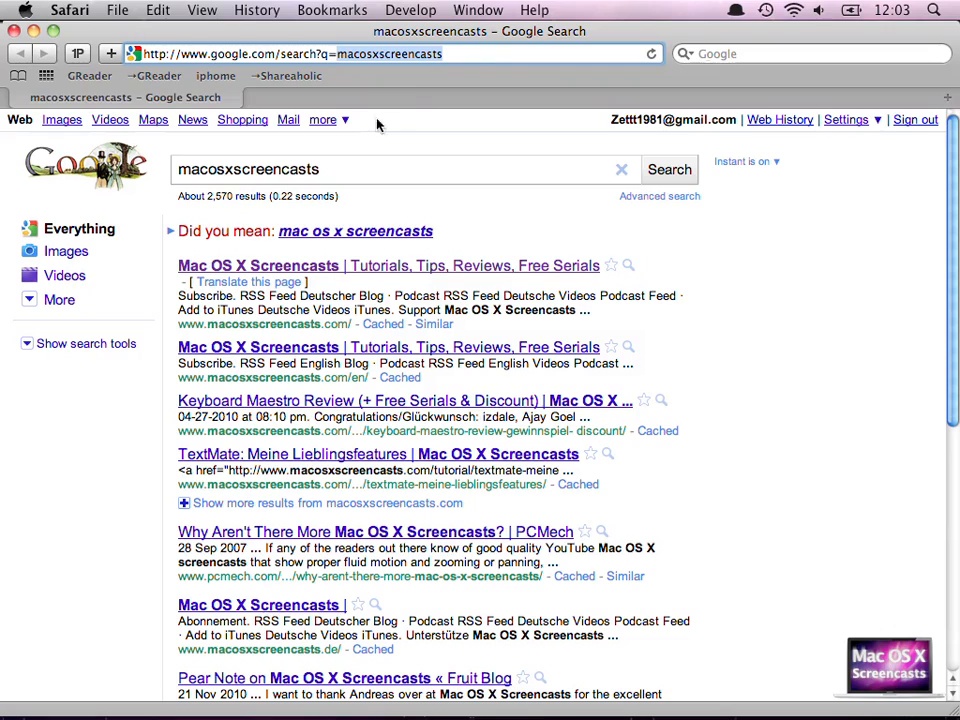
pyautogui.doubleClick(326, 169)
pyautogui.click(326, 169)
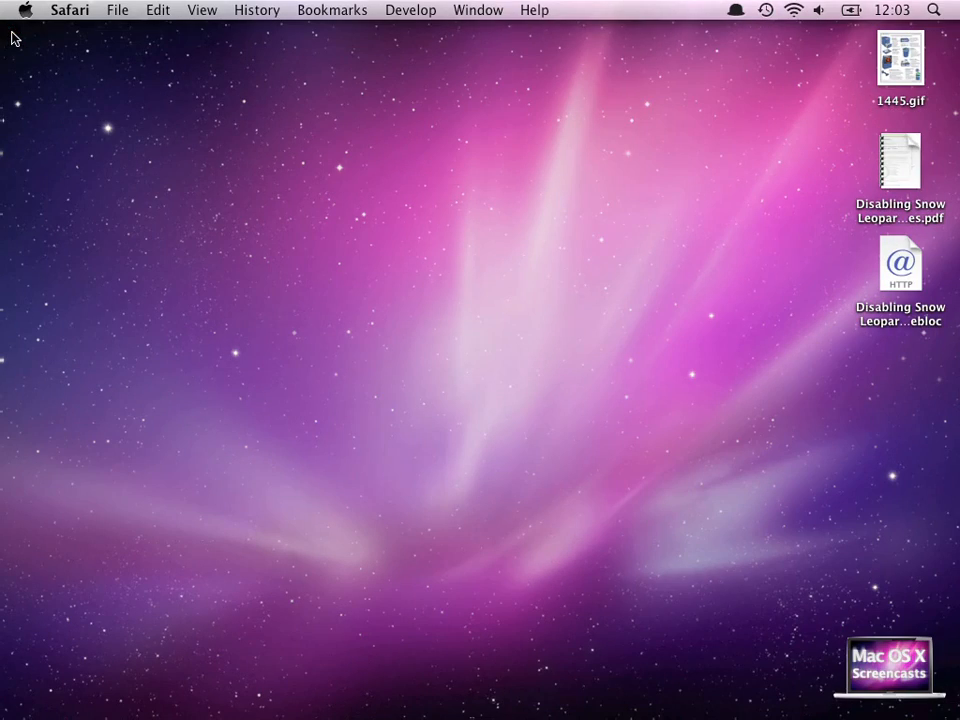
# Calculate 3+3/6 with Alfred's built-in calculator
pyautogui.hotkey('alt', 'space')
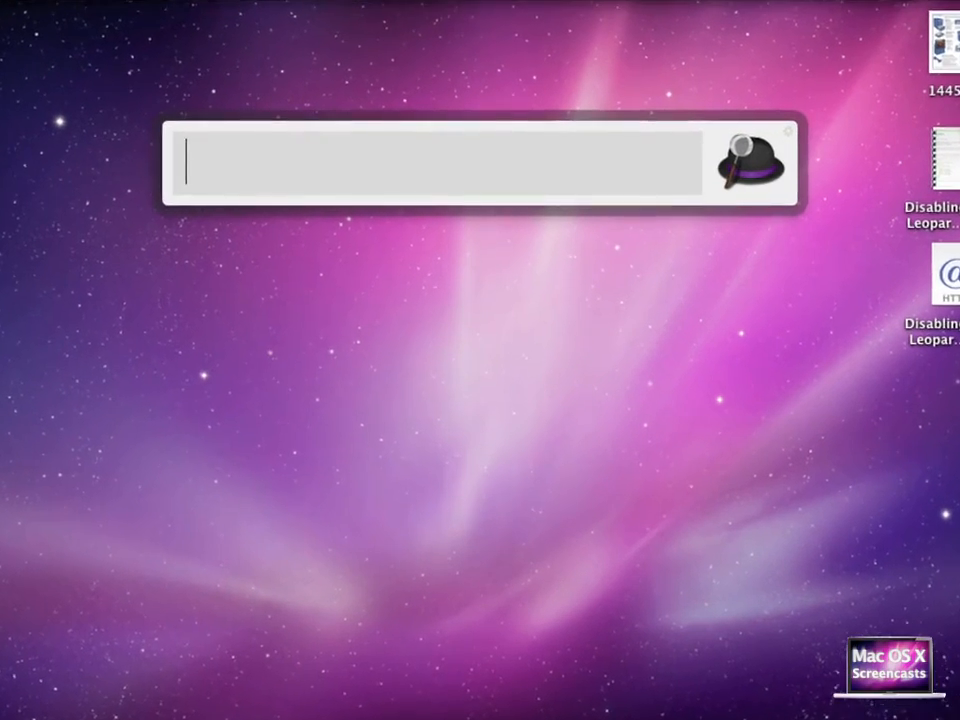
pyautogui.write('3+3')
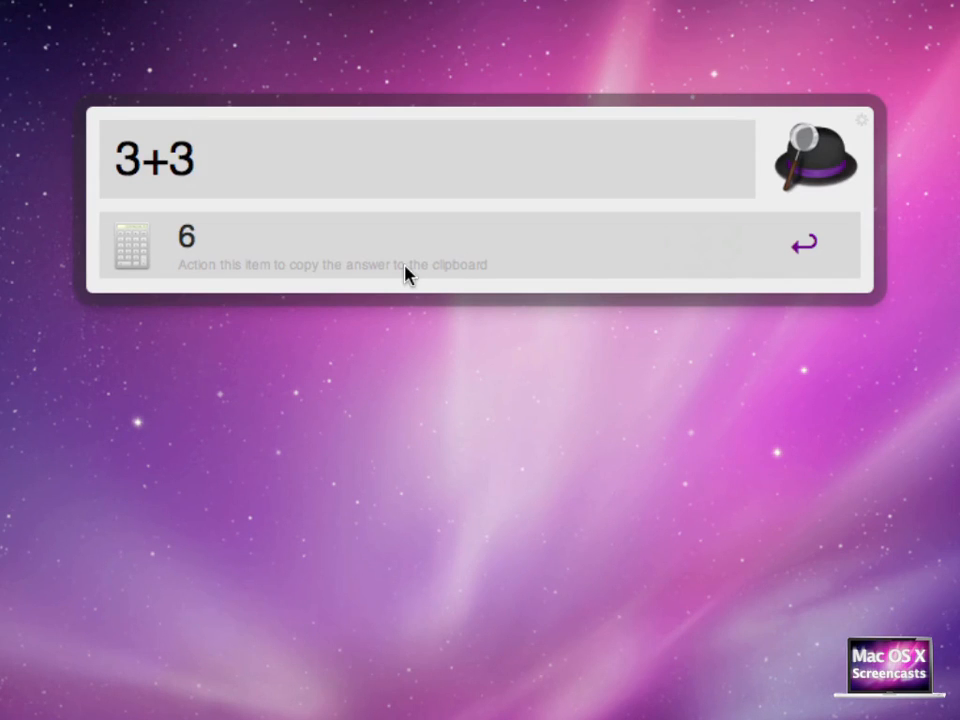
pyautogui.write('/6')
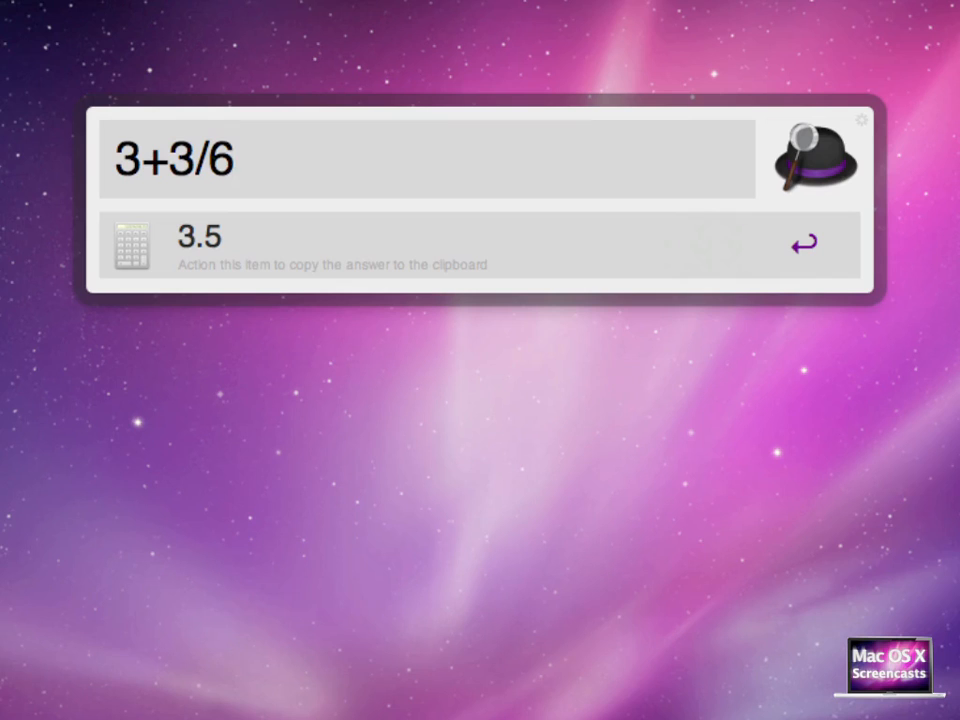
# Extend the calculation in Alfred to (3+3/6)*3^2 by adding brackets, a multiplier and an exponent
pyautogui.click(116, 158)
pyautogui.write('*')
pyautogui.press('BackSpace')
pyautogui.write('(')
pyautogui.click(251, 158)
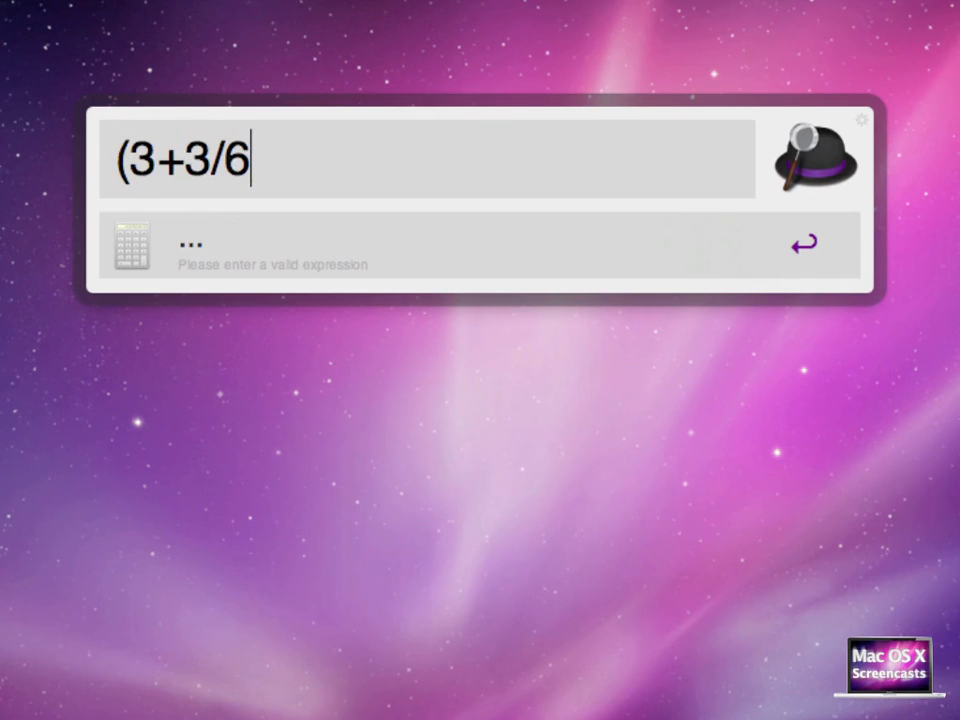
pyautogui.write(')')
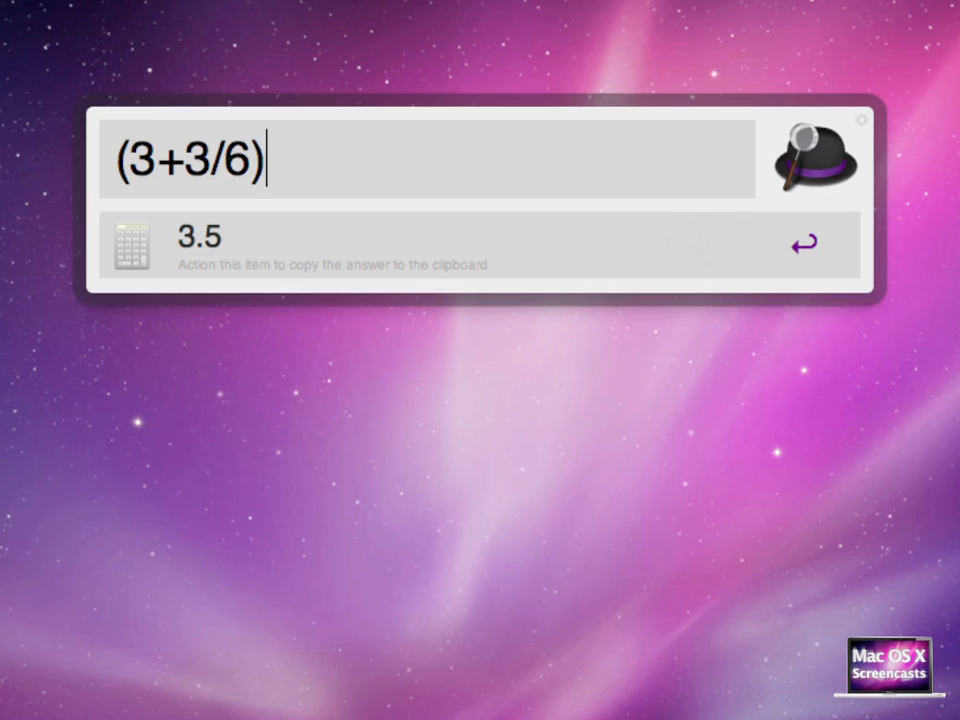
pyautogui.write('*3')
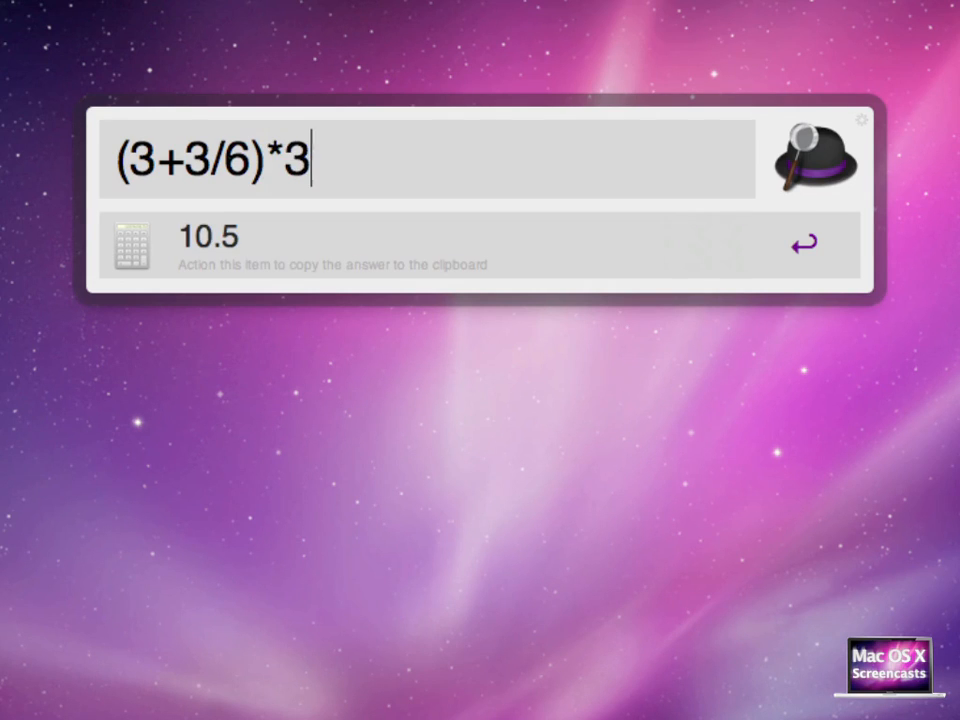
pyautogui.write('^2')
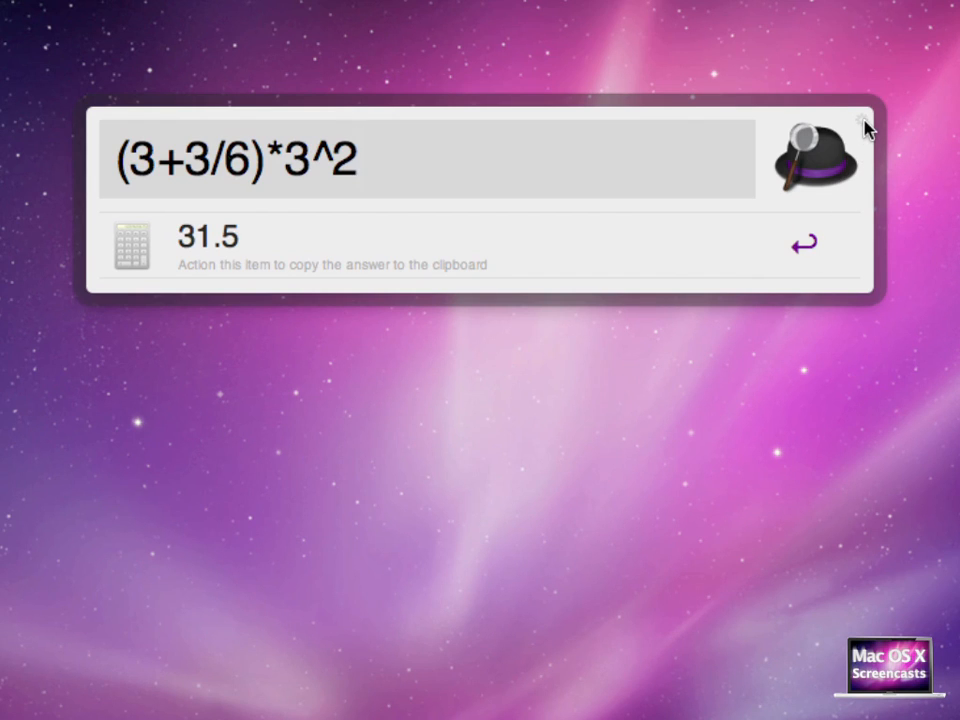
# Open Alfred's preferences and review the Web Searches list and its keywords, checking the google keyword in Alfred
pyautogui.click(866, 128)
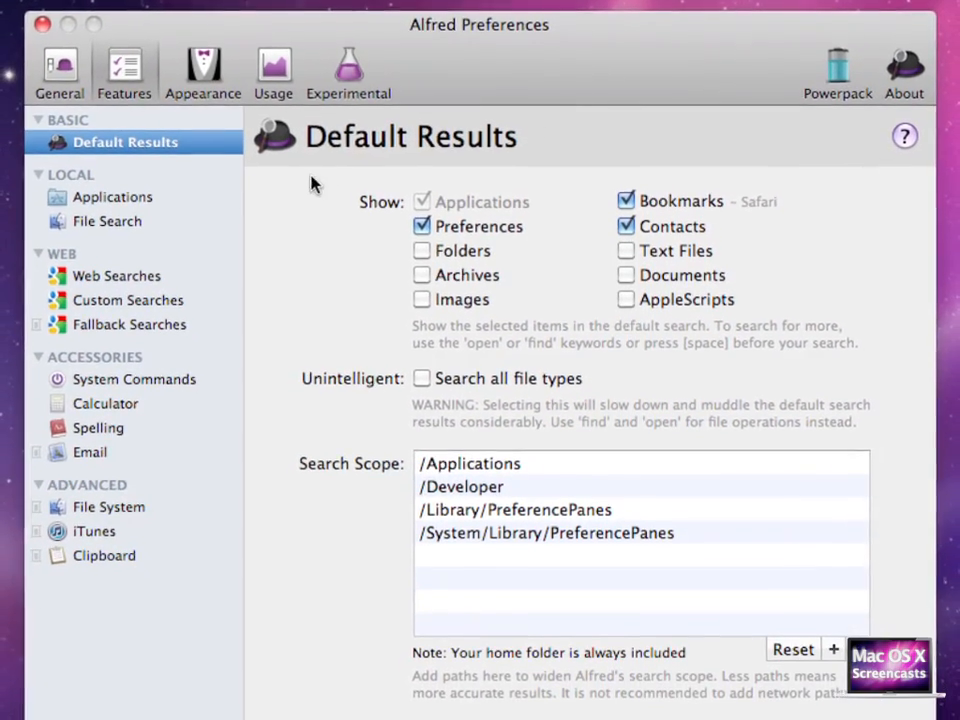
pyautogui.click(117, 275)
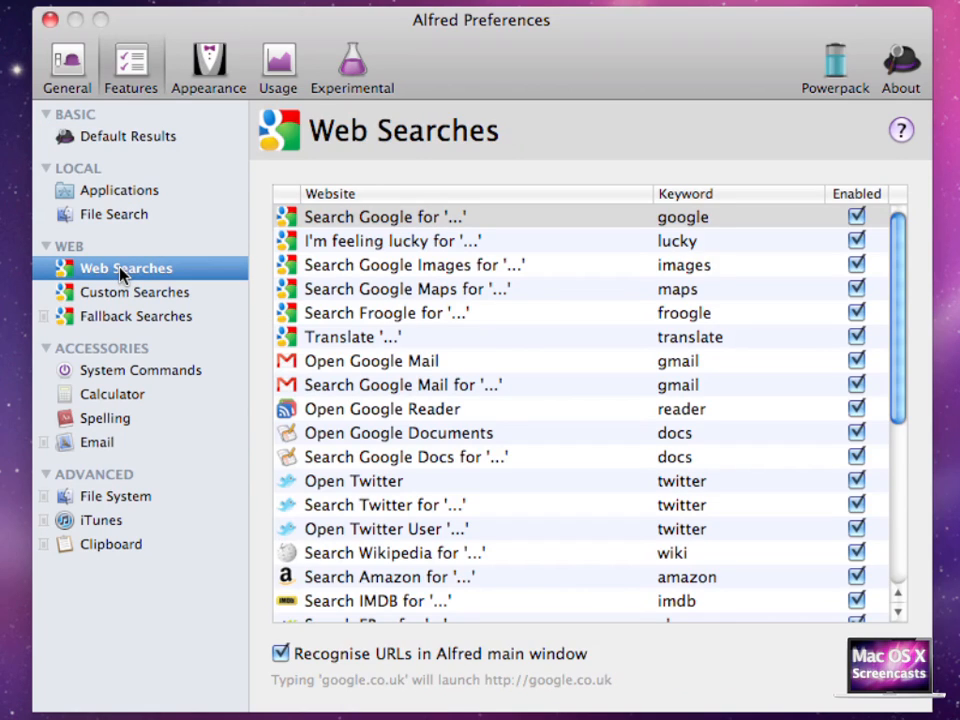
pyautogui.click(415, 218)
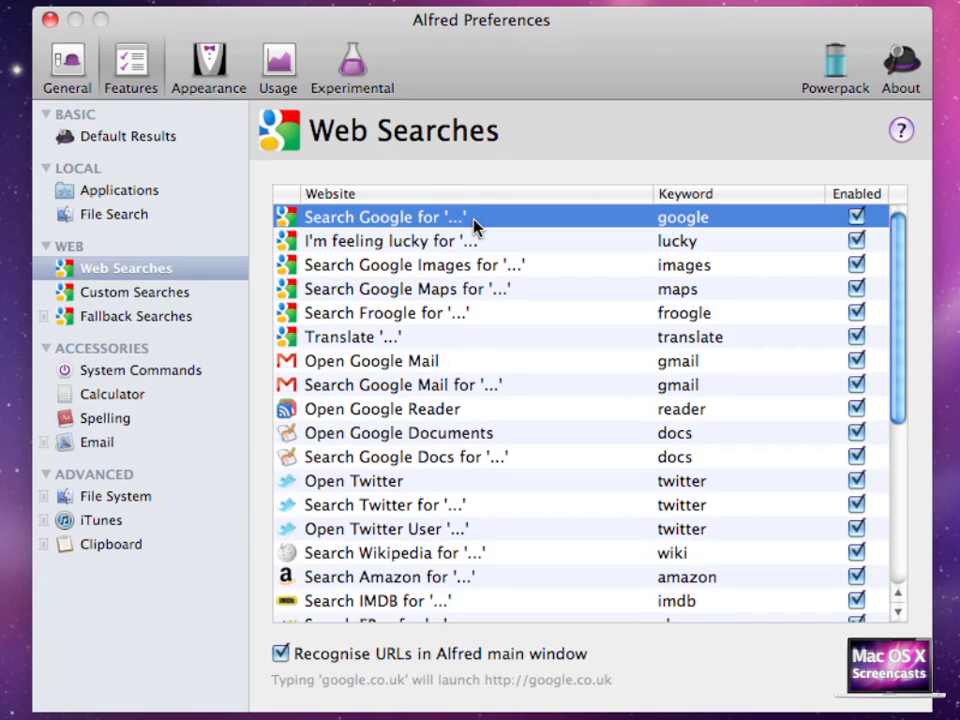
pyautogui.hotkey('alt', 'space')
pyautogui.write('google')
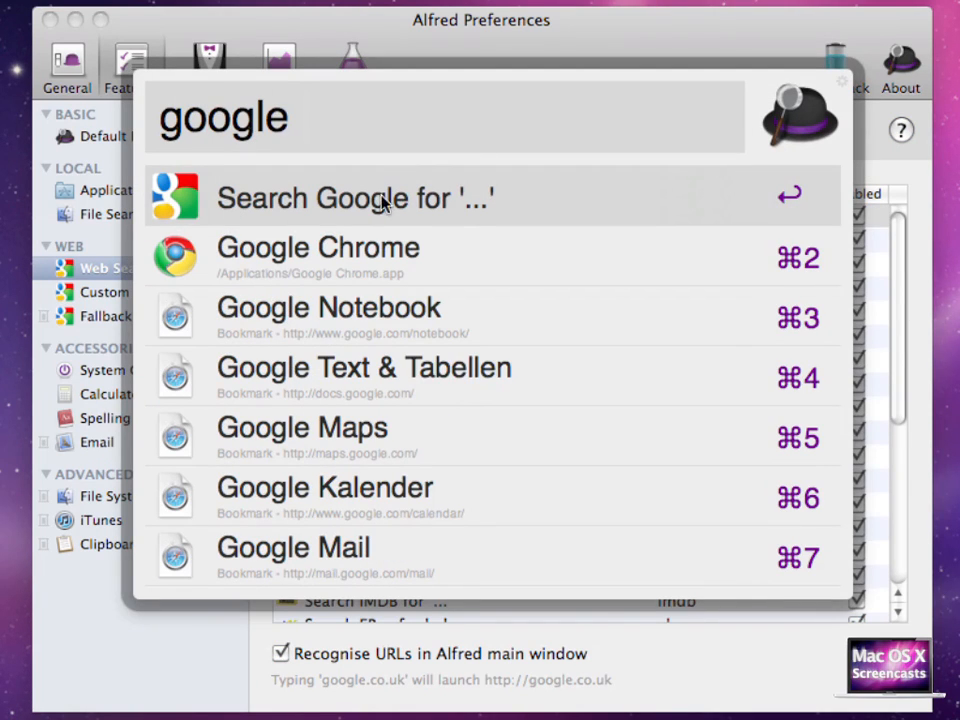
pyautogui.click(907, 260)
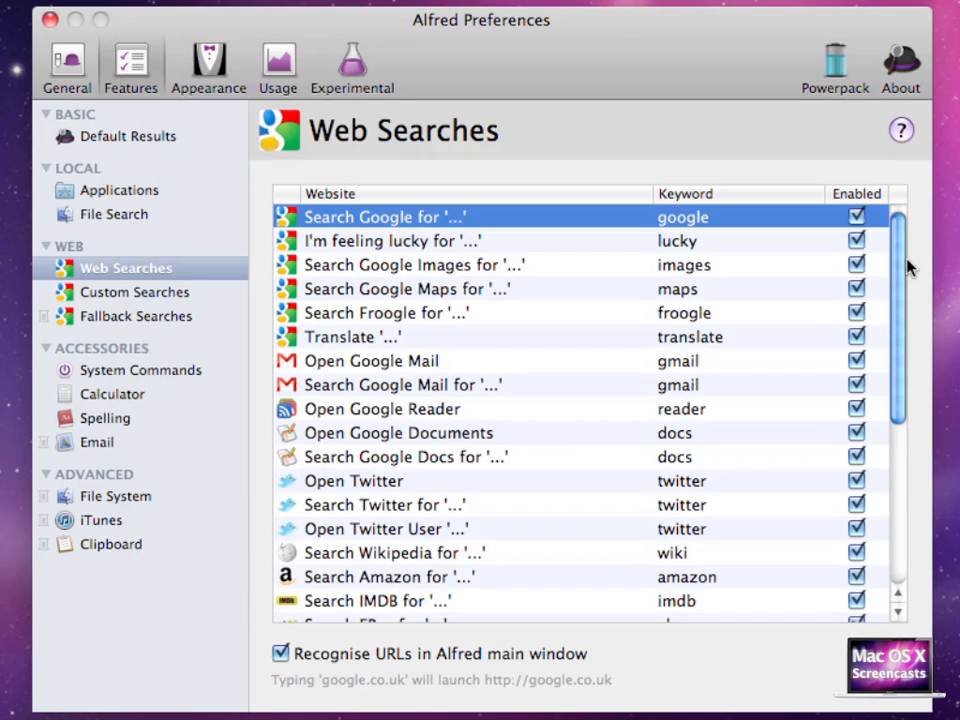
pyautogui.scroll(-10, 692, 455)
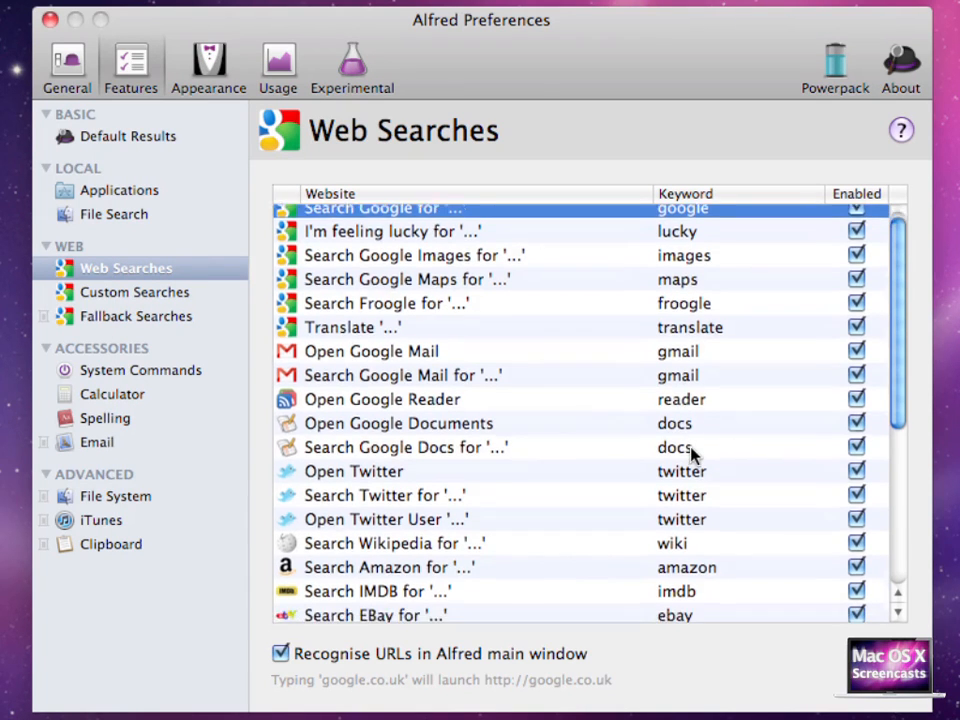
pyautogui.scroll(-2, 692, 455)
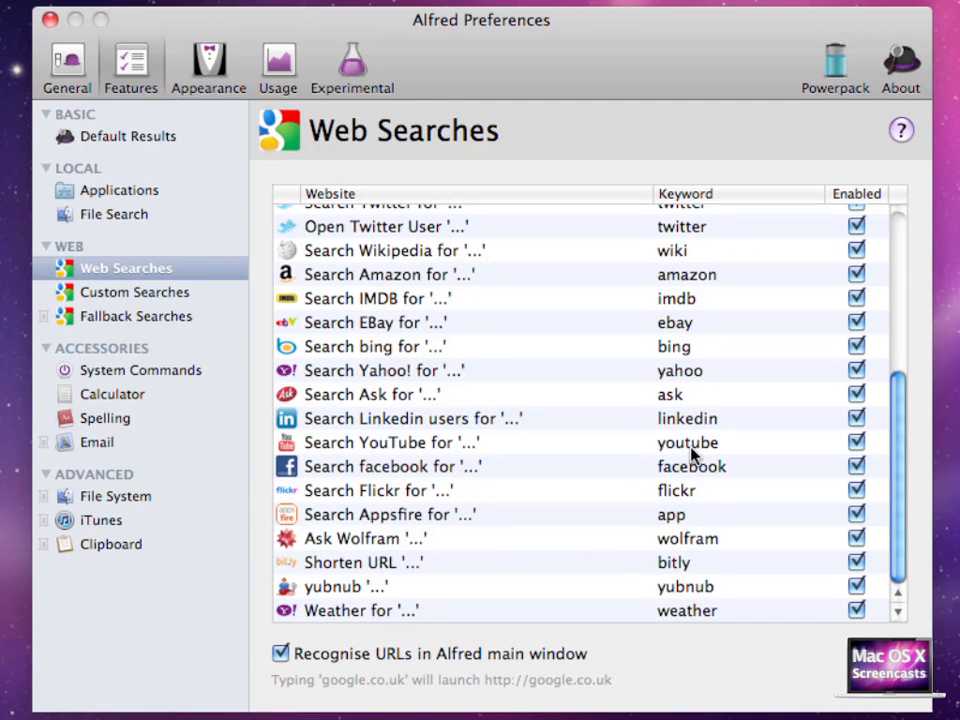
pyautogui.scroll(13, 692, 455)
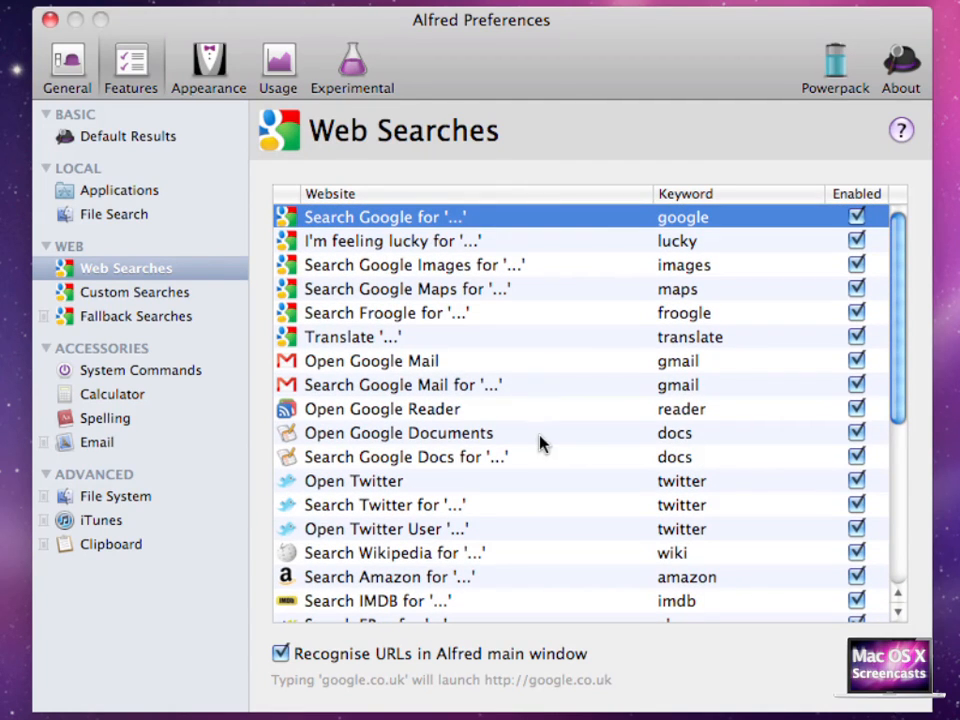
# Change the keyword of the Search Google Maps web search to gooma
pyautogui.click(422, 291)
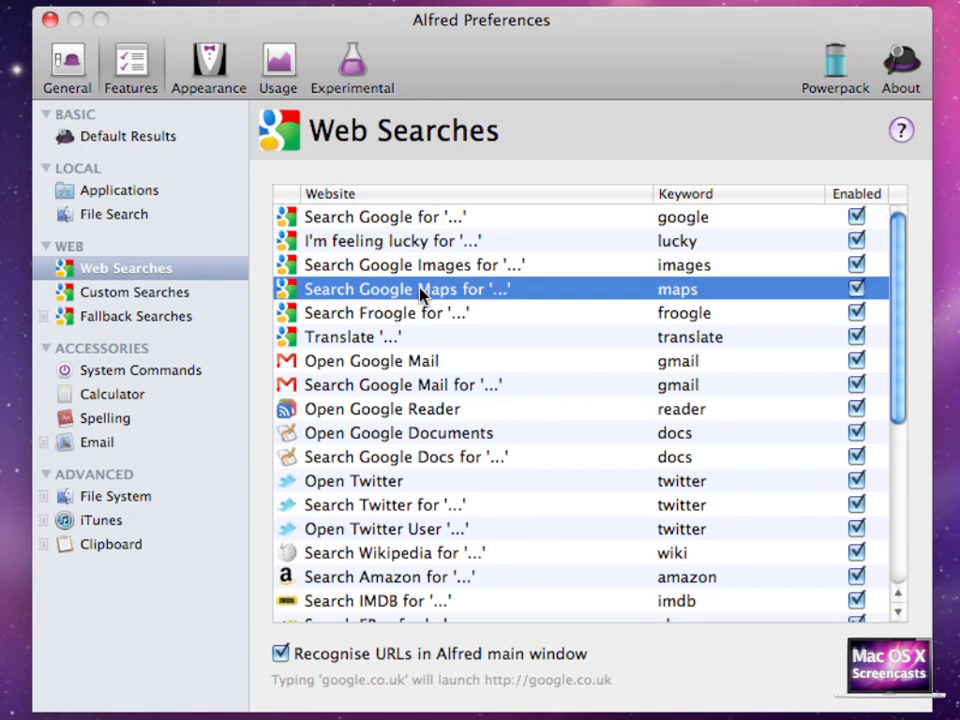
pyautogui.click(700, 289)
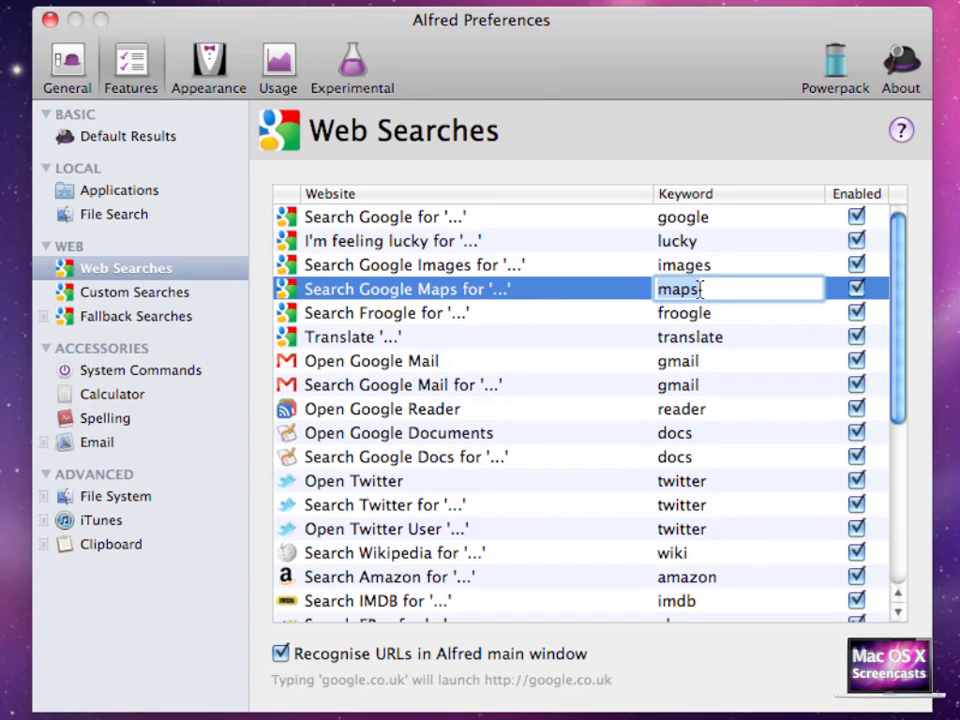
pyautogui.write('gooma')
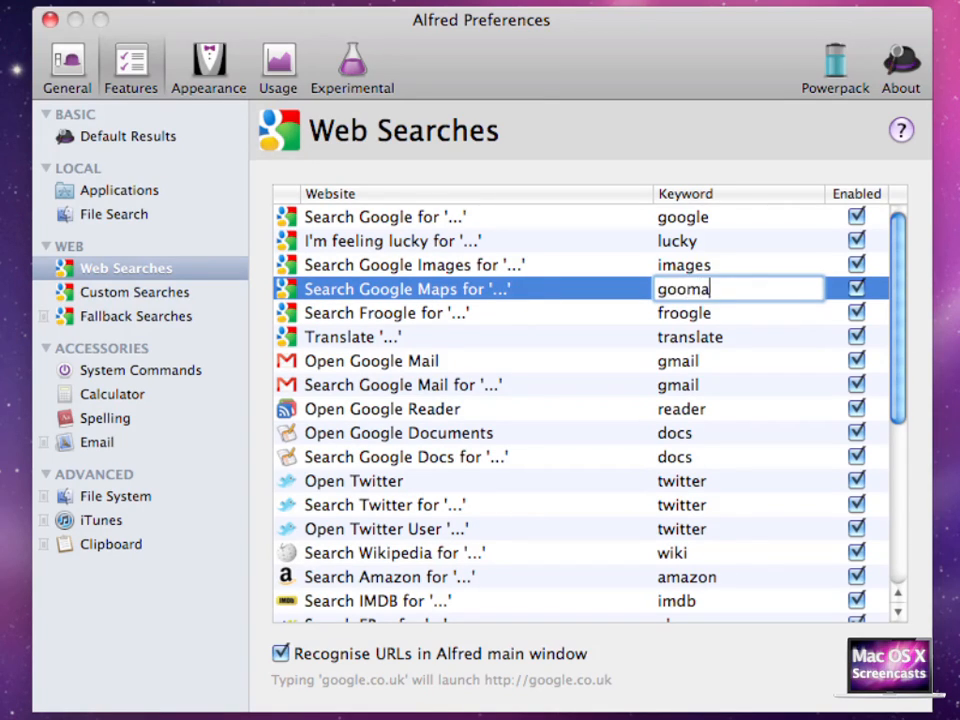
pyautogui.press('Return')
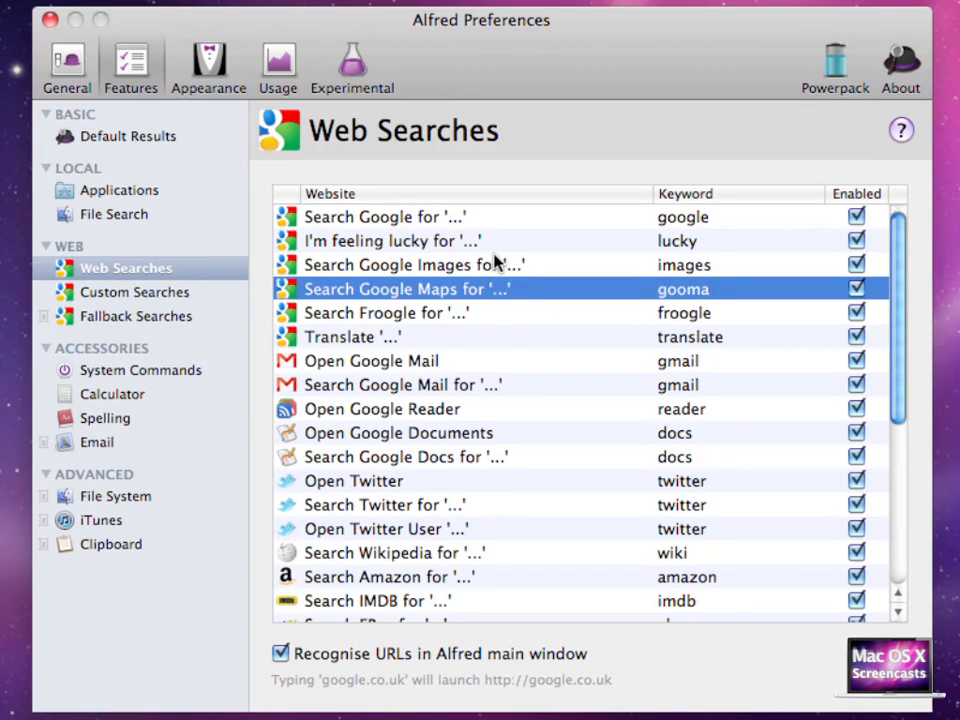
# Search Google Maps for cambridge from Alfred using the new gooma keyword
pyautogui.hotkey('alt', 'space')
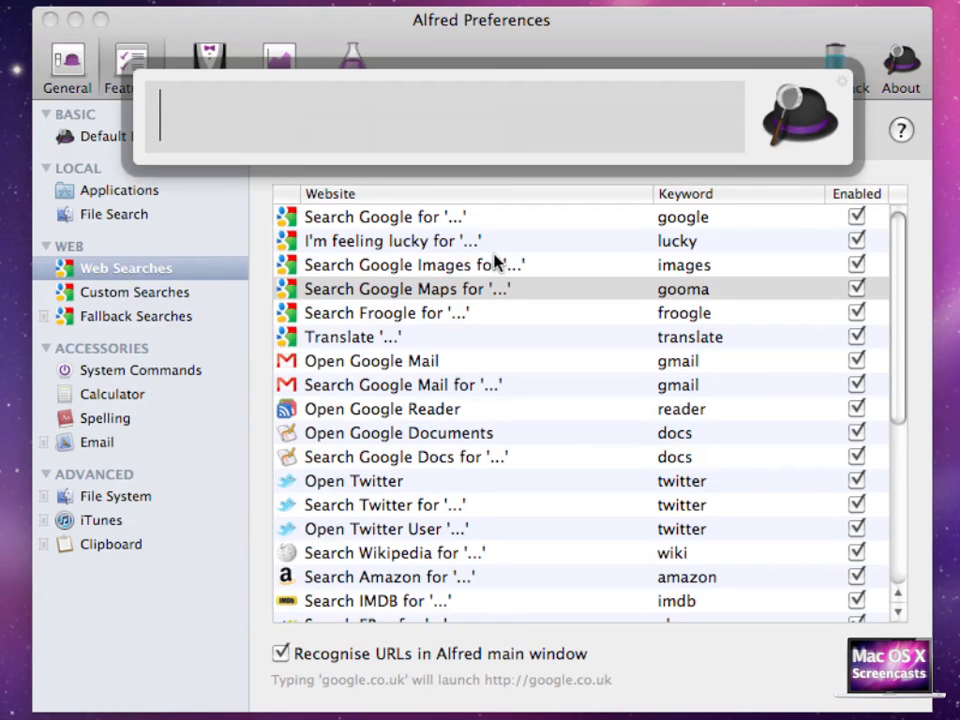
pyautogui.write('gooma')
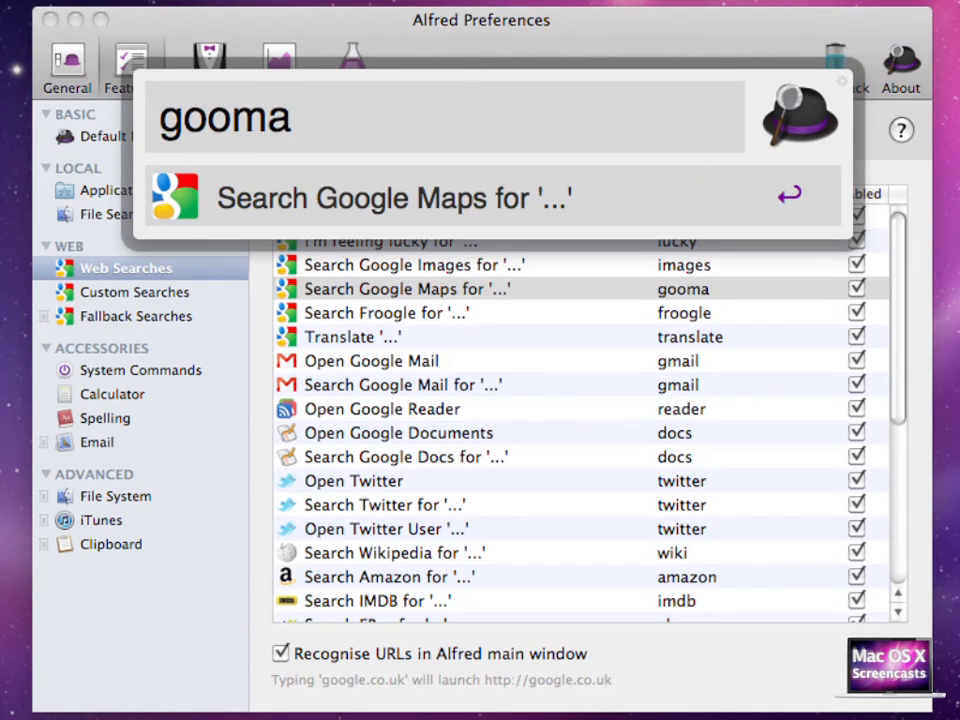
pyautogui.write(' a')
pyautogui.press('BackSpace')
pyautogui.write('cambridge')
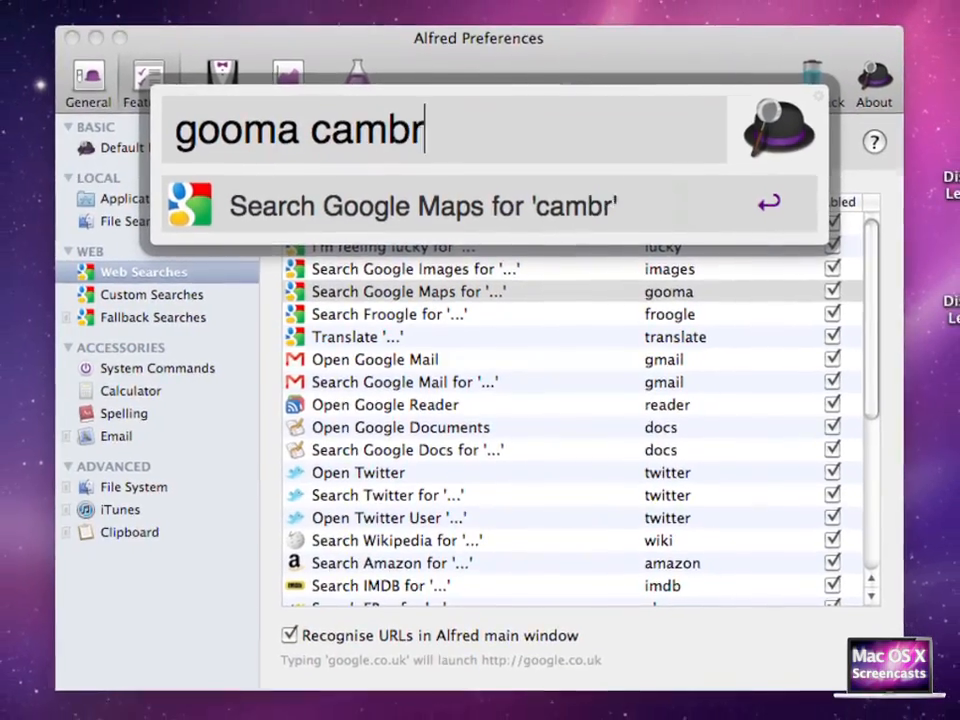
pyautogui.press('Return')
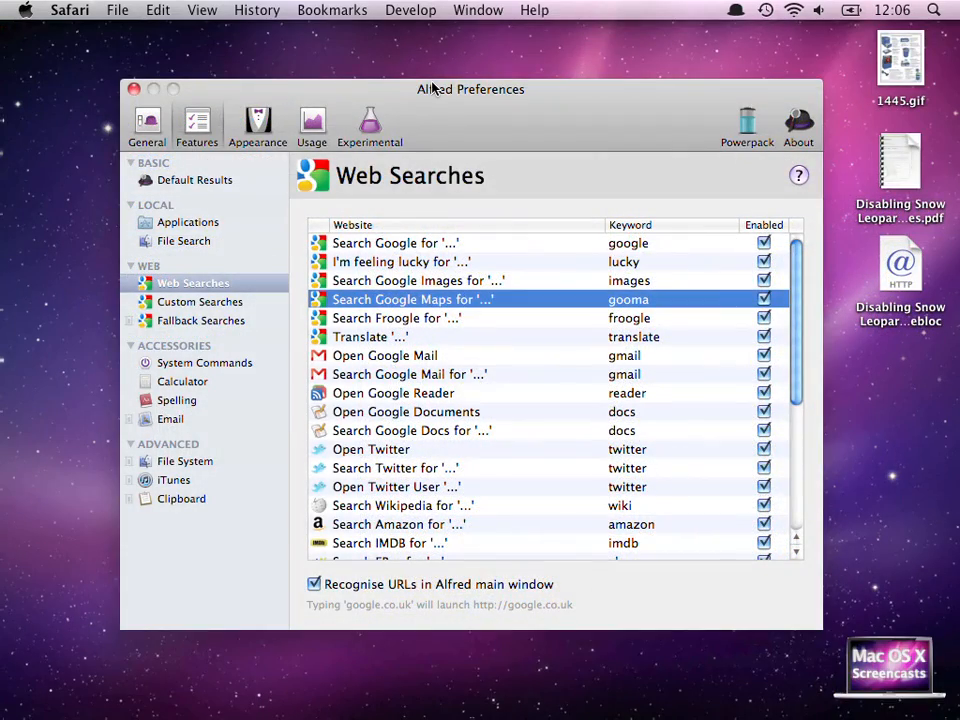
# Browse the Custom Searches and System Commands settings in Alfred's preferences
pyautogui.click(220, 303)
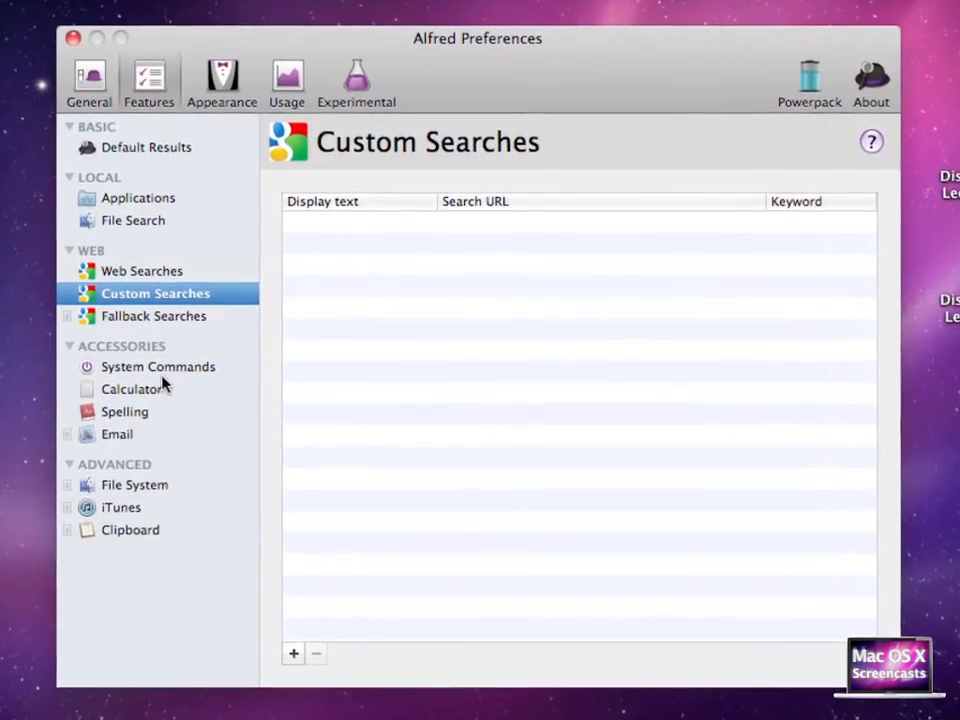
pyautogui.click(157, 368)
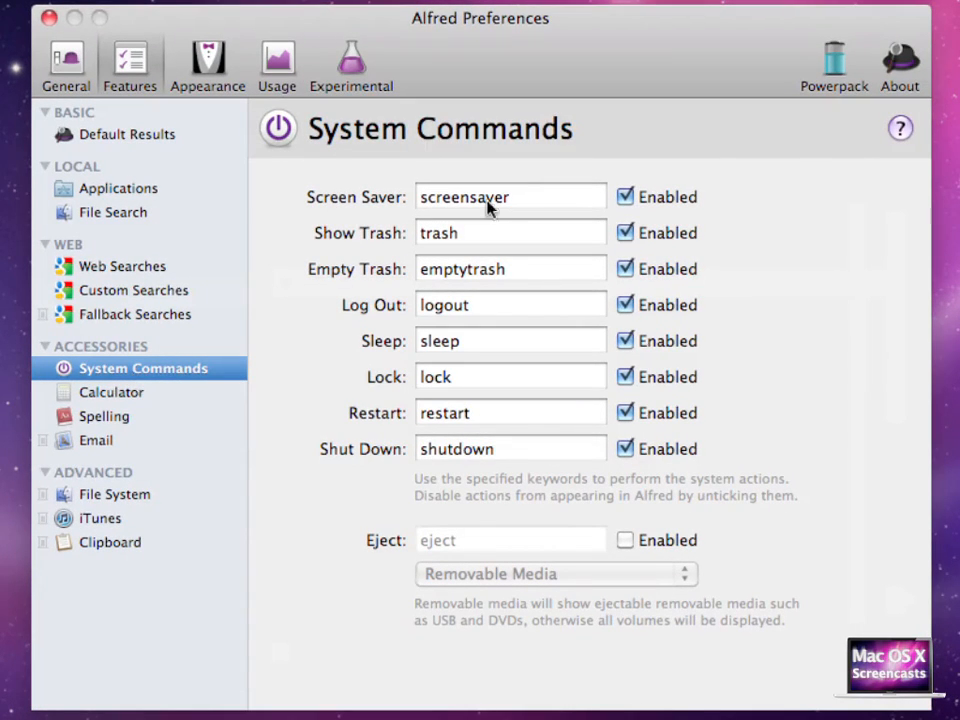
pyautogui.click(527, 197)
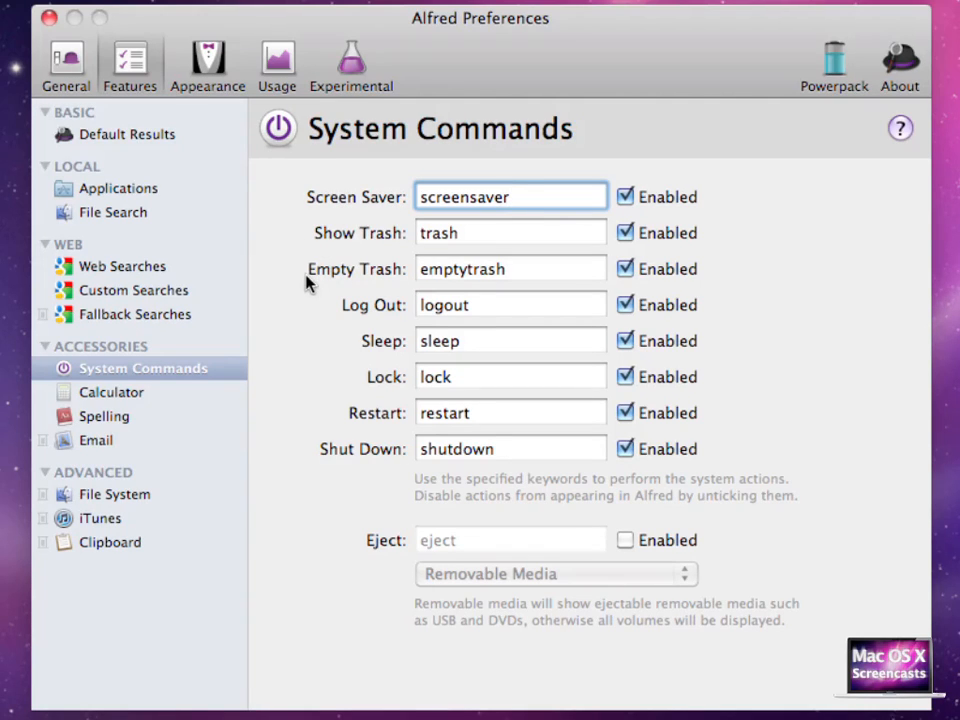
# Show the Trash using Alfred's trash system command, then close the Trash window
pyautogui.hotkey('alt', 'space')
pyautogui.write('trash')
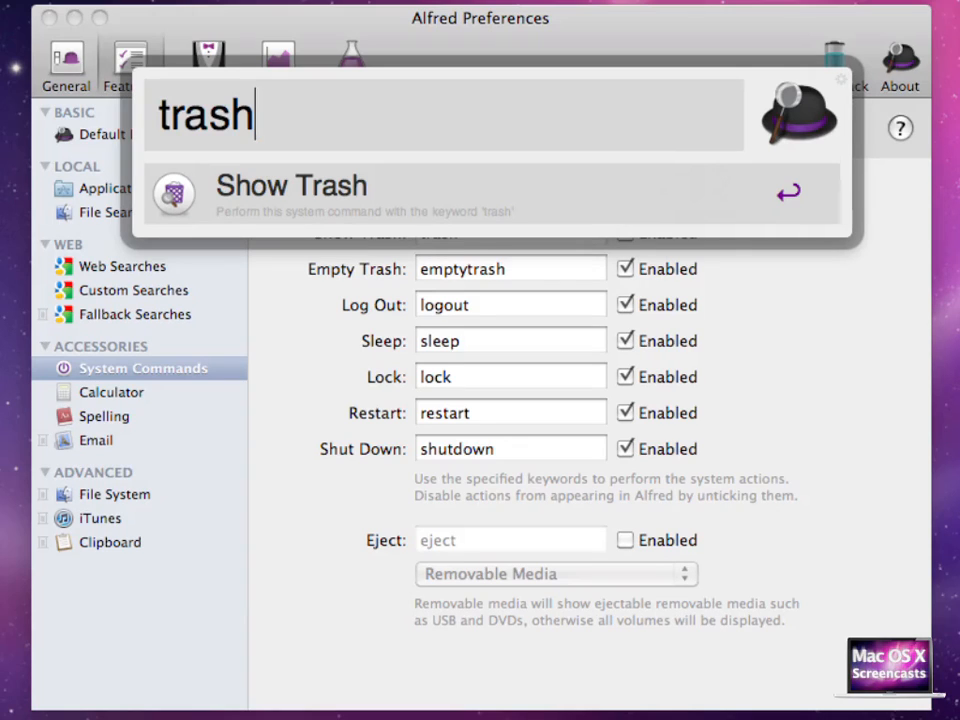
pyautogui.press('Return')
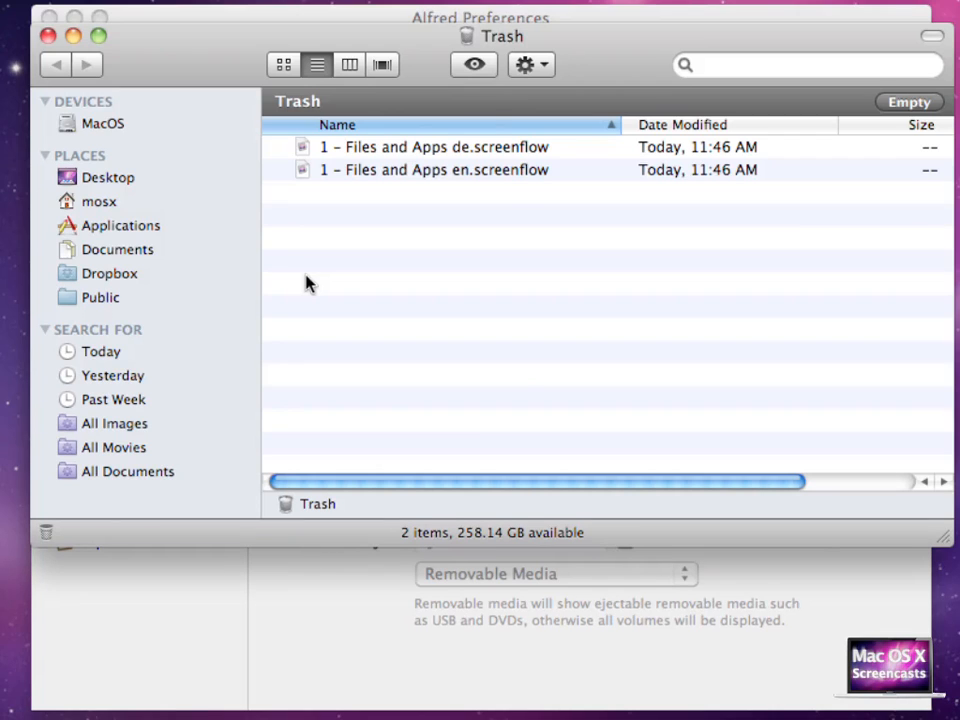
pyautogui.press('super+w')
# Try to run the emptytrash system command from Alfred
pyautogui.hotkey('alt', 'space')
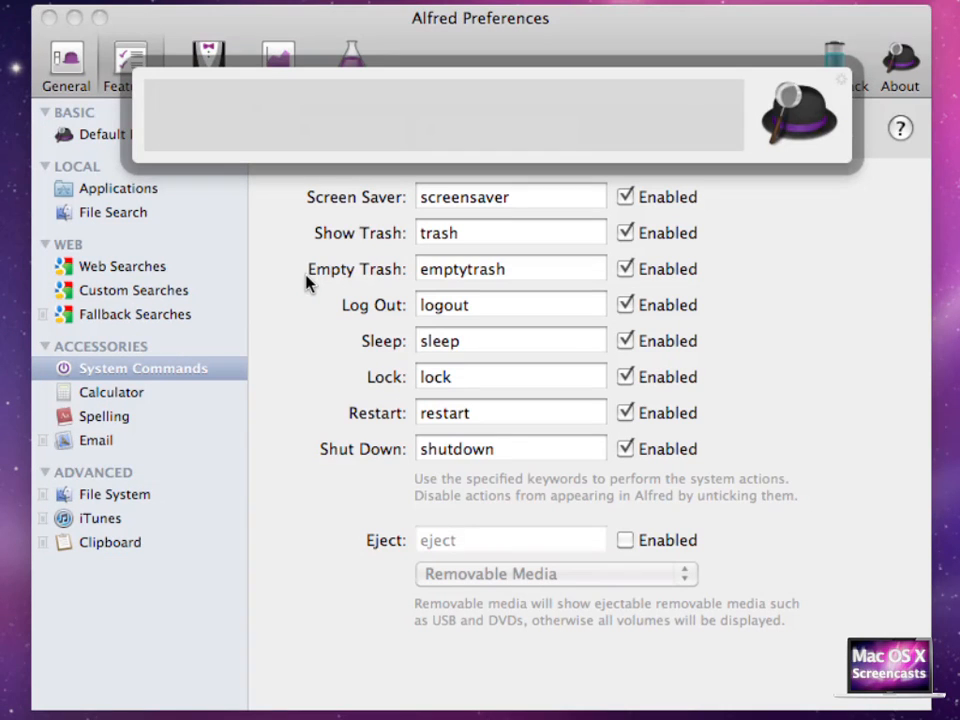
pyautogui.write('emptyt')
pyautogui.write('r')
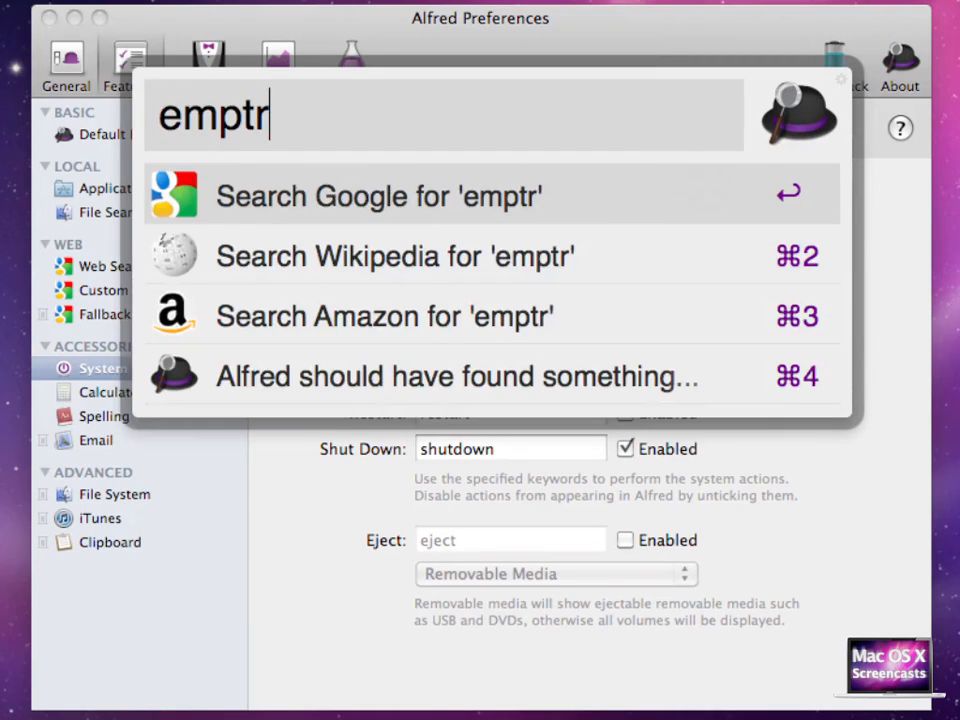
pyautogui.press('BackSpace')
pyautogui.write('y')
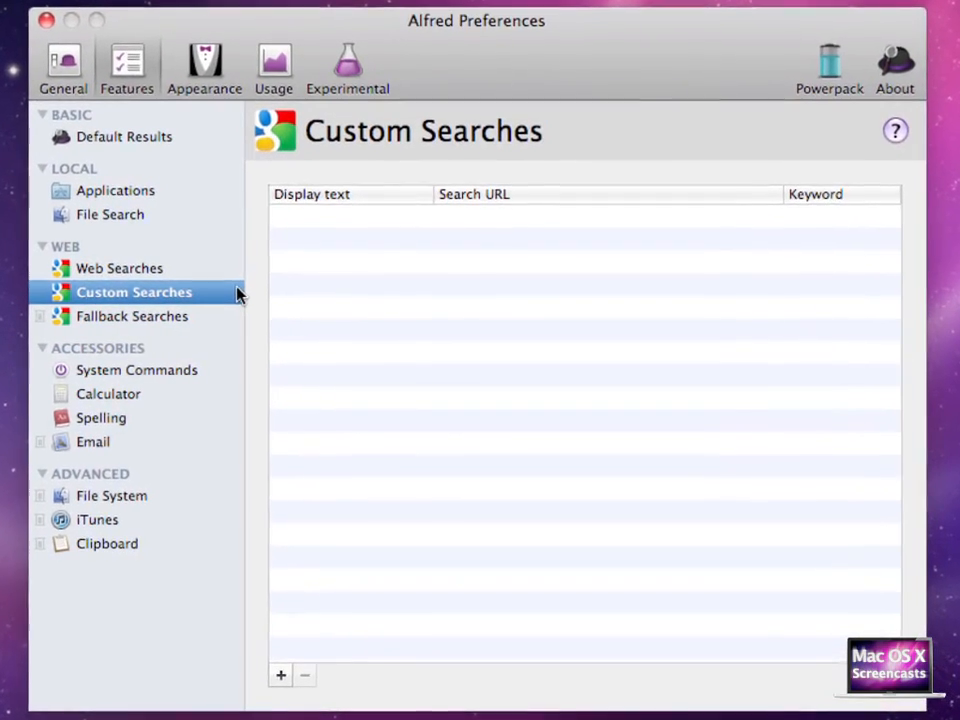
# Open the form for adding a new custom search, then switch to Safari
pyautogui.click(281, 677)
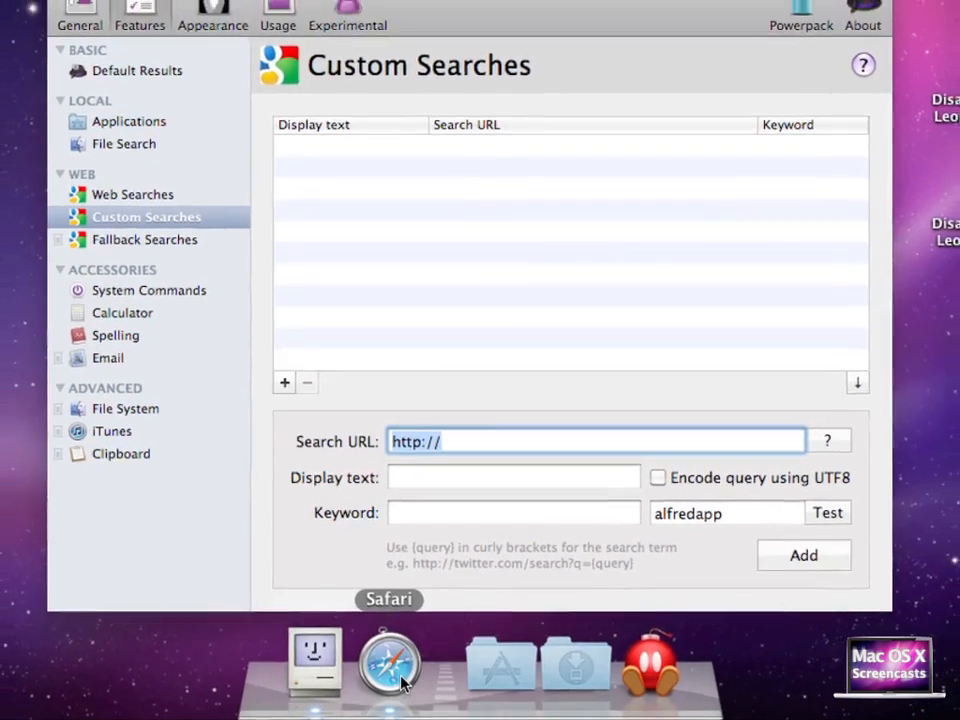
pyautogui.click(400, 675)
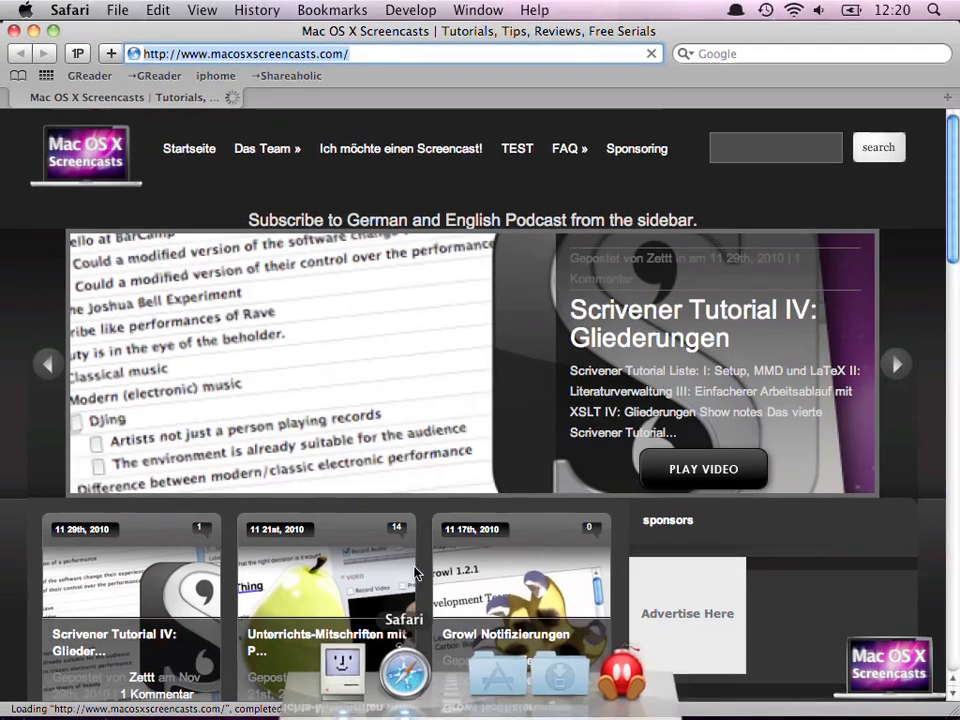
# Go to ted.com and search the TED site for asdf
pyautogui.press('super+l')
pyautogui.write('ted')
pyautogui.press('Return')
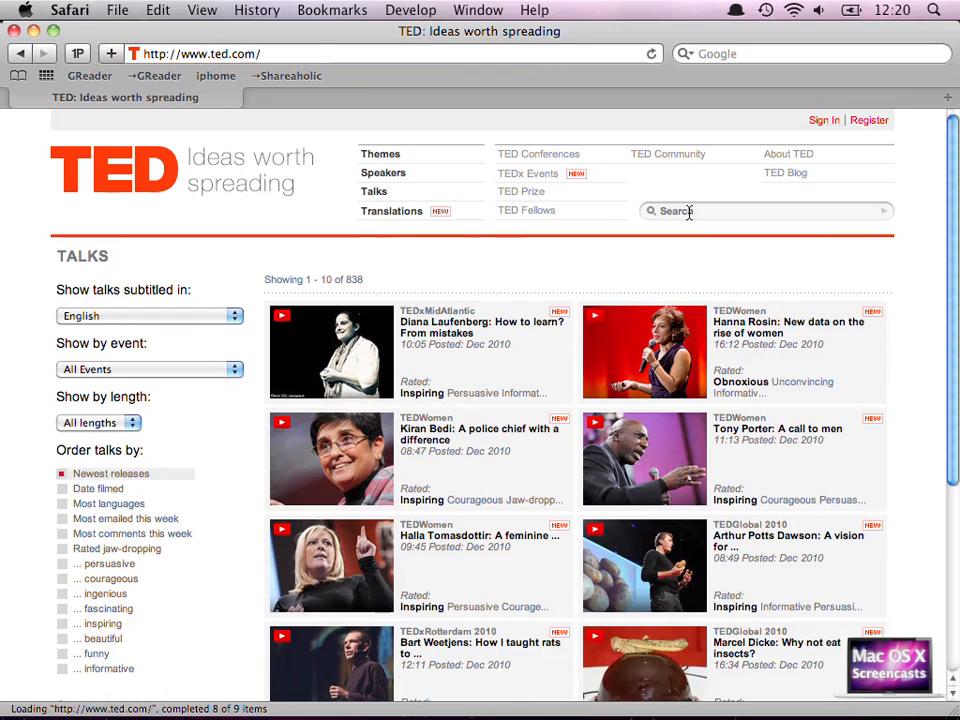
pyautogui.click(688, 211)
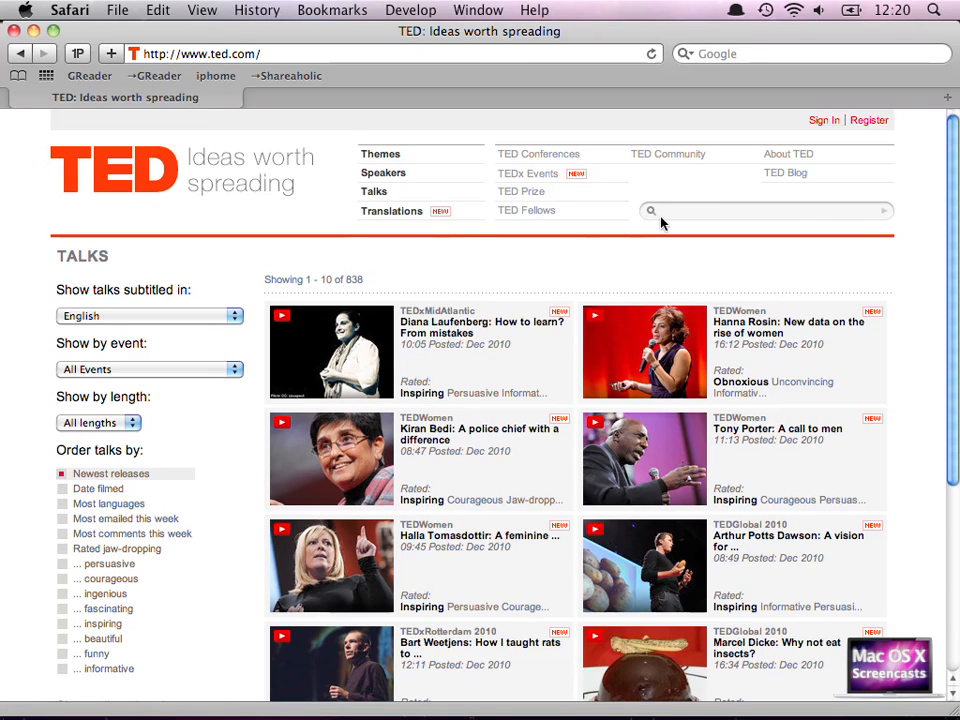
pyautogui.write('asdf')
pyautogui.press('Return')
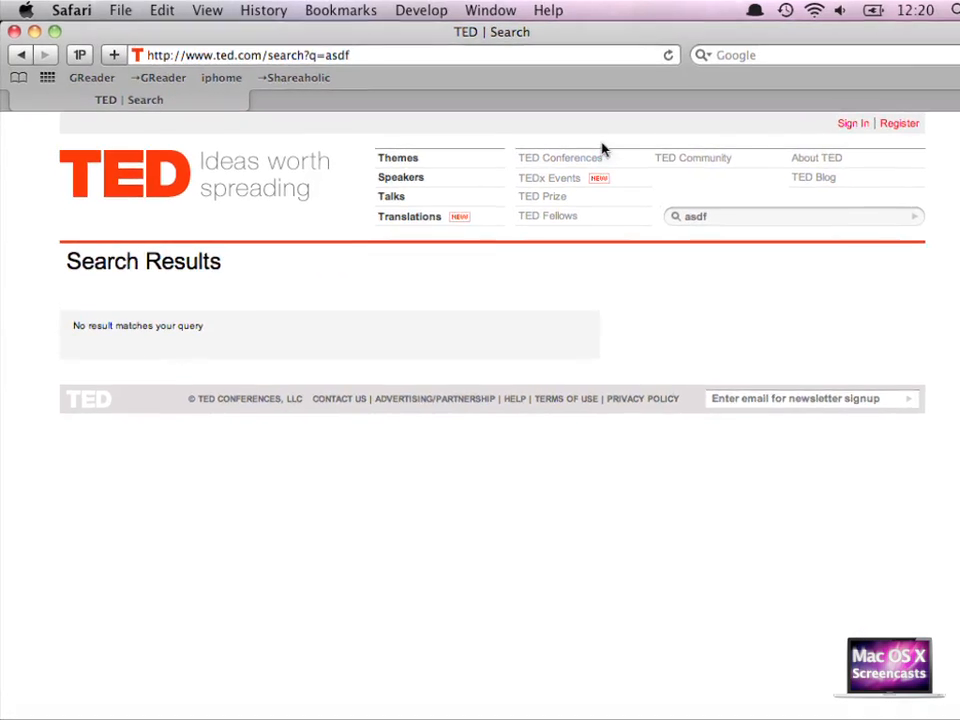
# Select the asdf query term within the search results URL in the address bar
pyautogui.click(420, 60)
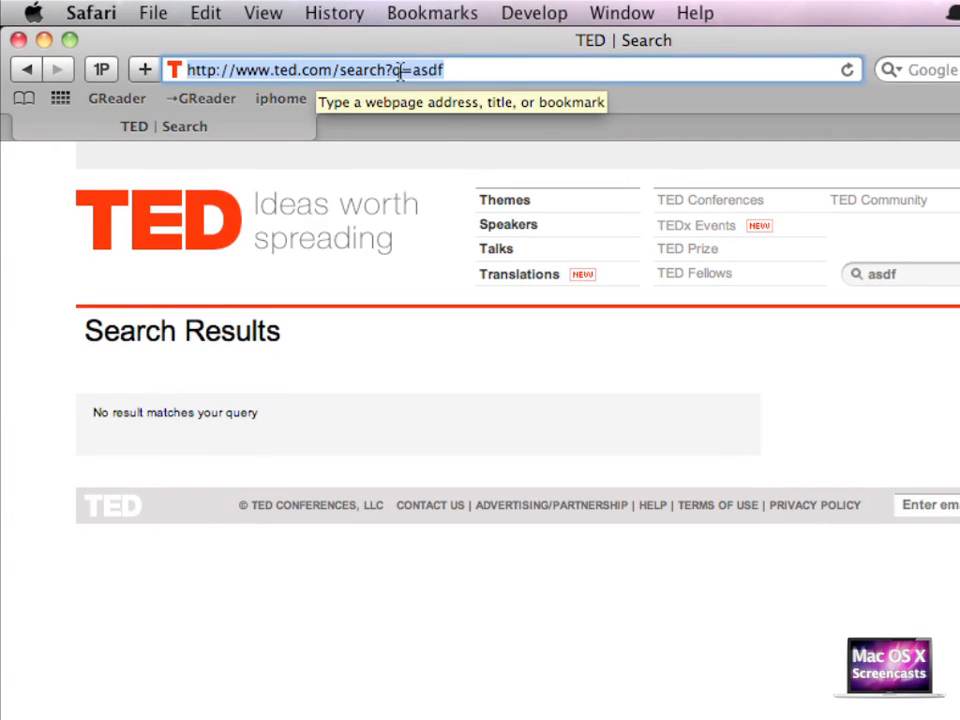
pyautogui.click(451, 70)
pyautogui.moveTo(451, 70); pyautogui.dragTo(416, 72)
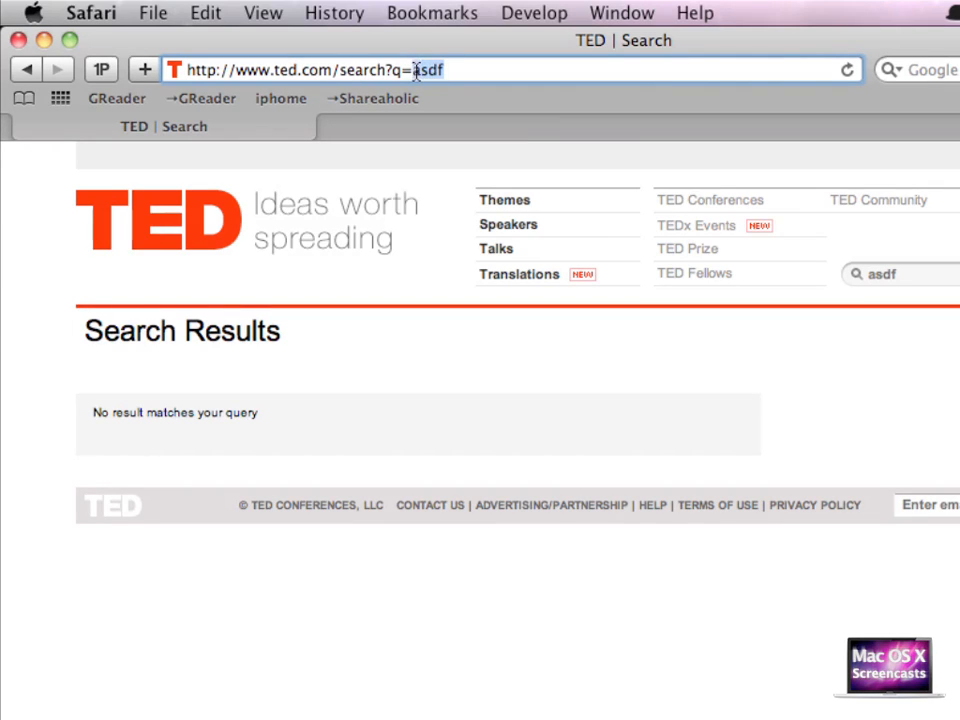
# Copy the TED search results URL from the address bar and close the Safari window
pyautogui.doubleClick(917, 274)
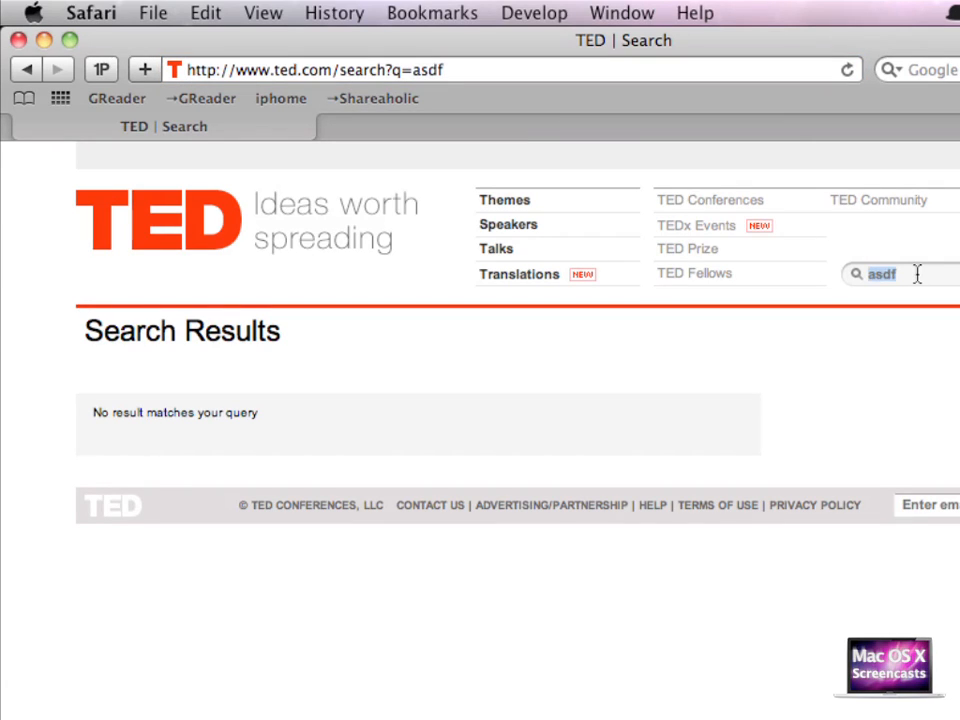
pyautogui.tripleClick(458, 70)
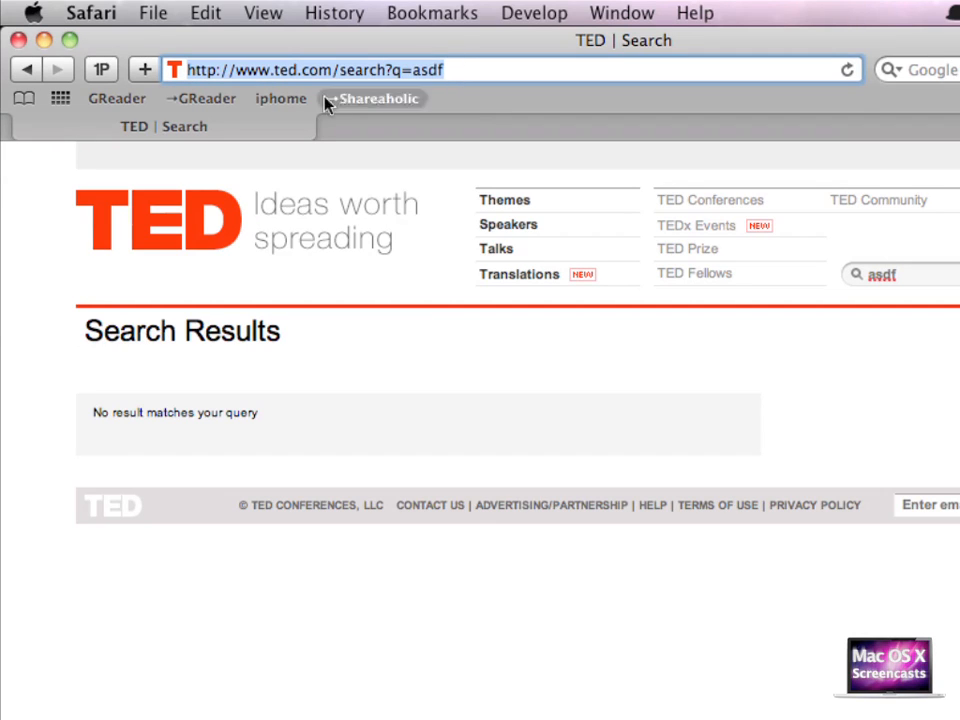
pyautogui.click(203, 13)
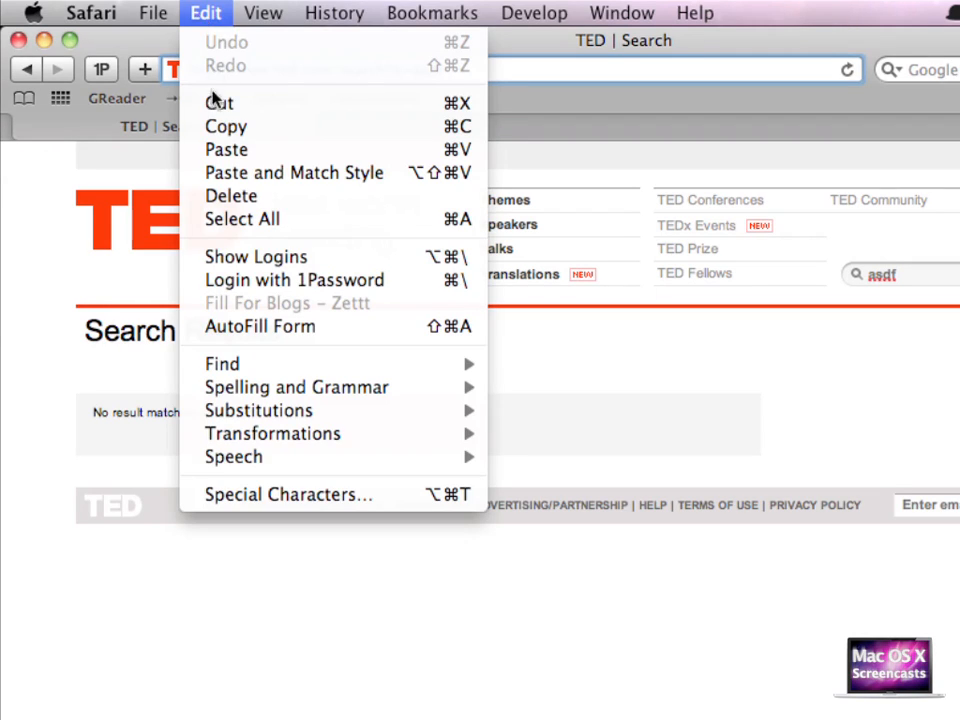
pyautogui.click(220, 127)
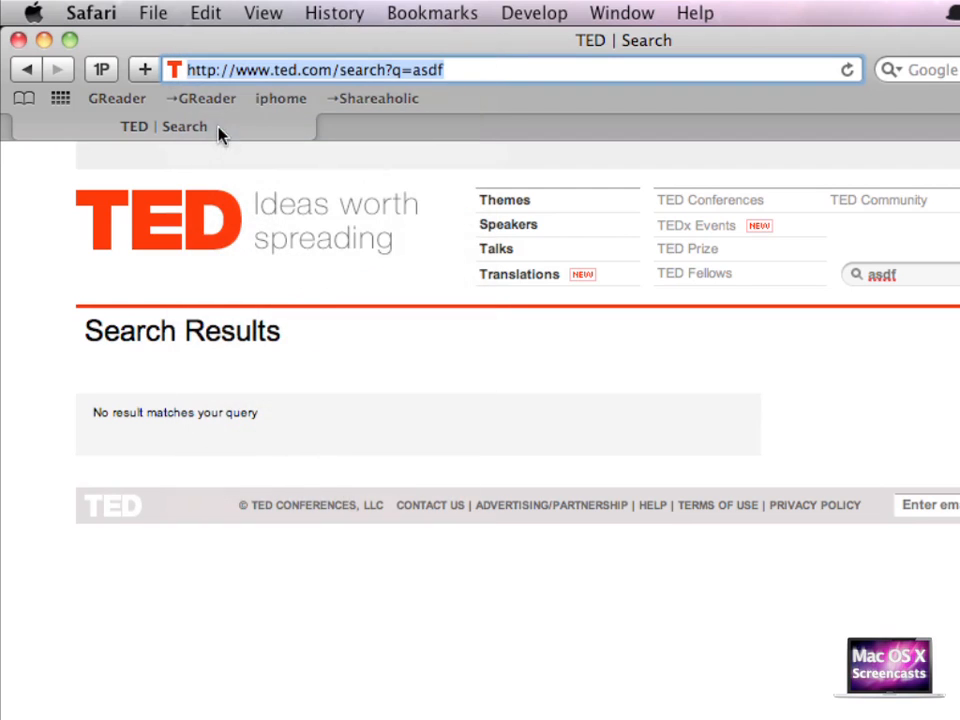
pyautogui.click(18, 39)
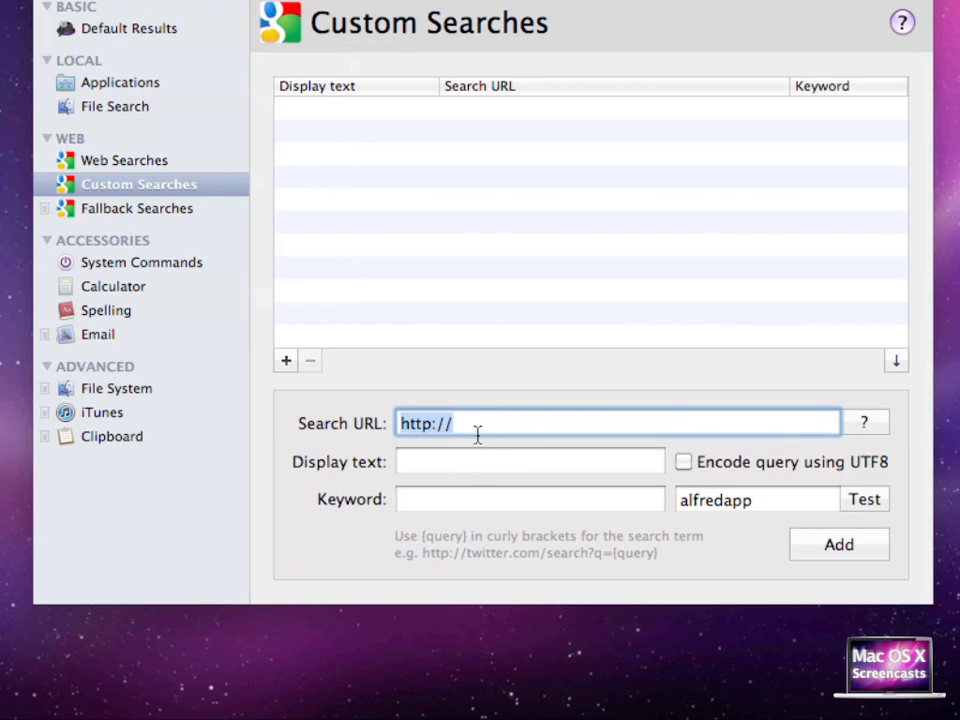
# Paste the URL as the custom search URL, replacing asdf with {query}
pyautogui.press('super+v')
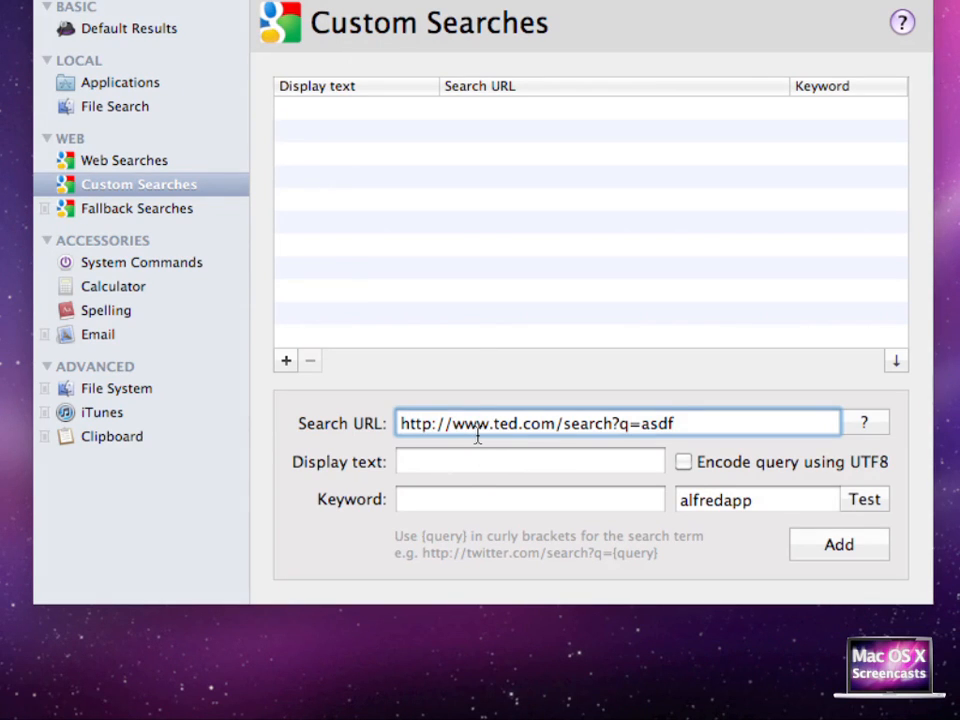
pyautogui.hotkey('shift', 'alt', 'Left')
pyautogui.write('{}')
pyautogui.write('query')
# Set the display text to Search TED for '...' and the keyword to ted
pyautogui.click(540, 459)
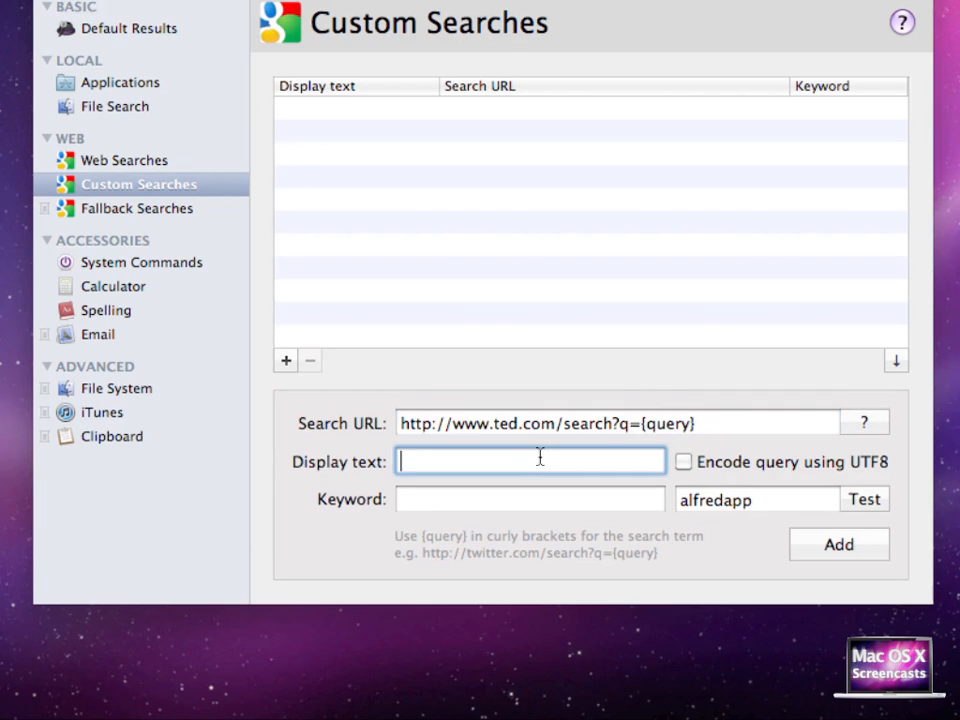
pyautogui.write('Search TED ')
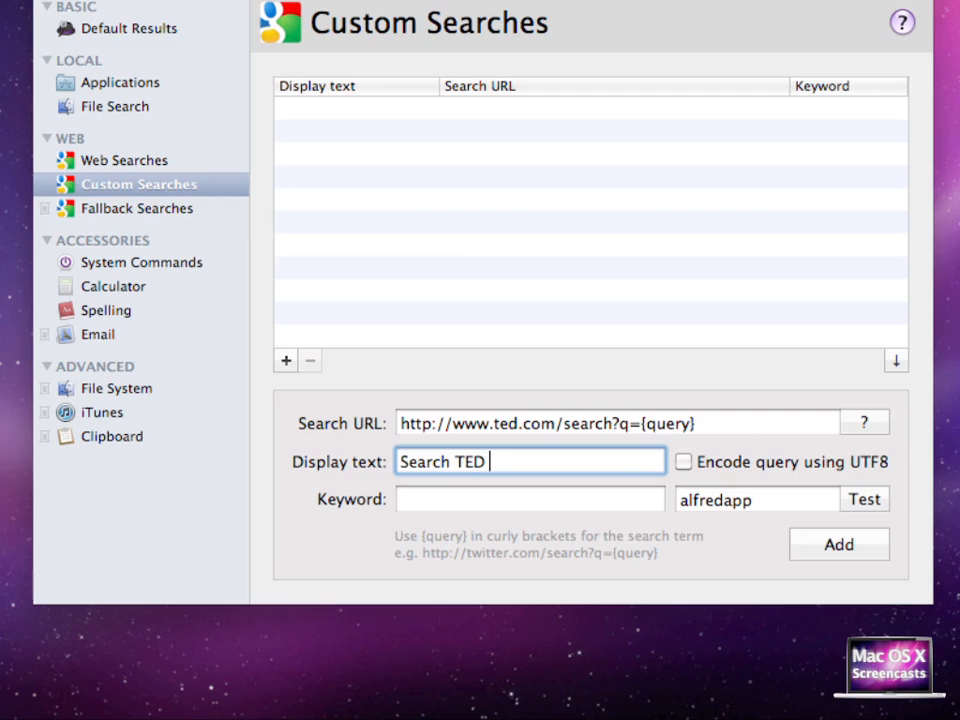
pyautogui.write('for "')
pyautogui.write('...')
pyautogui.click(475, 502)
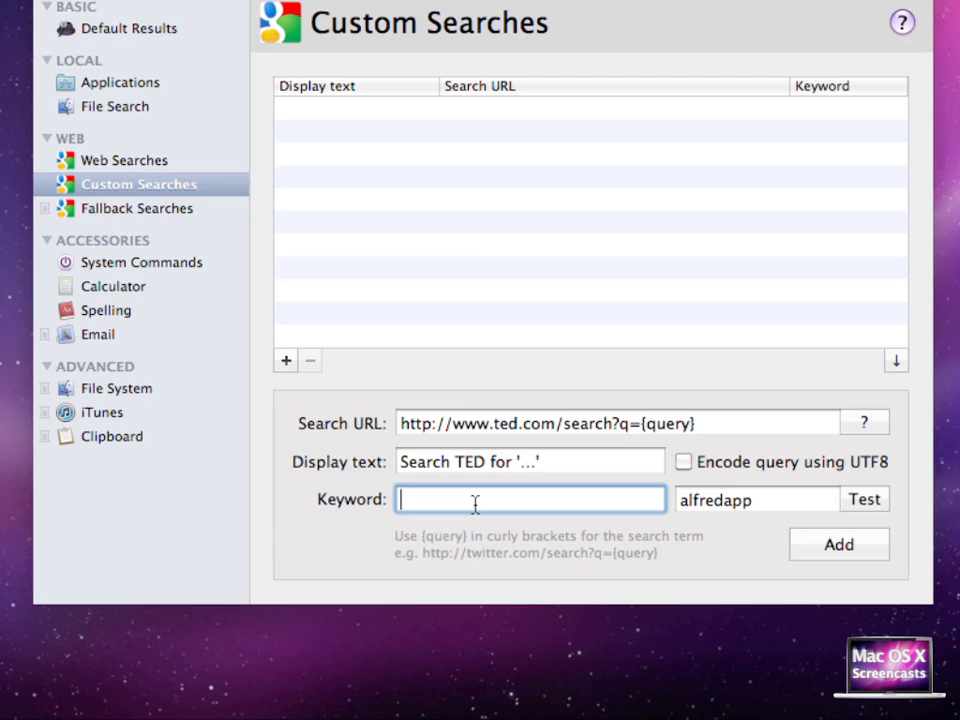
pyautogui.write('ted')
pyautogui.press('Tab')
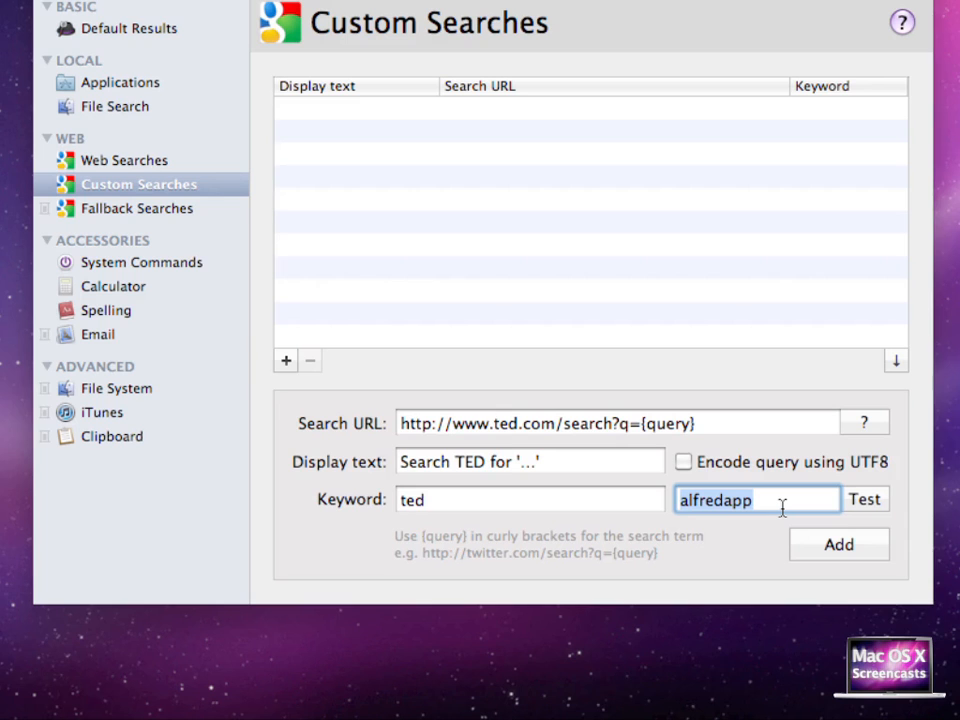
# Test the TED custom search with the alfredapp query, close the test page, and add the search to the list
pyautogui.click(866, 502)
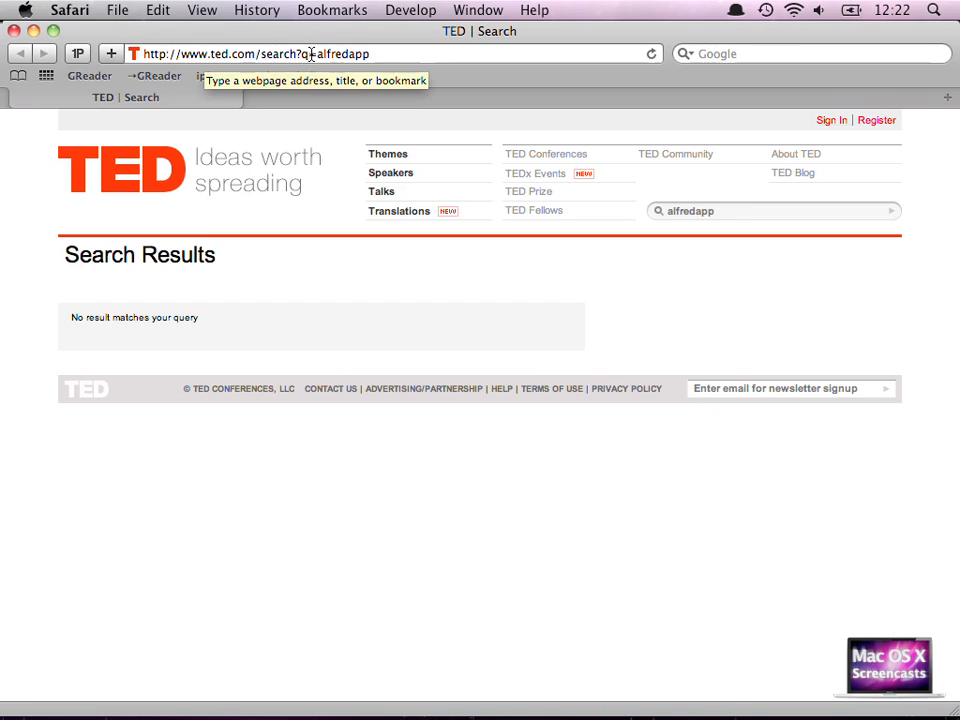
pyautogui.click(13, 31)
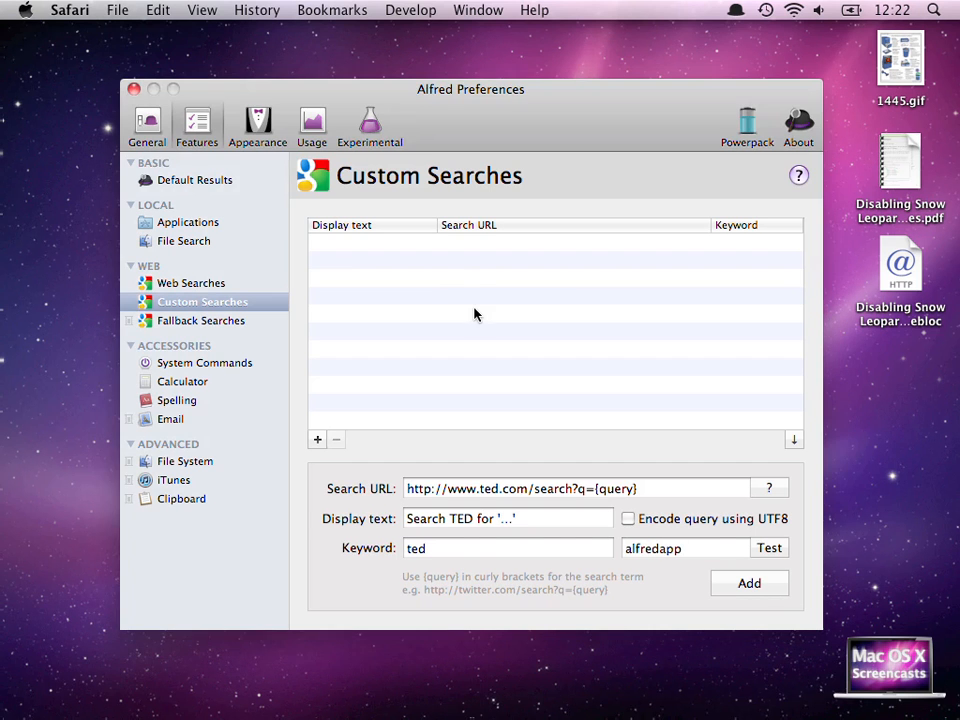
pyautogui.click(752, 588)
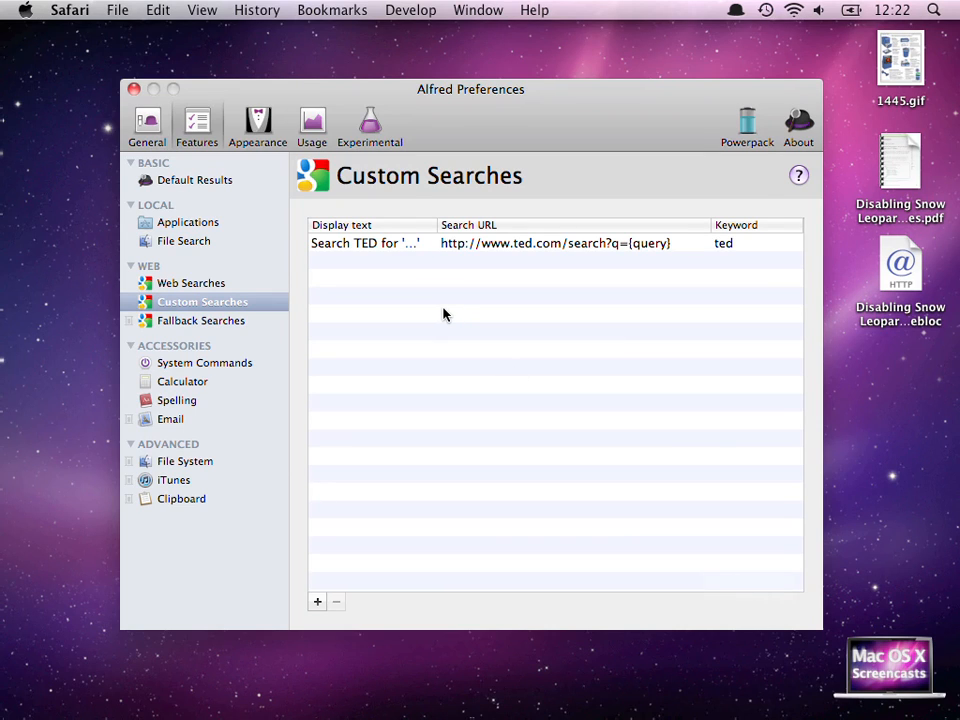
# Open Alfred and run the ted custom search for sir ken robinson
pyautogui.hotkey('alt', 'space')
pyautogui.write('te')
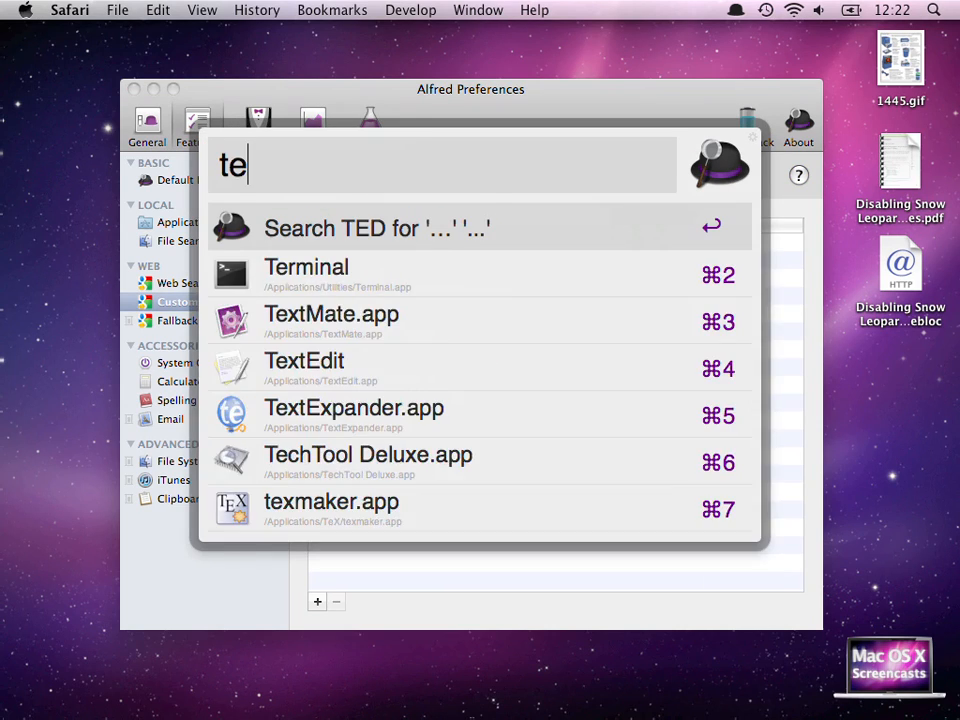
pyautogui.write('d sir ken s')
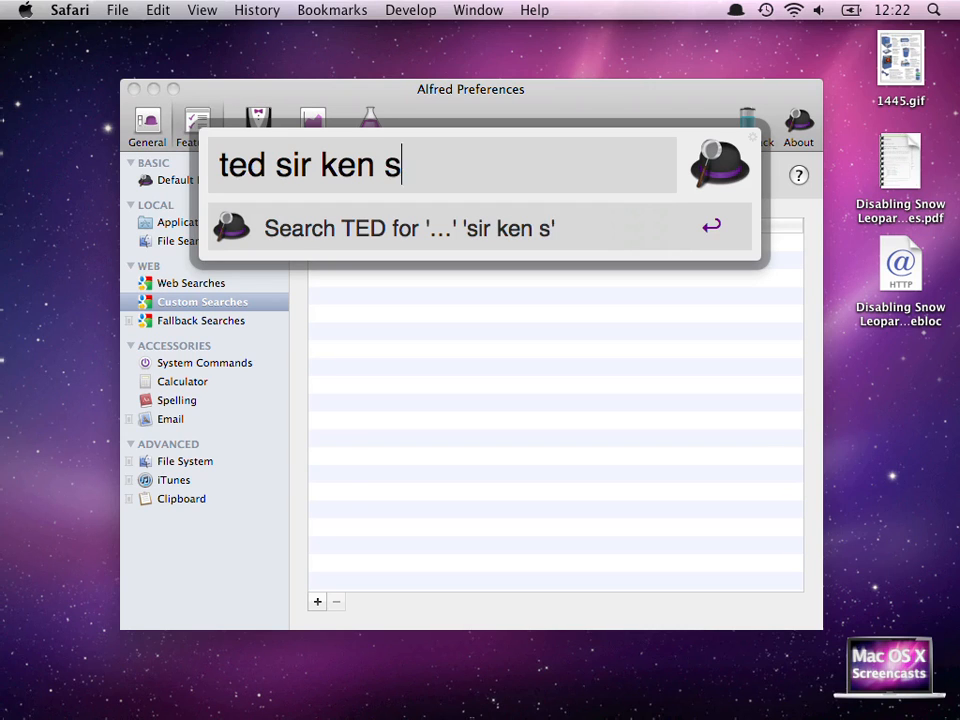
pyautogui.press('BackSpace')
pyautogui.write('robinson')
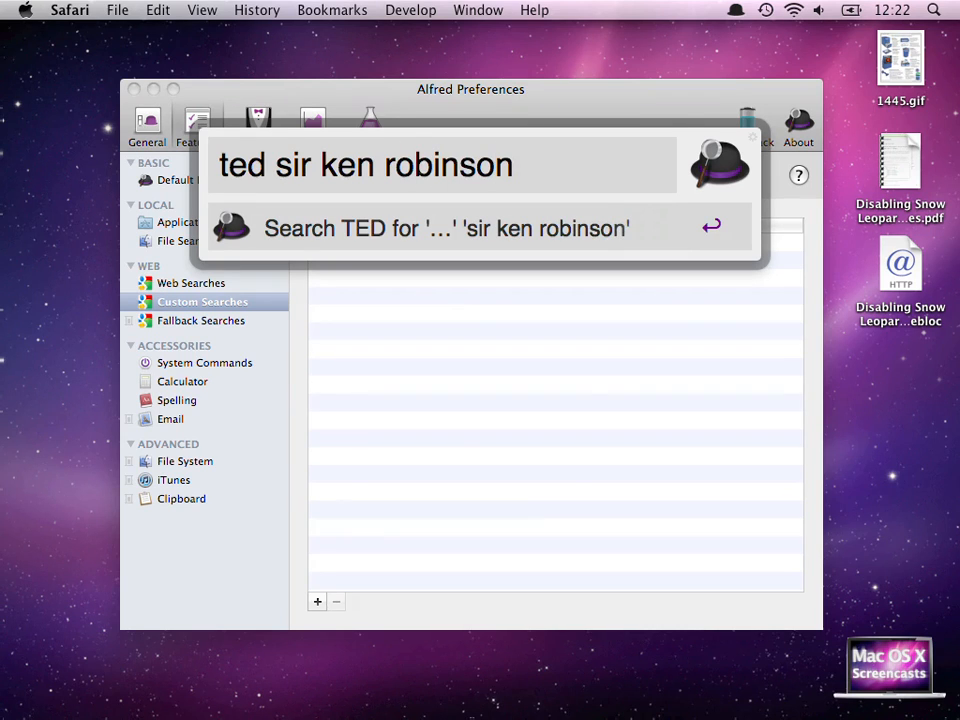
pyautogui.press('Return')
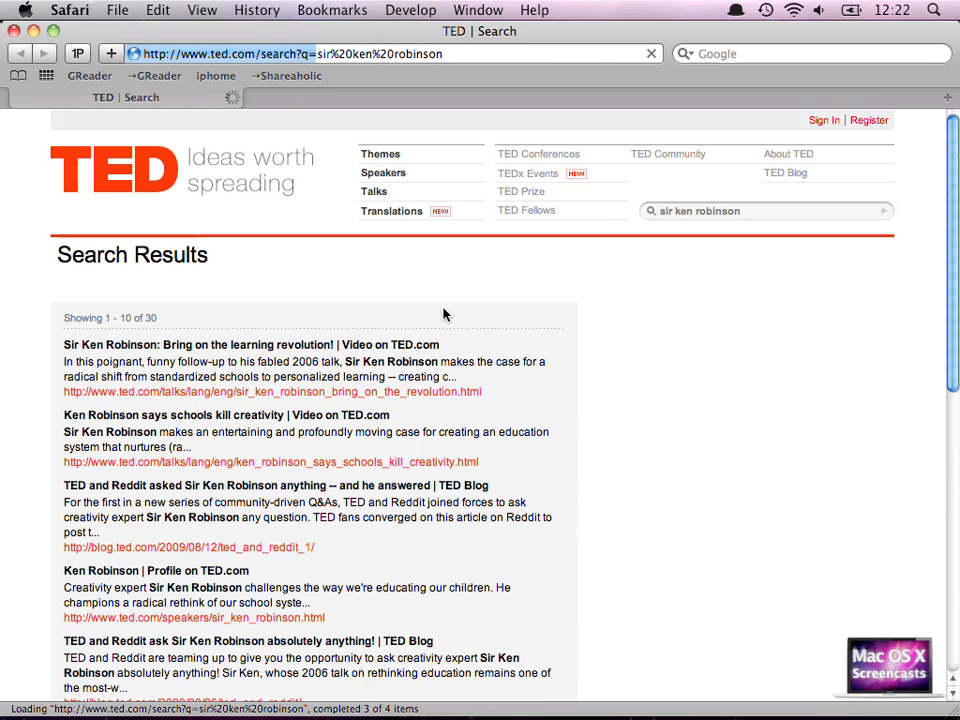
# Open the talk Sir Ken Robinson: Bring on the learning revolution! from the search results
pyautogui.scroll(-5, 445, 315)
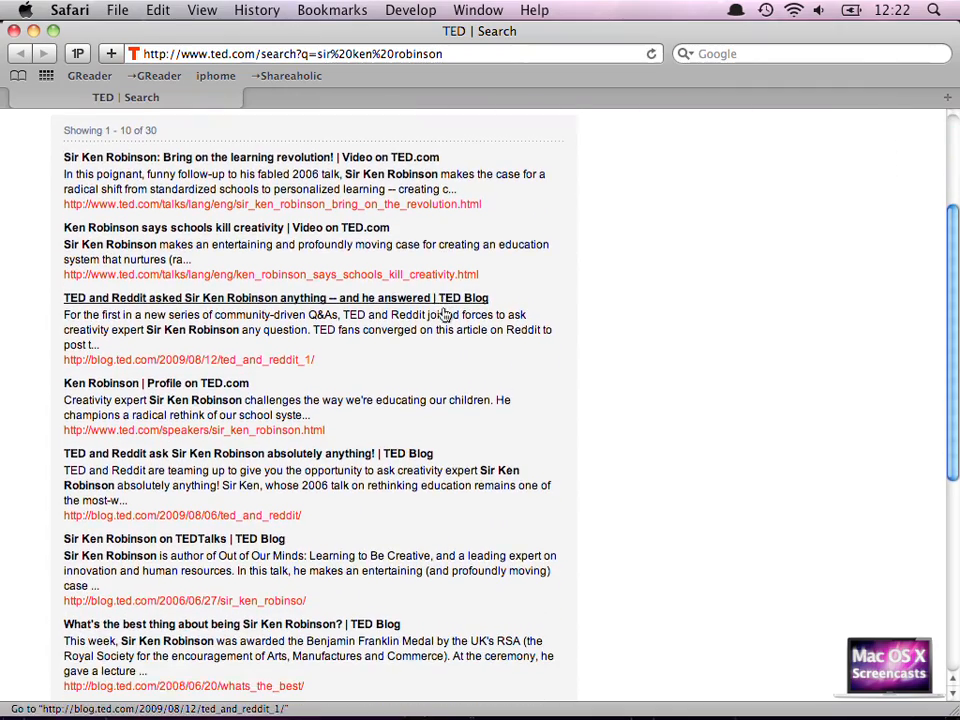
pyautogui.click(292, 154)
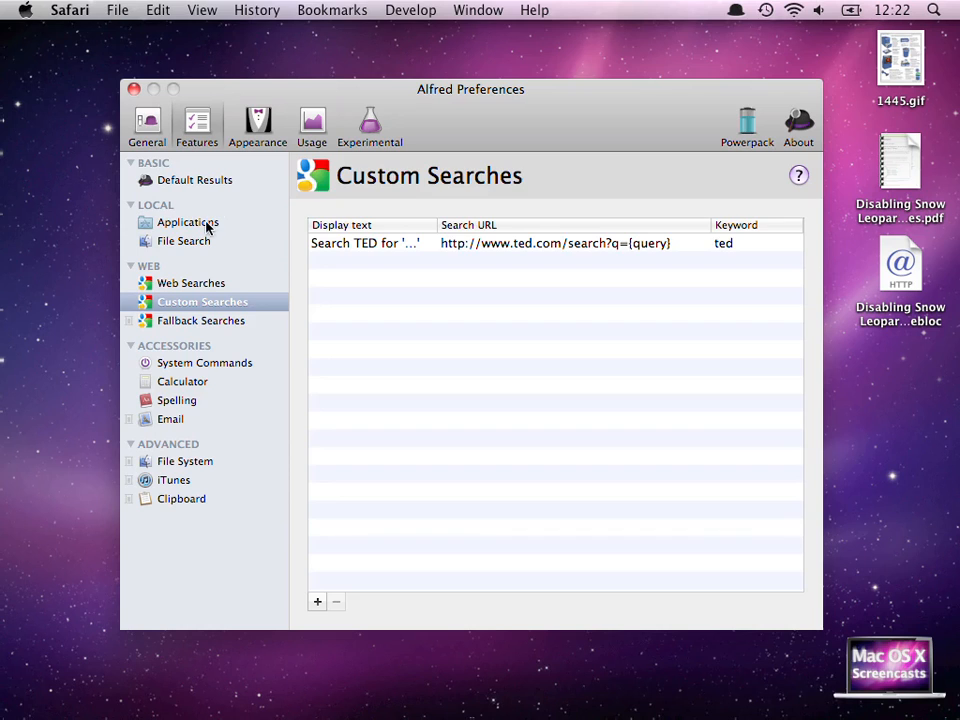
# Open the Applications preferences and search Alfred for gband and gc before dismissing it
pyautogui.click(208, 222)
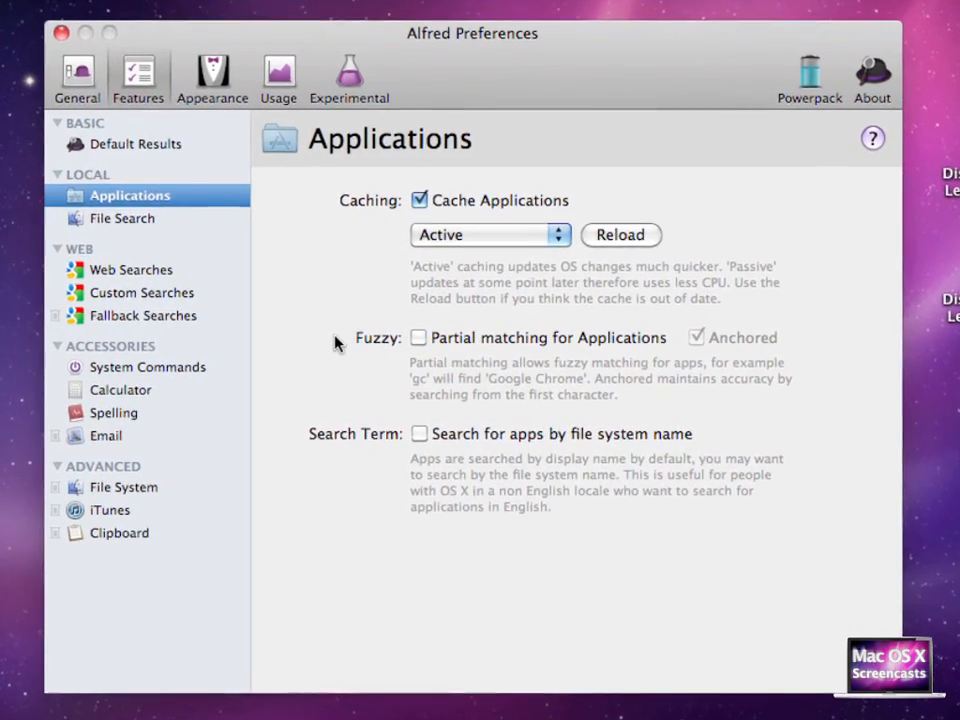
pyautogui.hotkey('alt', 'space')
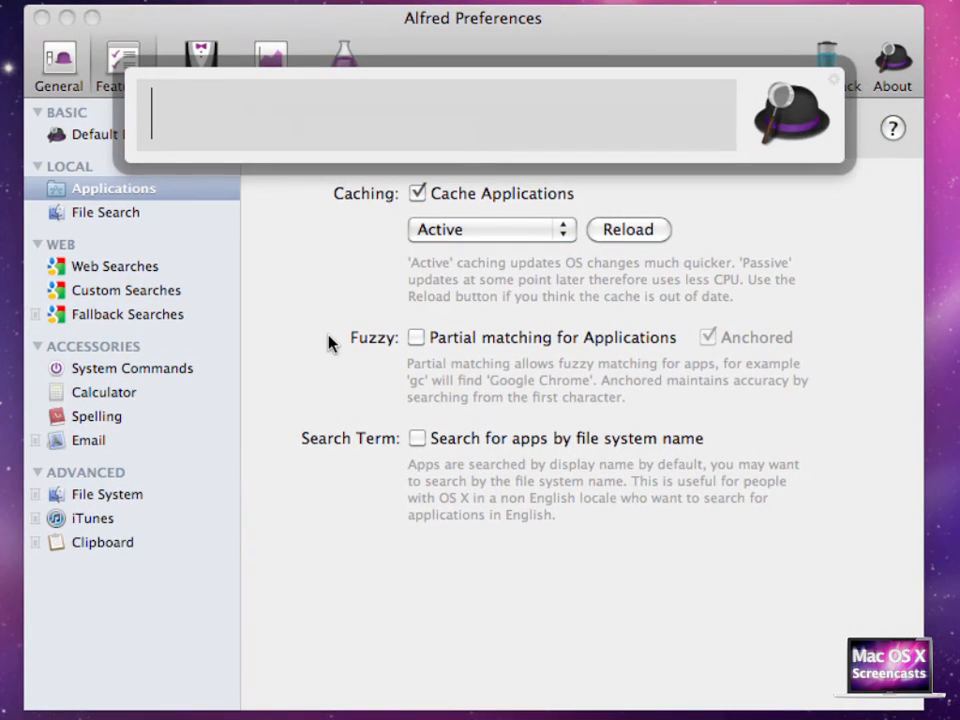
pyautogui.write('gband')
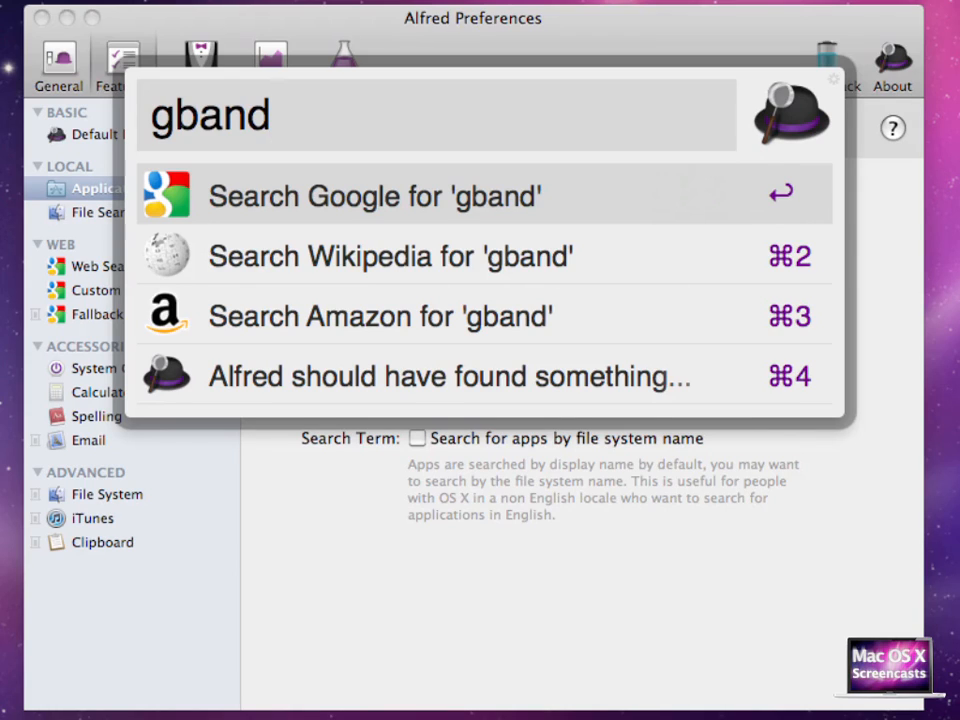
pyautogui.press('BackSpace')
pyautogui.press('BackSpace')
pyautogui.press('BackSpace')
pyautogui.press('BackSpace')
pyautogui.write('c')
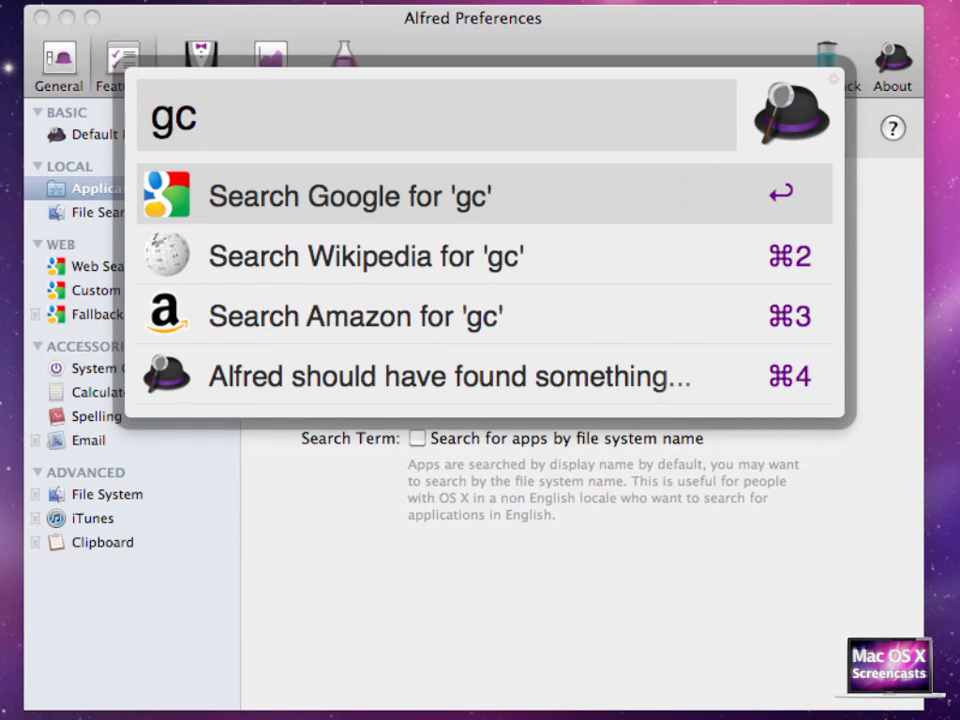
pyautogui.click(372, 538)
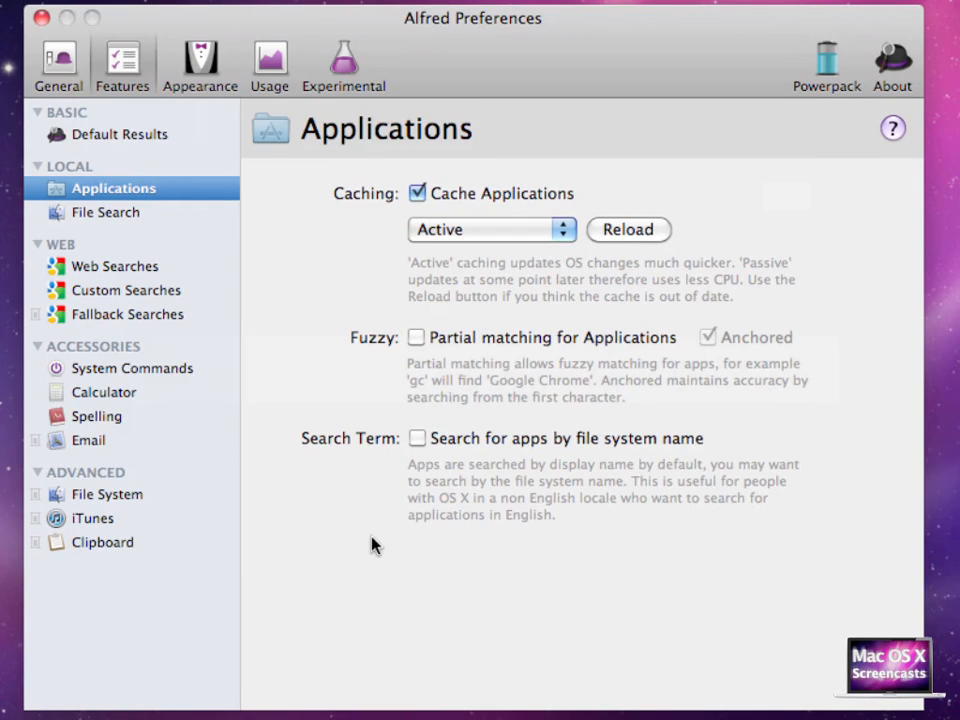
# Search Spotlight for garage and google, then close Spotlight
pyautogui.press('super+space')
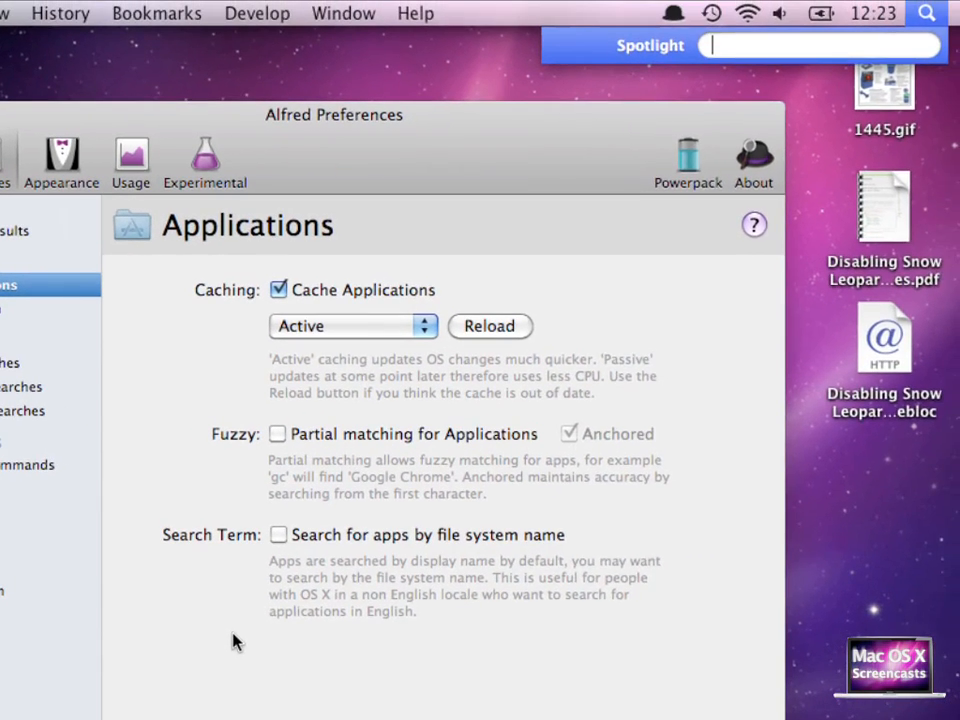
pyautogui.write('garage')
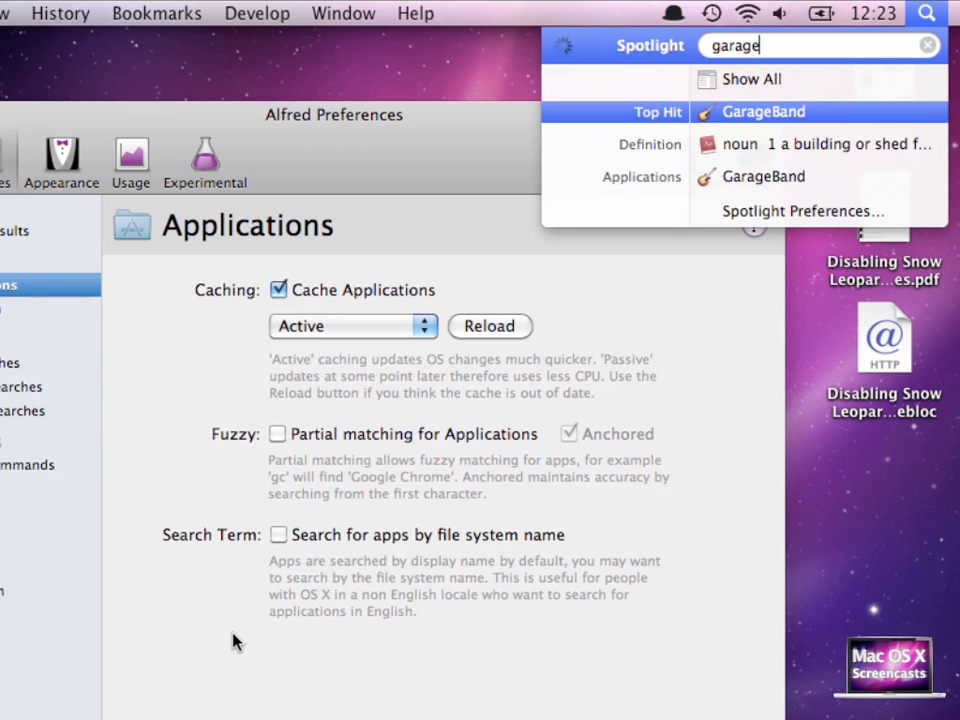
pyautogui.press('BackSpace')
pyautogui.press('BackSpace')
pyautogui.press('BackSpace')
pyautogui.press('BackSpace')
pyautogui.press('BackSpace')
pyautogui.write('oogle')
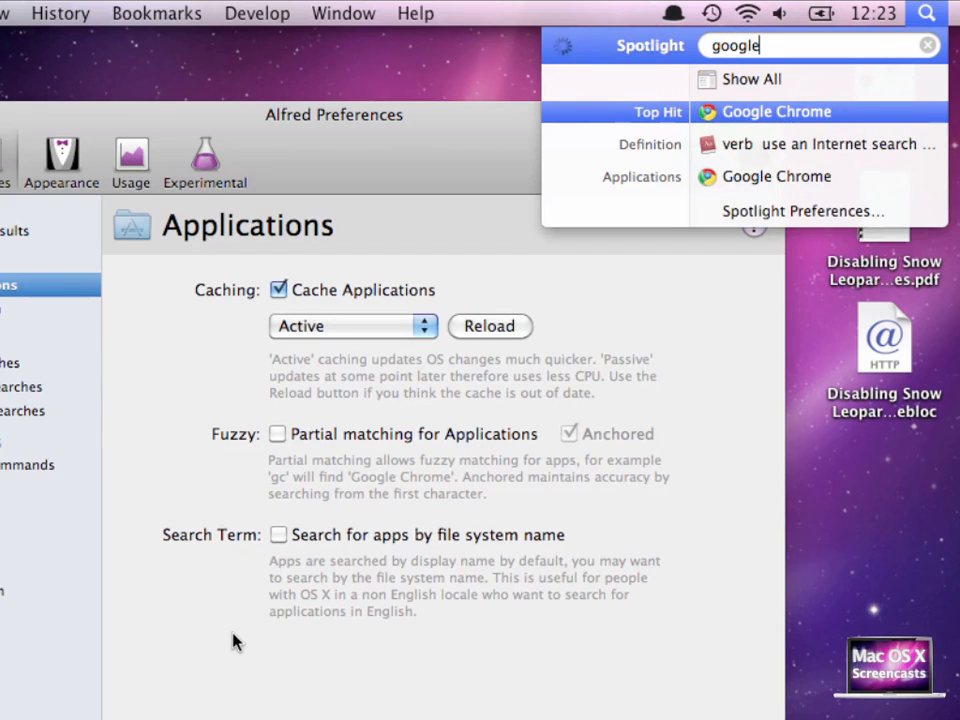
pyautogui.press('Escape')
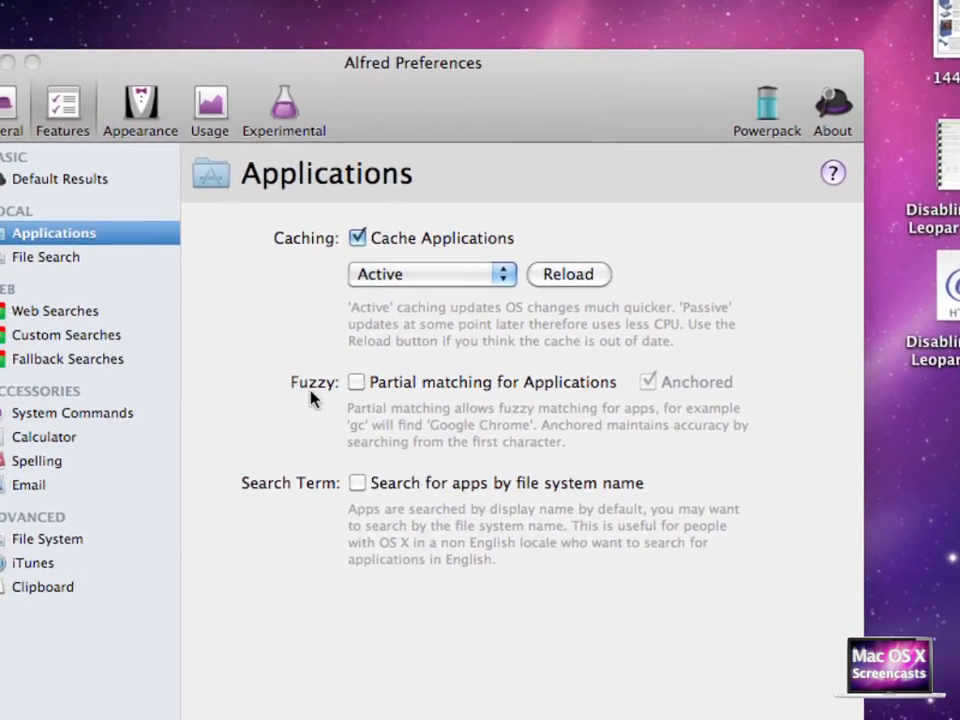
# Enable partial matching for Applications and search for gband in Alfred and in Spotlight
pyautogui.click(413, 350)
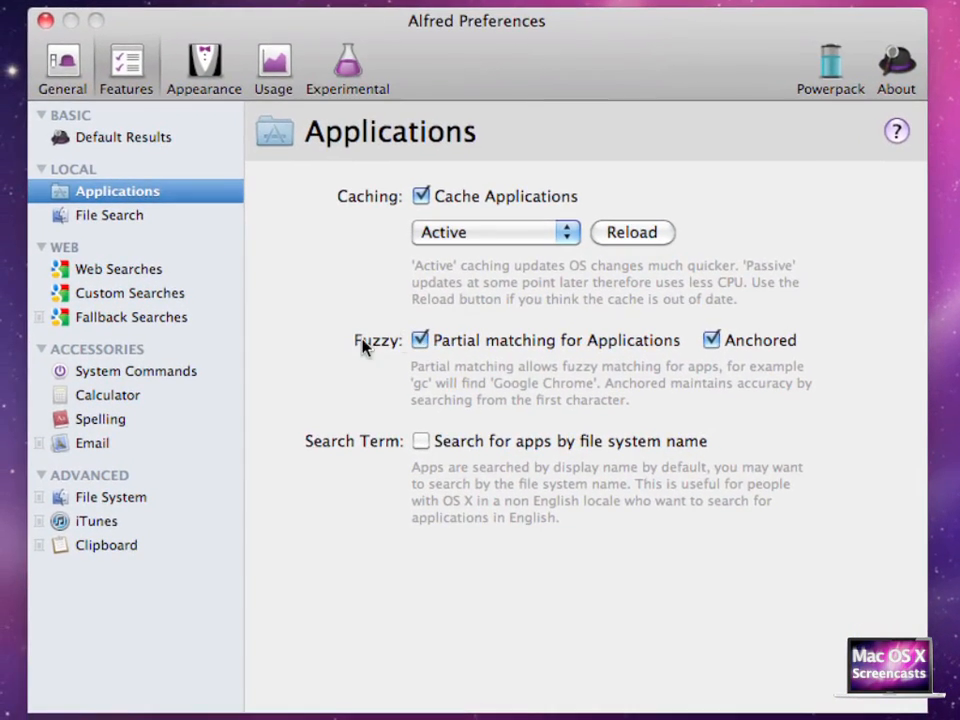
pyautogui.hotkey('alt', 'space')
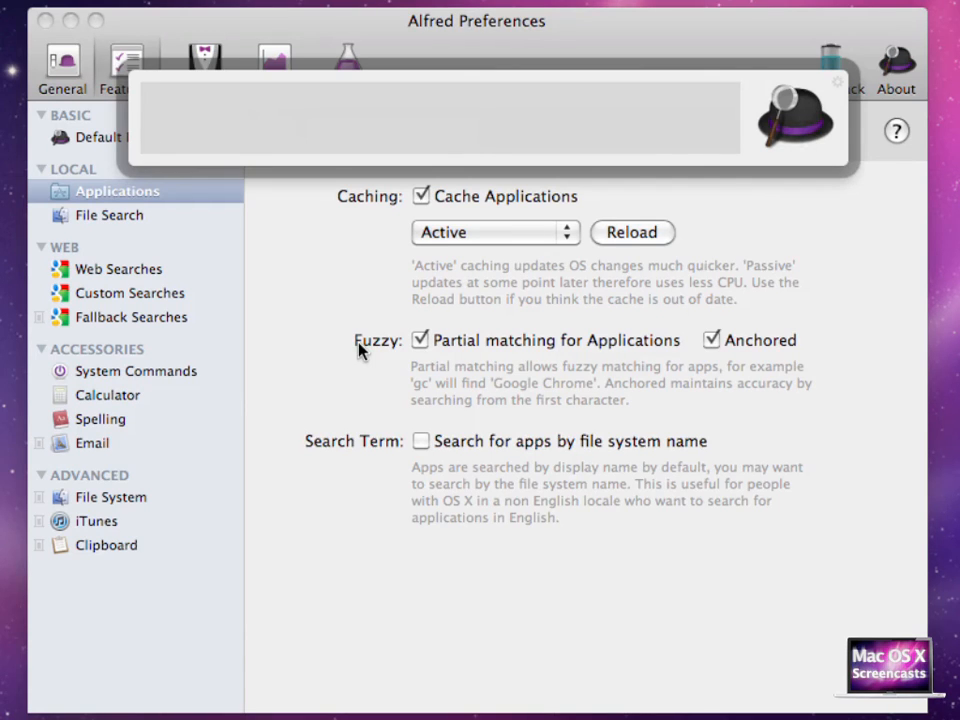
pyautogui.write('gband')
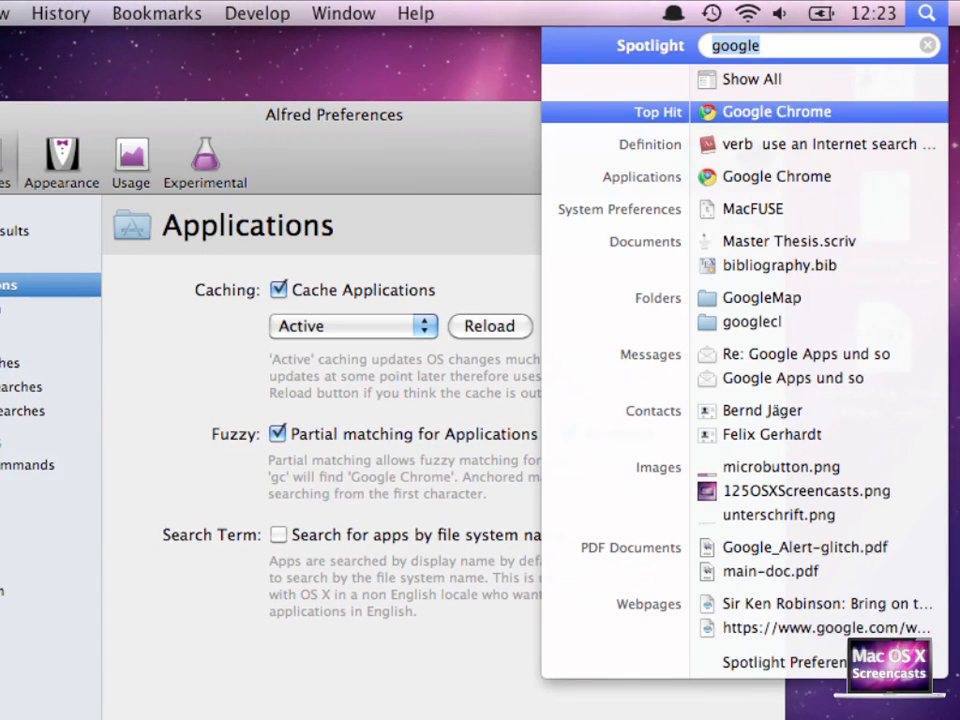
pyautogui.write('gband')
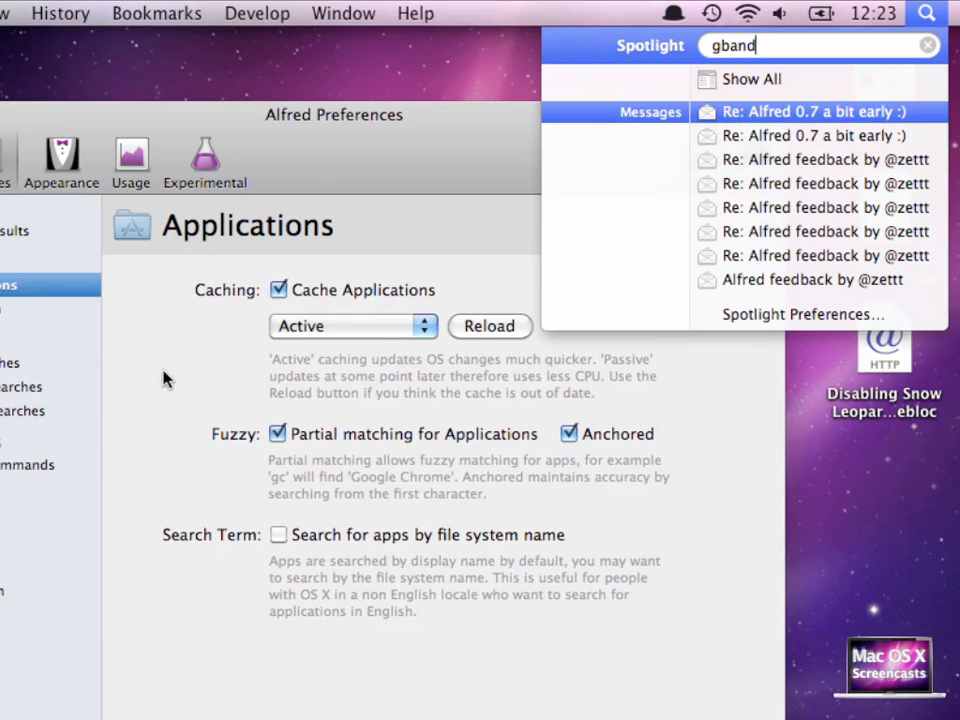
pyautogui.press('Escape')
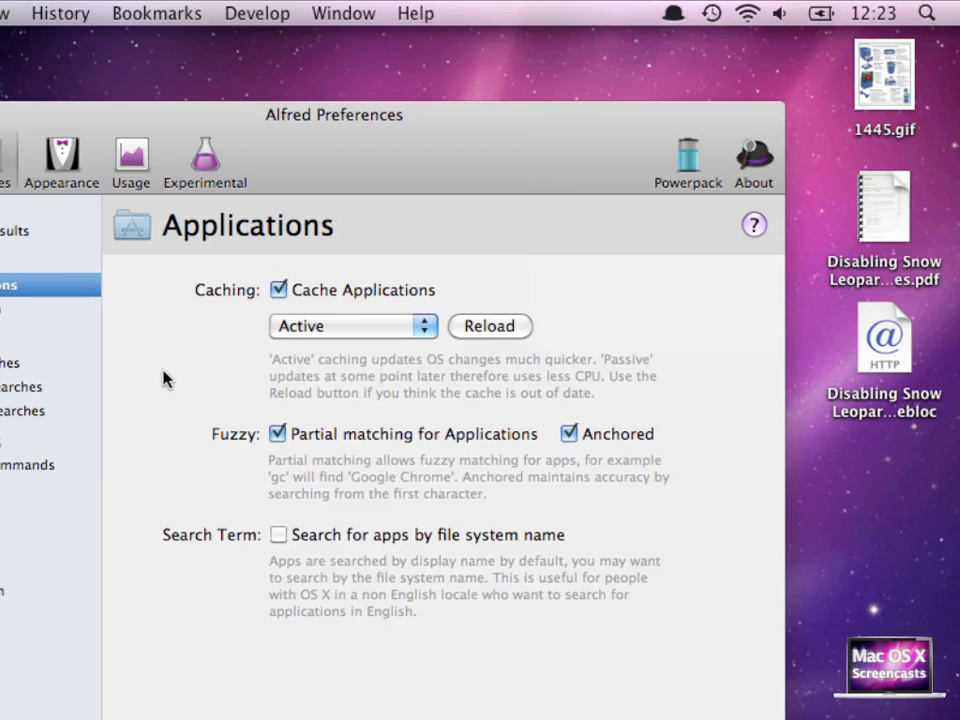
# Open a Twitter user's page from Alfred by entering twitter followed by the username
pyautogui.hotkey('alt', 'space')
pyautogui.write('twitter')
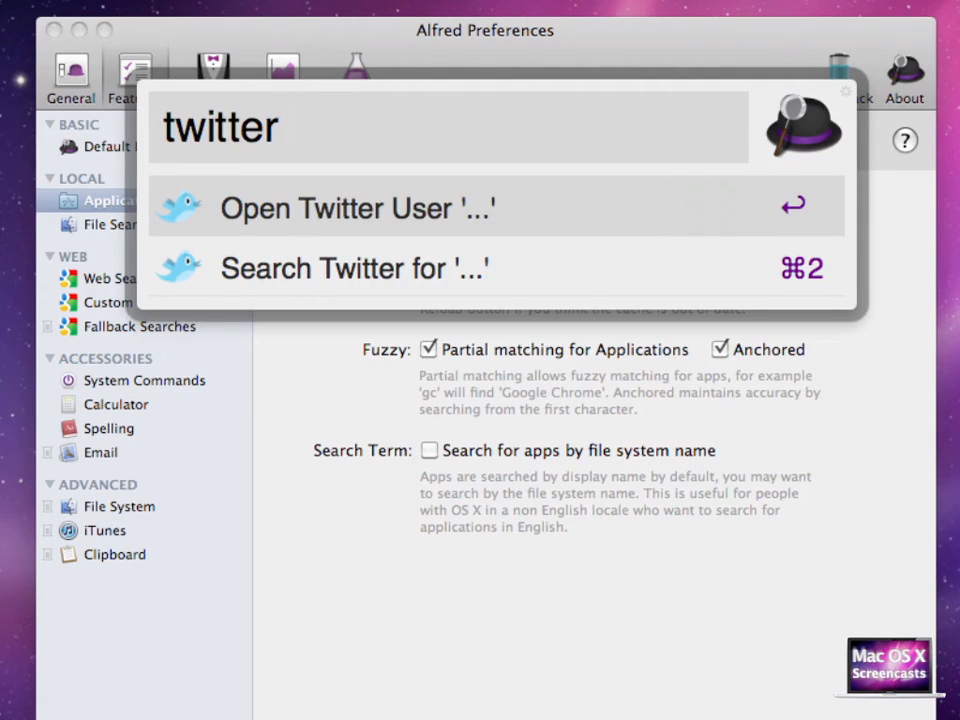
pyautogui.write('z')
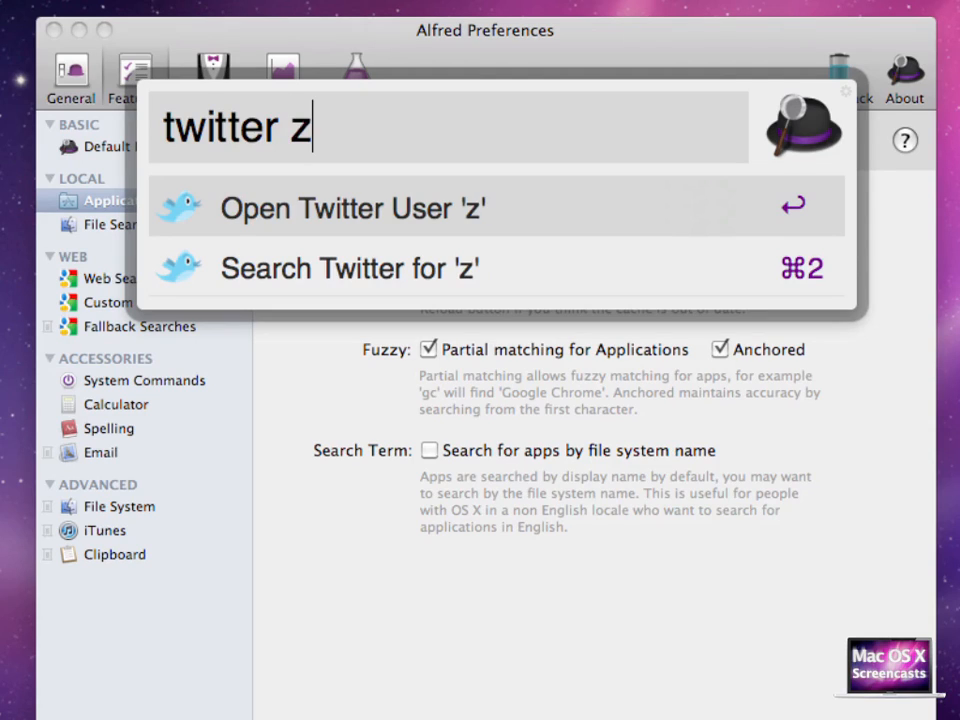
pyautogui.write('ettt')
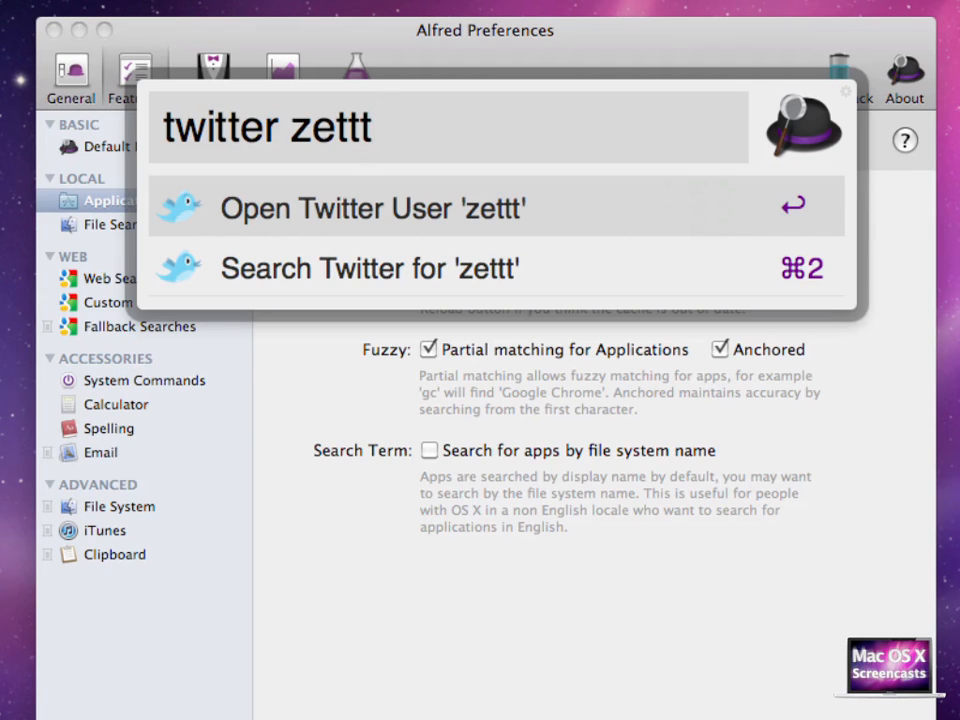
pyautogui.press('Down')
pyautogui.press('Up')
pyautogui.press('Down')
pyautogui.press('Up')
pyautogui.press('Down')
pyautogui.press('Up')
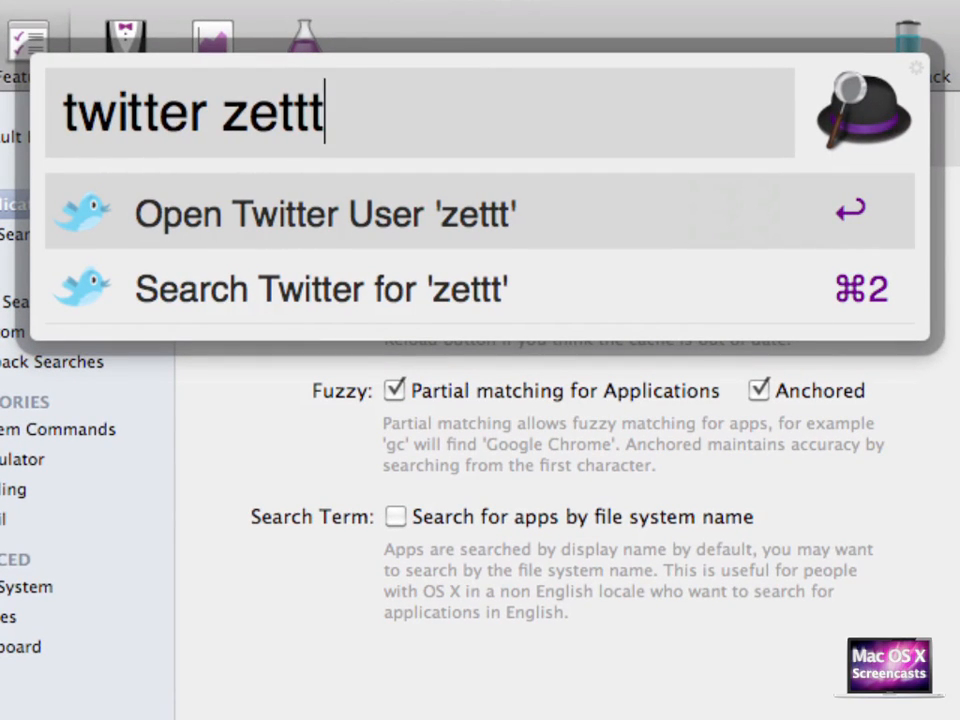
pyautogui.press('Down')
pyautogui.press('Up')
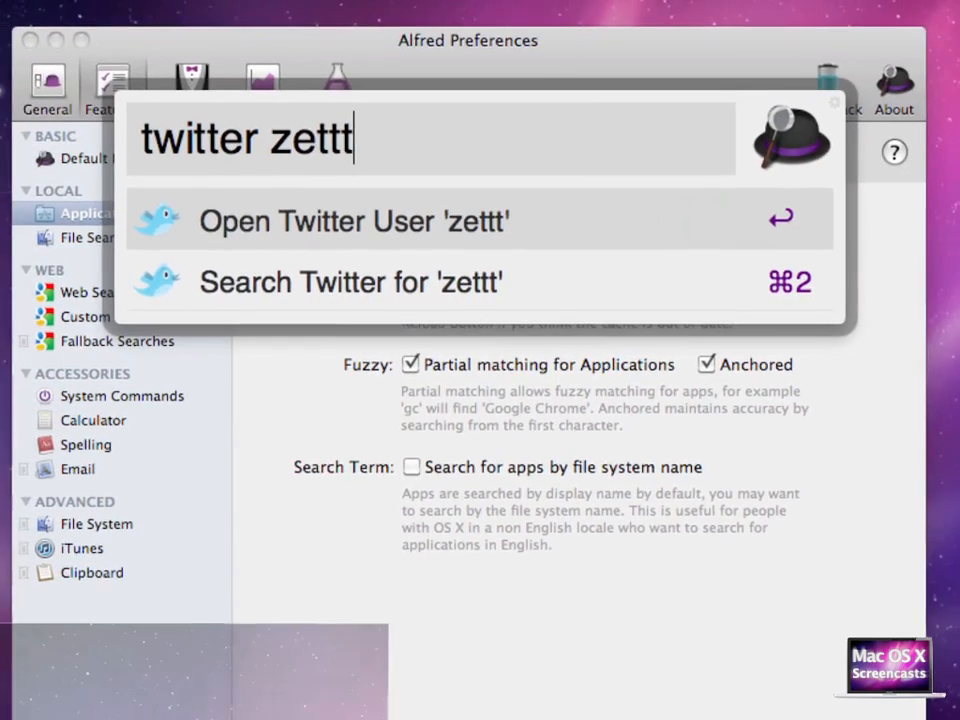
pyautogui.press('super+1')
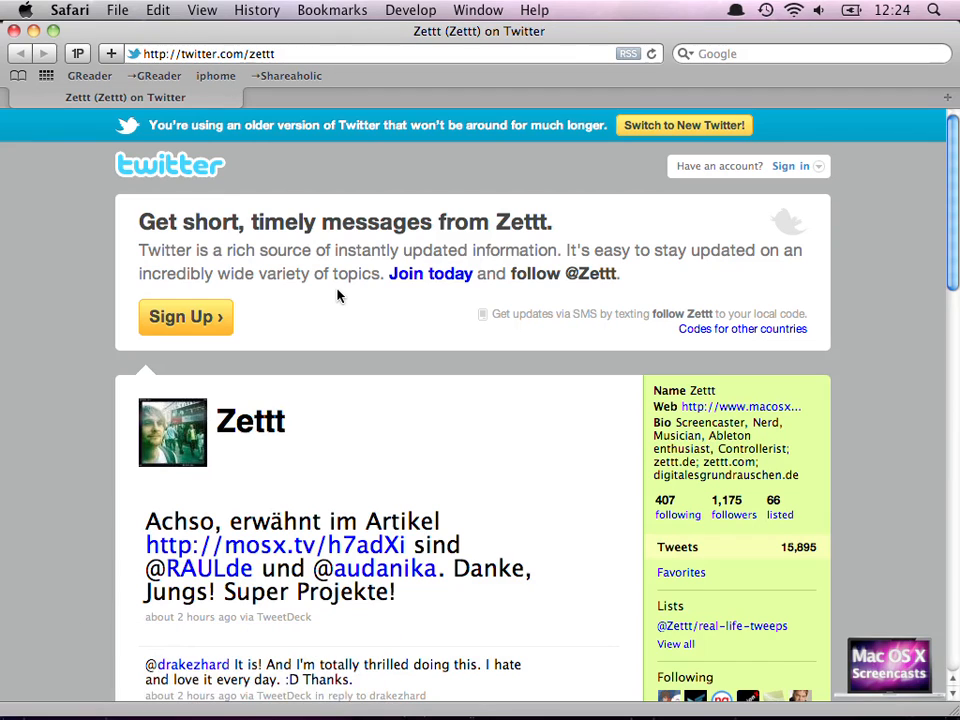
# Open the Calculator preferences and enter an advanced calculation =sin() with 30 in Alfred
pyautogui.click(14, 31)
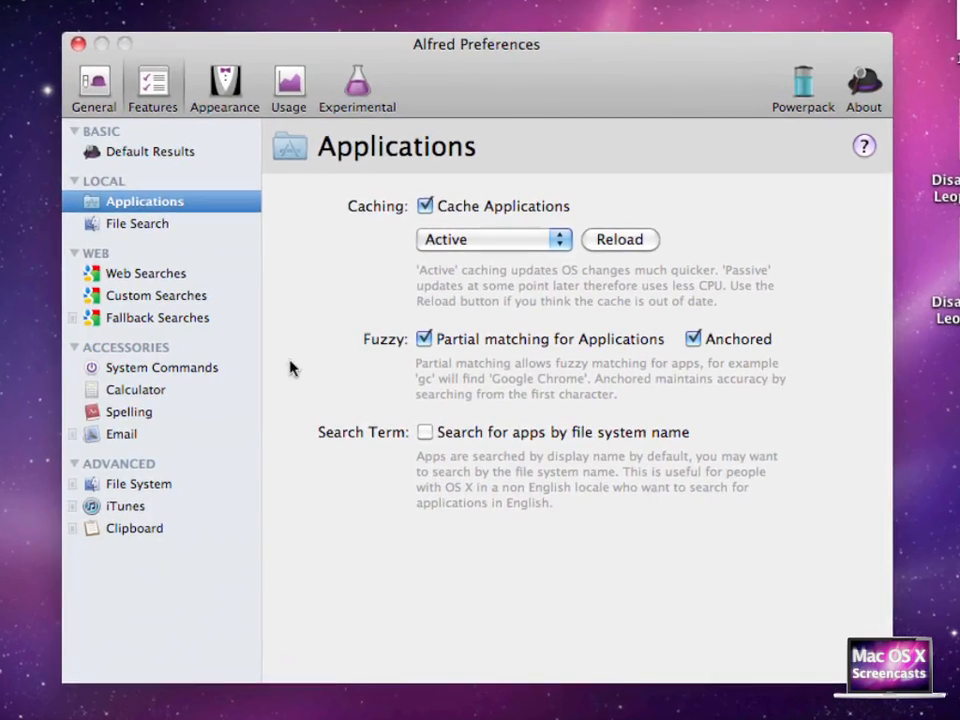
pyautogui.click(163, 391)
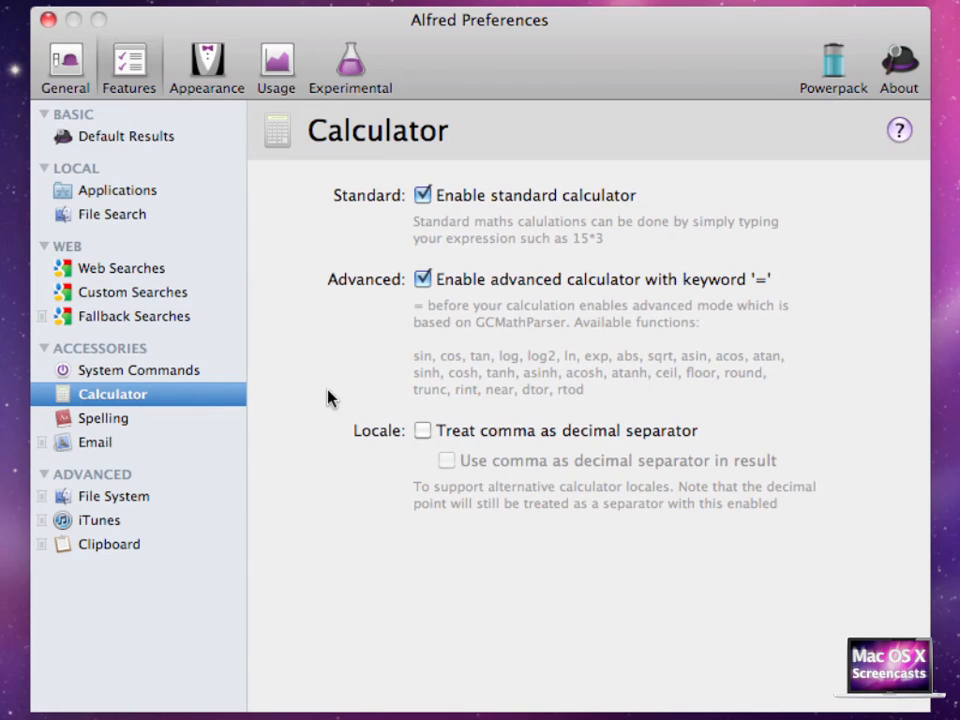
pyautogui.hotkey('alt', 'space')
pyautogui.write('=')
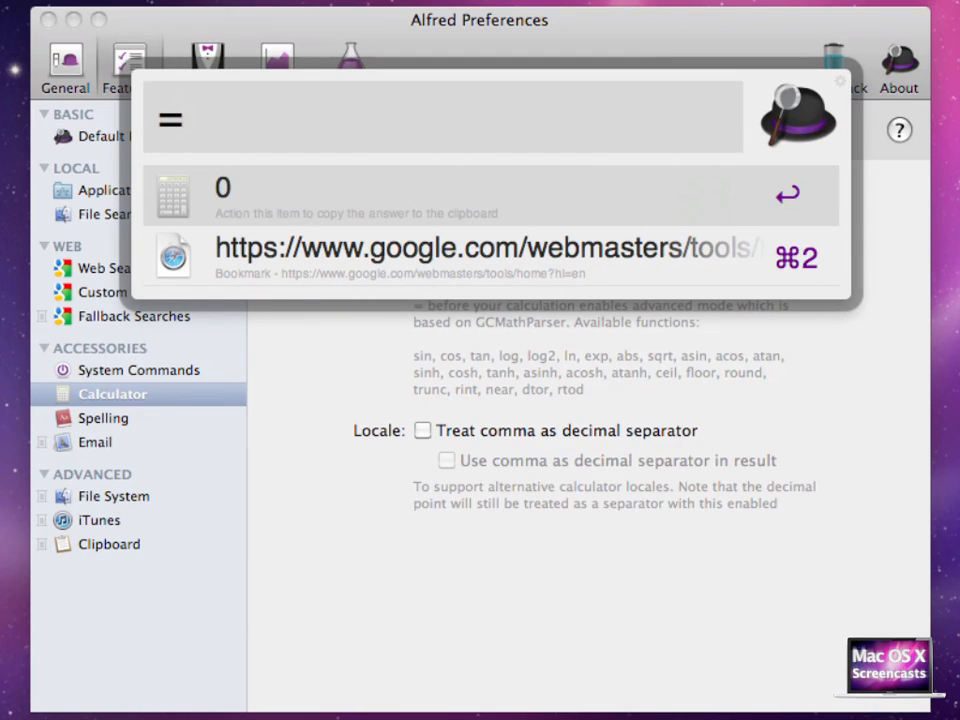
pyautogui.write('sin()')
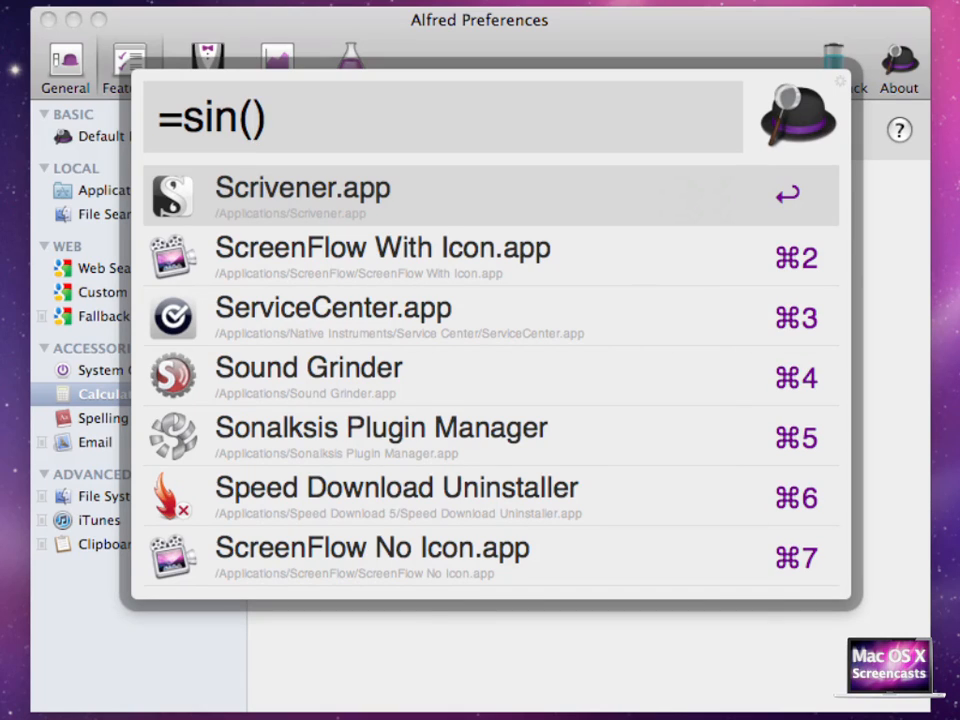
pyautogui.write('30')
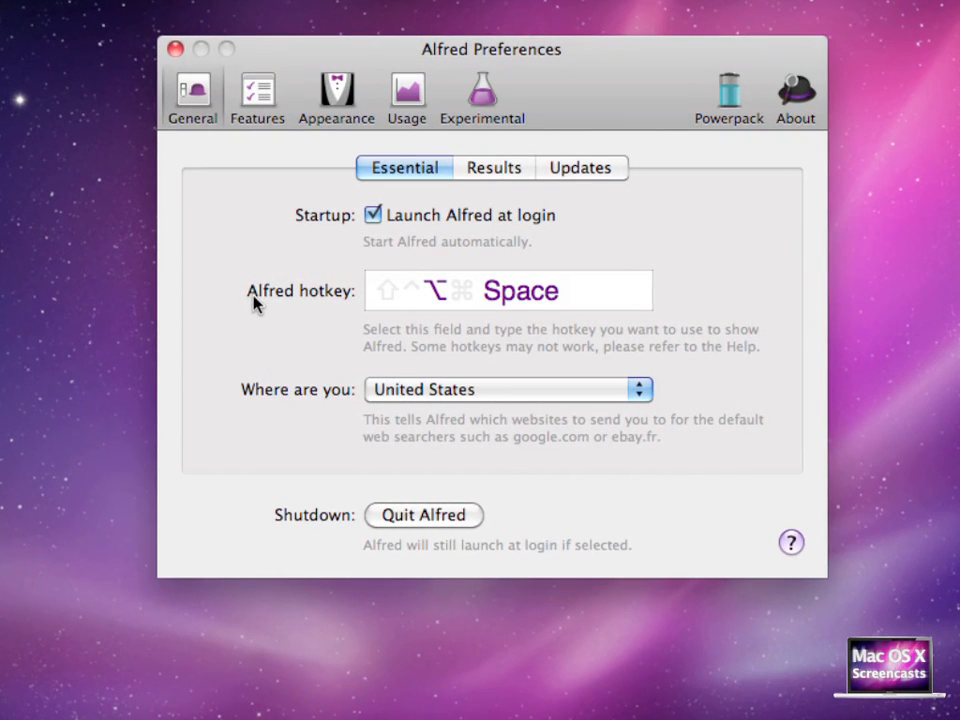
# Select the Alfred hotkey field, then open Spotlight with its shortcut and dismiss it
pyautogui.click(423, 305)
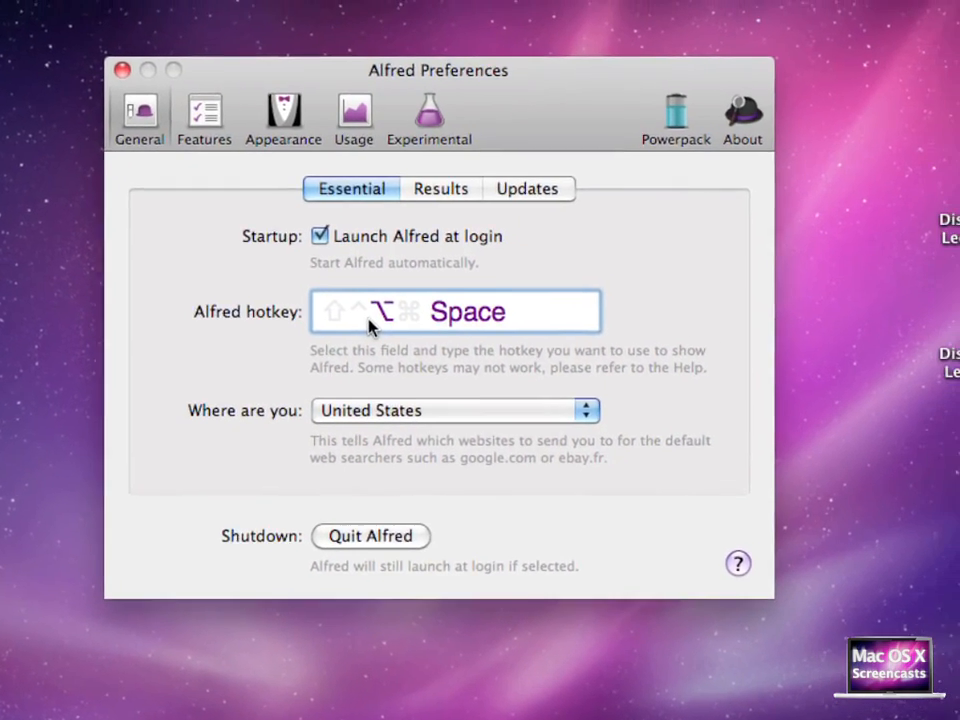
pyautogui.press('super+space')
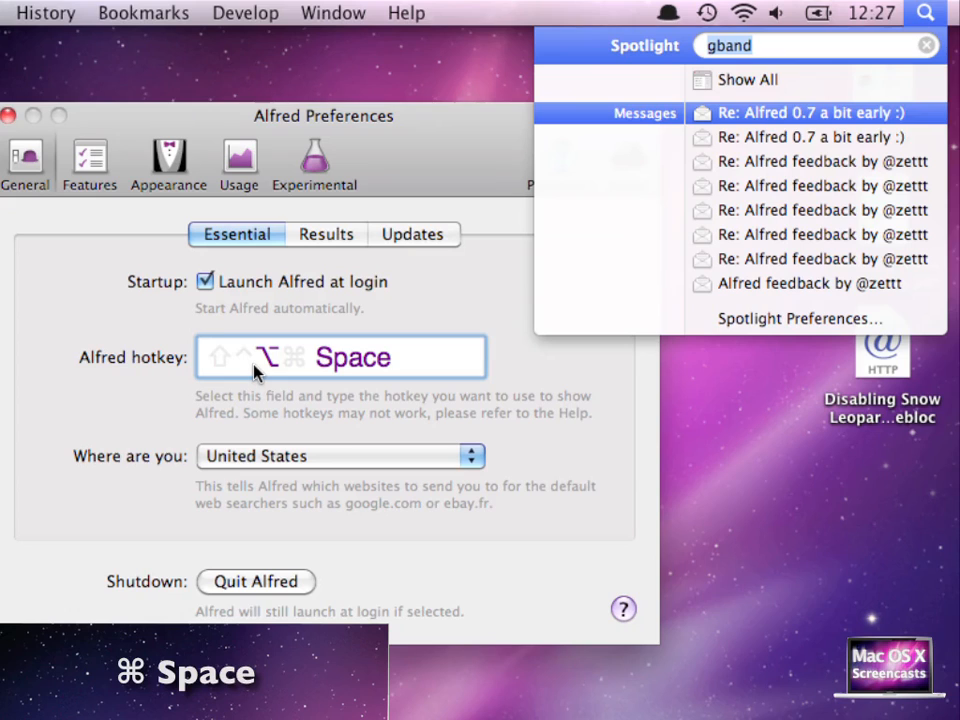
pyautogui.press('Escape')
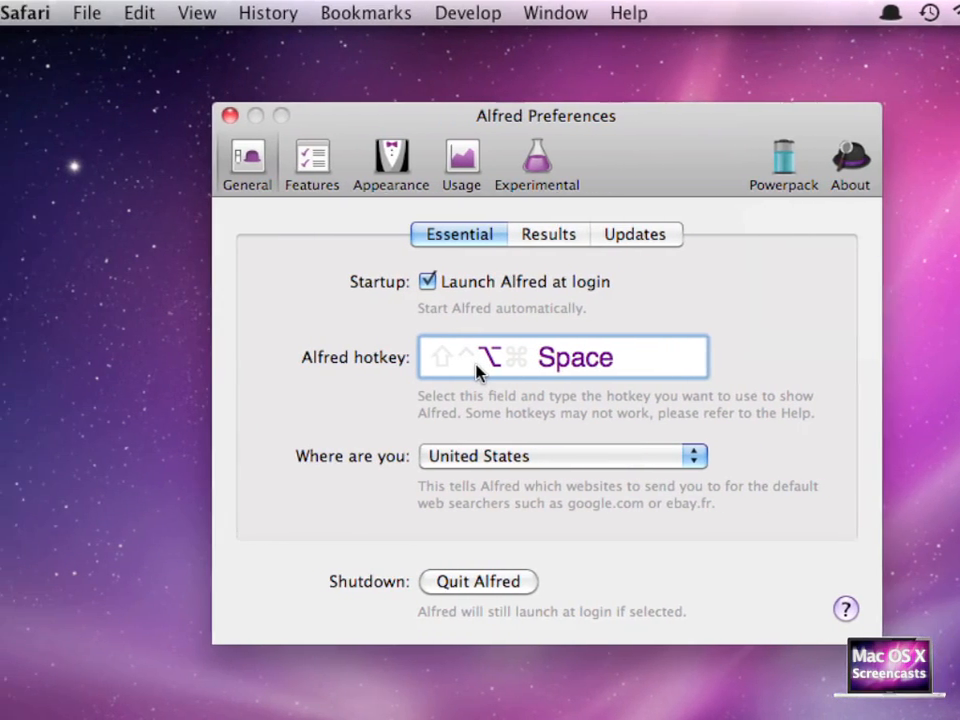
# Change the Spotlight menu keyboard shortcut to Option-Space in the Spotlight system preferences
pyautogui.click(36, 13)
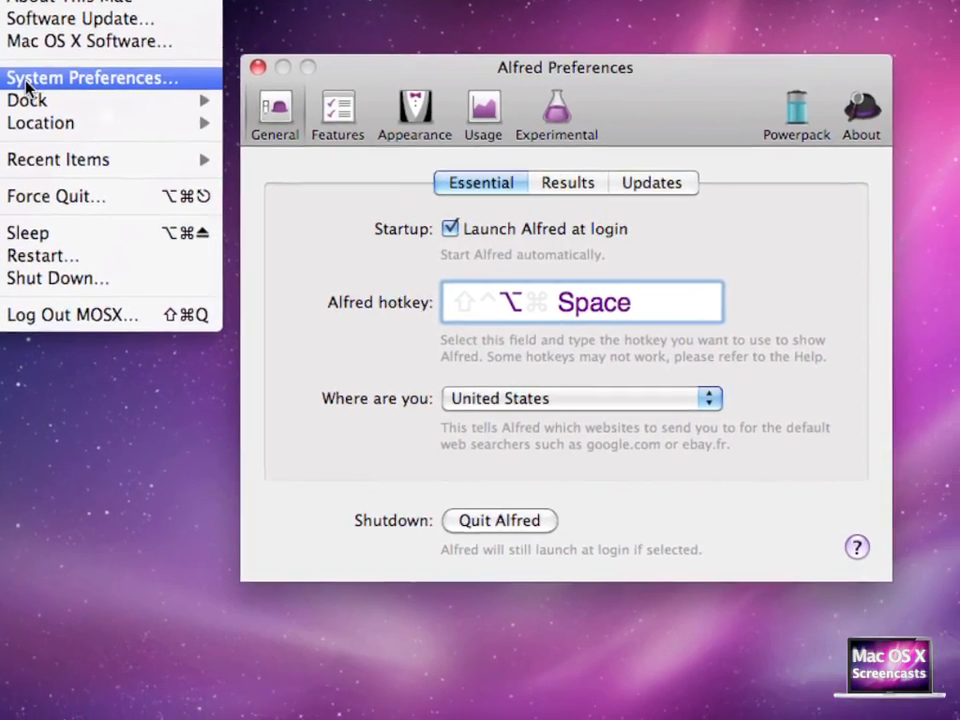
pyautogui.click(41, 102)
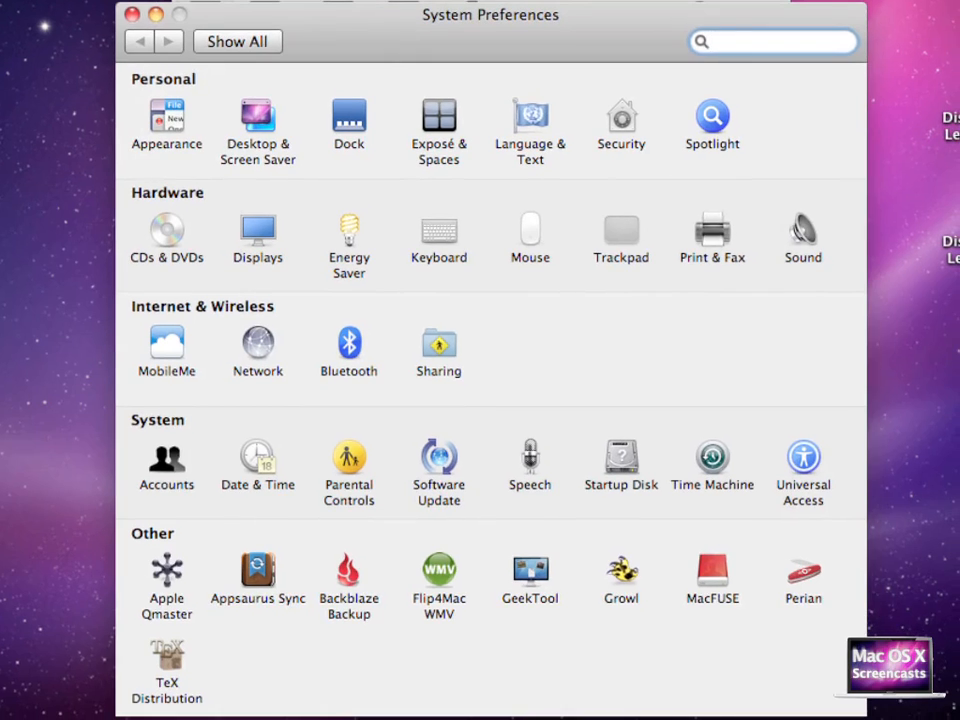
pyautogui.click(725, 120)
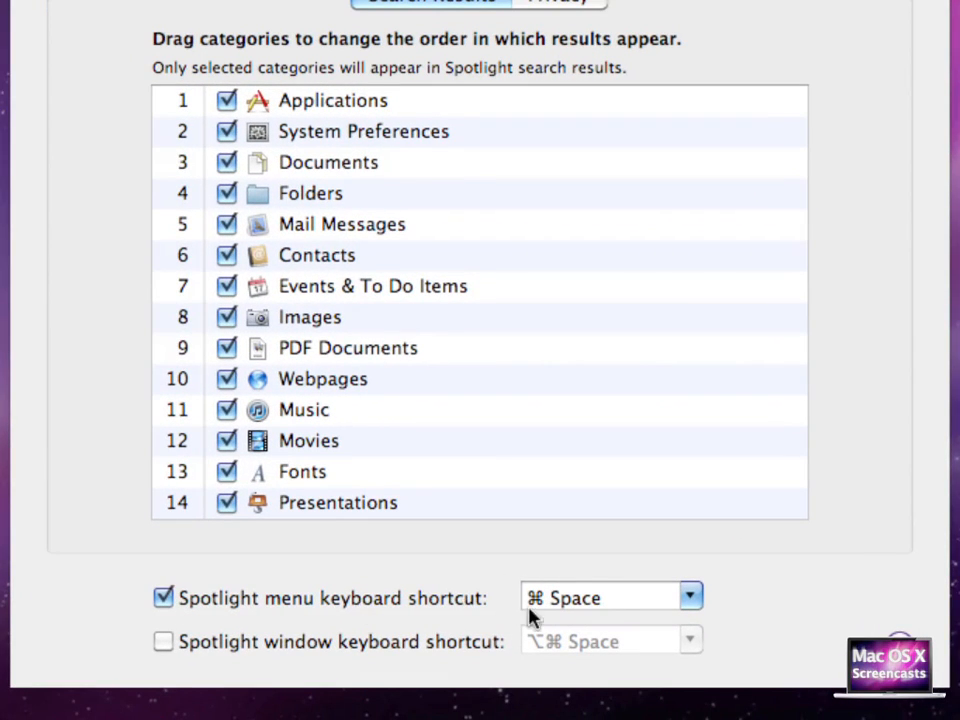
pyautogui.click(618, 611)
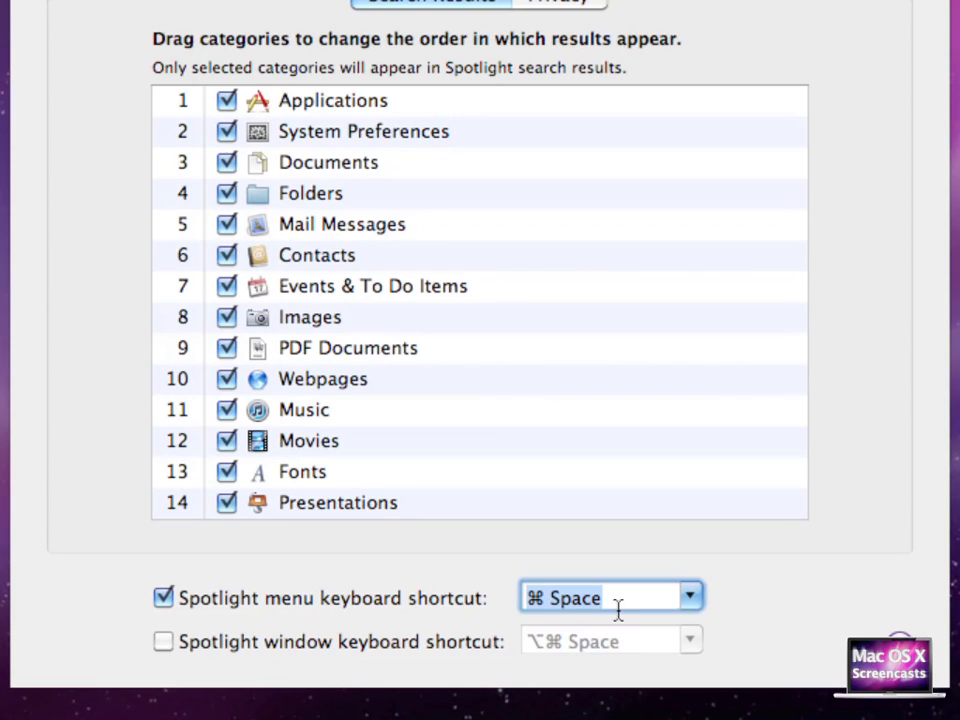
pyautogui.hotkey('alt', 'space')
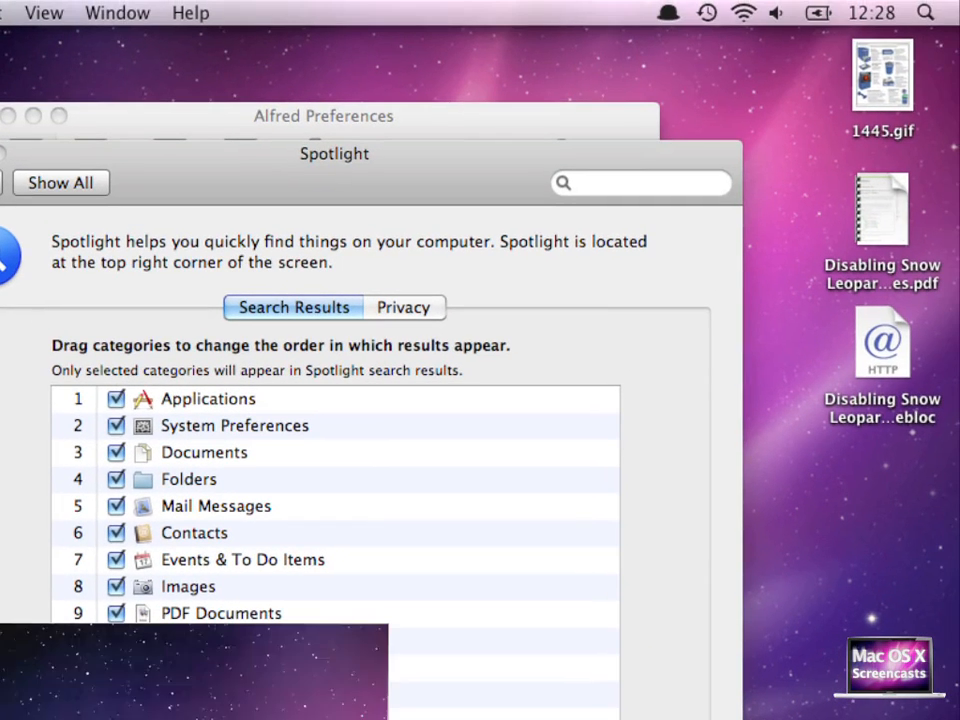
# Set the Alfred hotkey to Command-Space and open and dismiss Alfred with it
pyautogui.hotkey('alt', 'space')
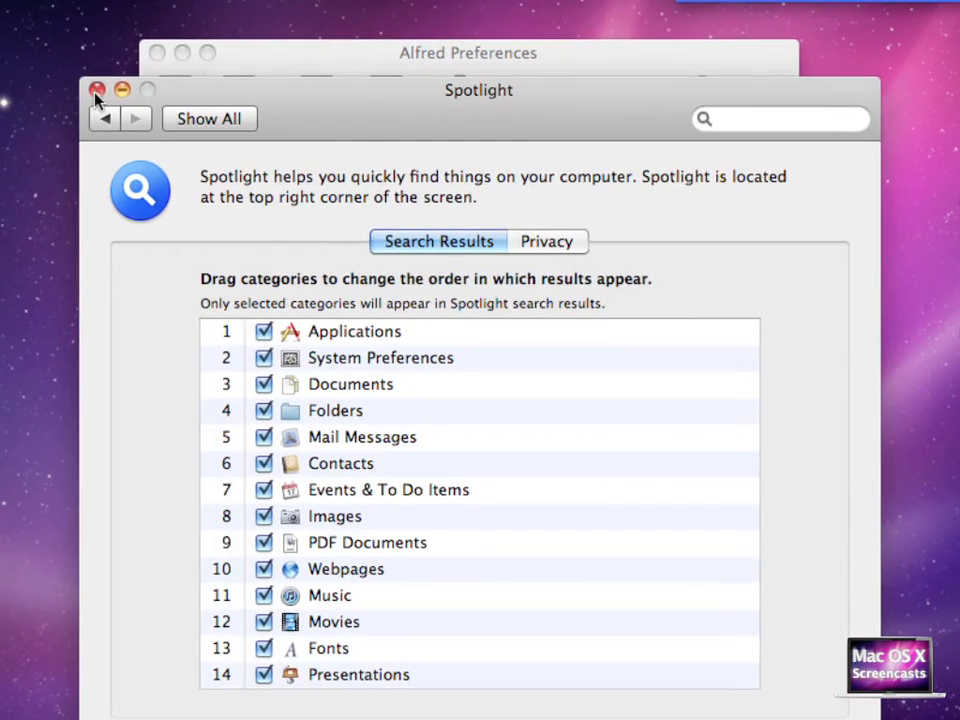
pyautogui.click(52, 108)
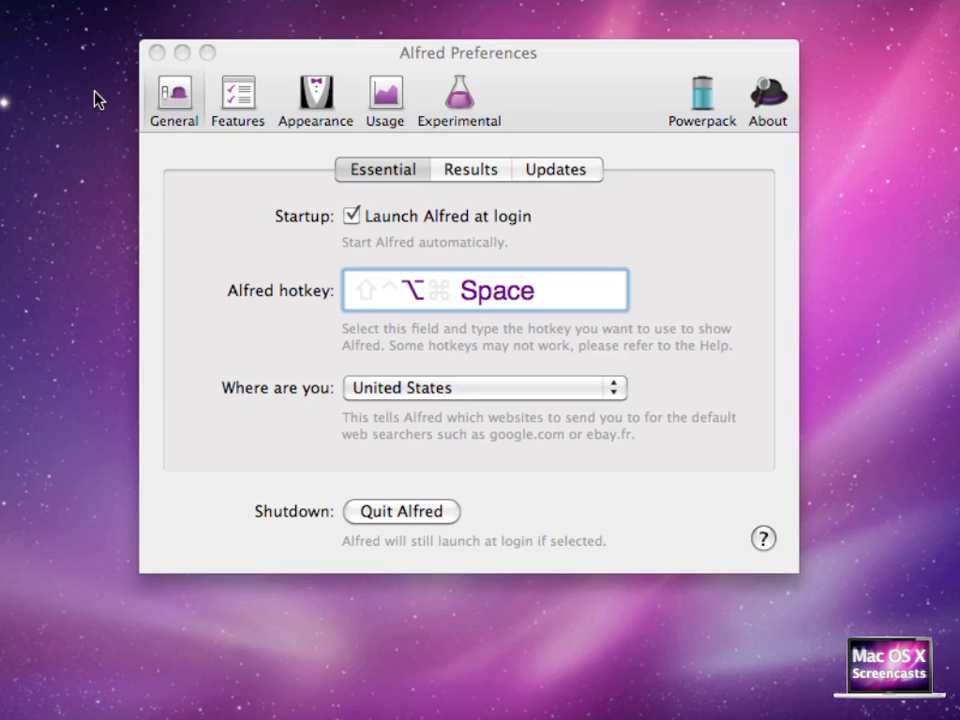
pyautogui.click(424, 302)
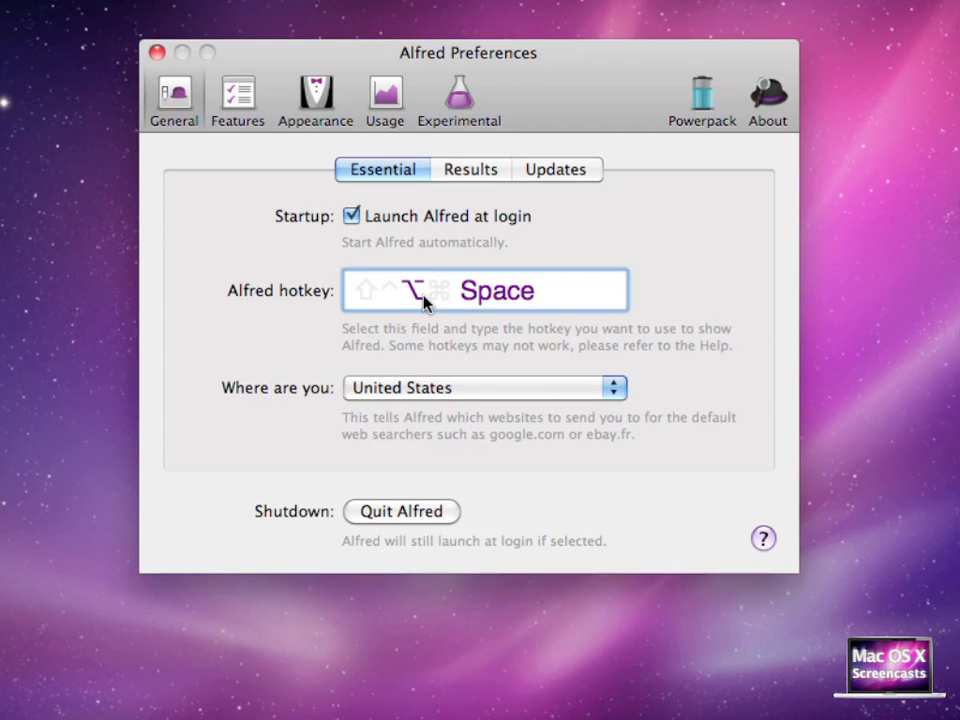
pyautogui.press('super')
pyautogui.press('super+space')
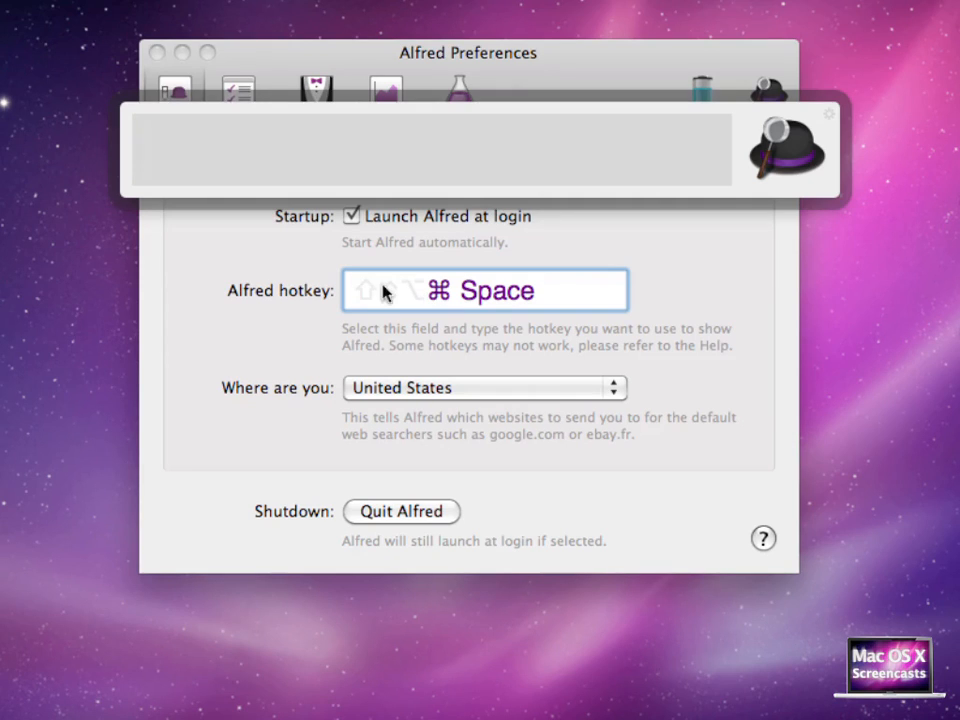
pyautogui.press('Escape')
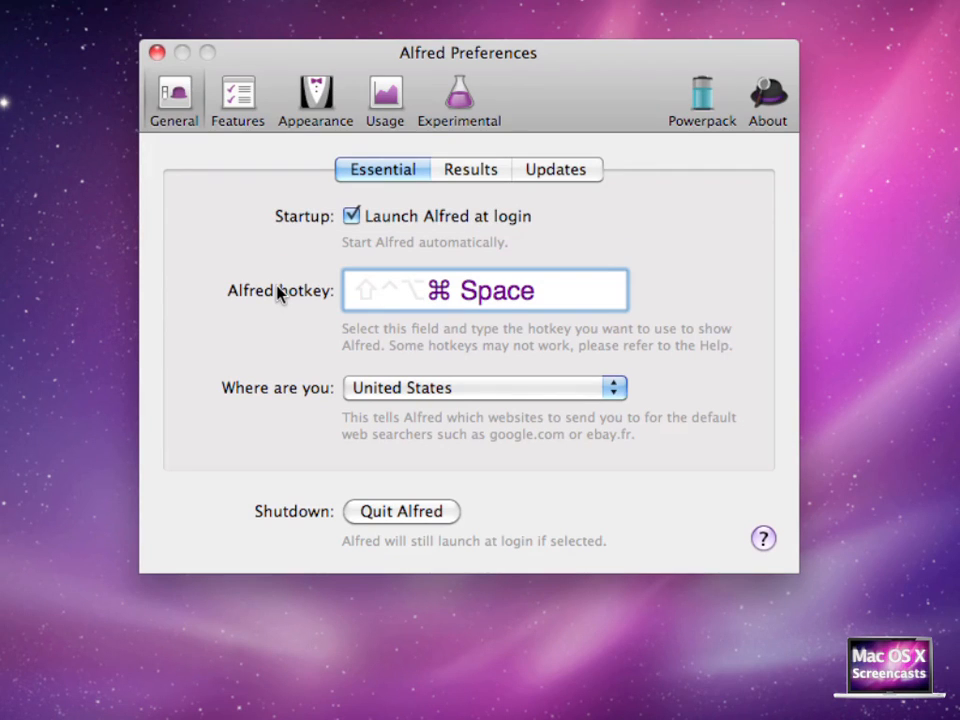
# Switch Alfred's appearance theme to Dark and preview it by opening and dismissing Alfred
pyautogui.click(309, 90)
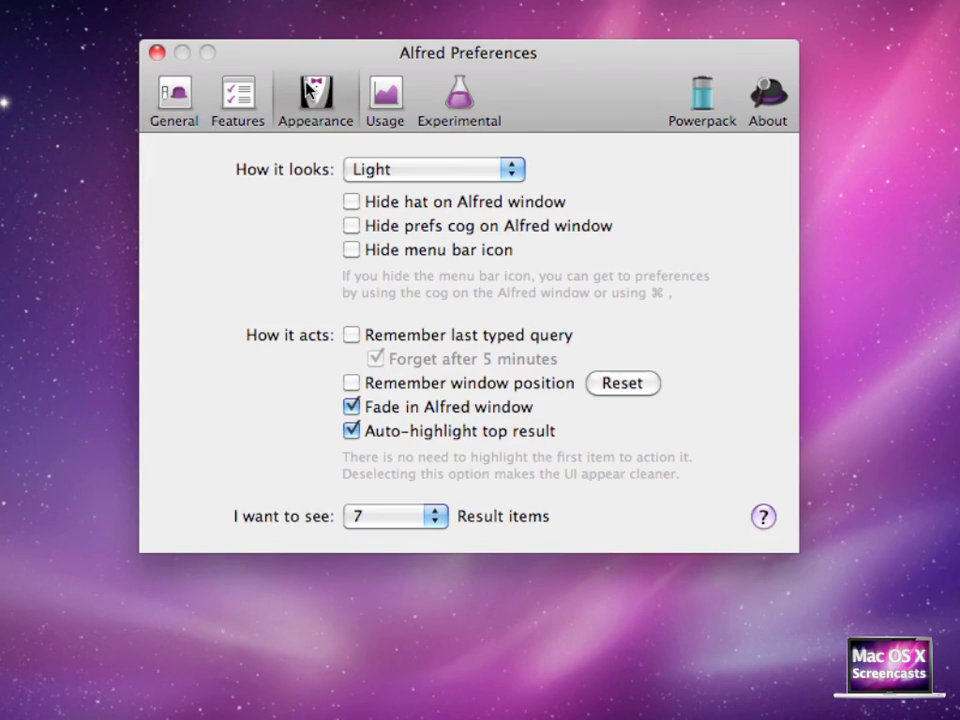
pyautogui.click(411, 176)
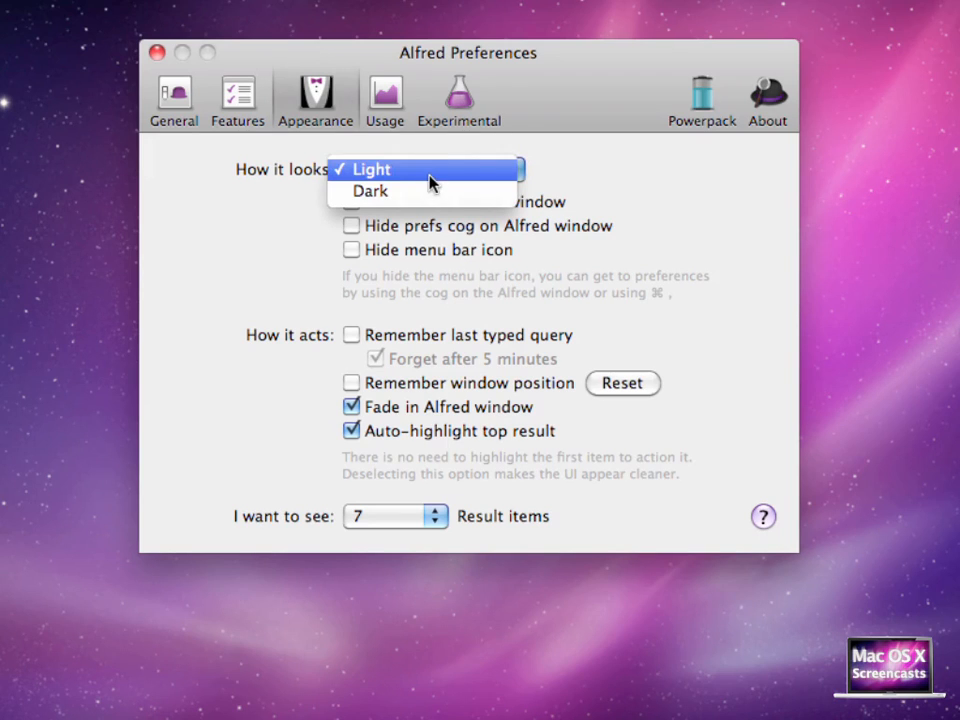
pyautogui.click(433, 195)
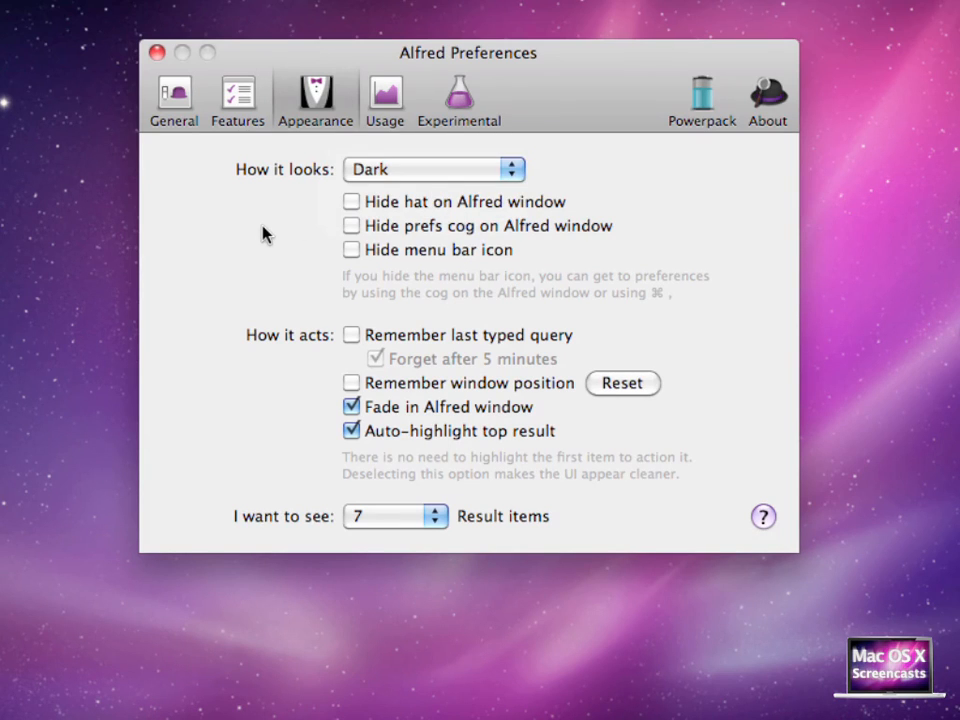
pyautogui.hotkey('alt', 'space')
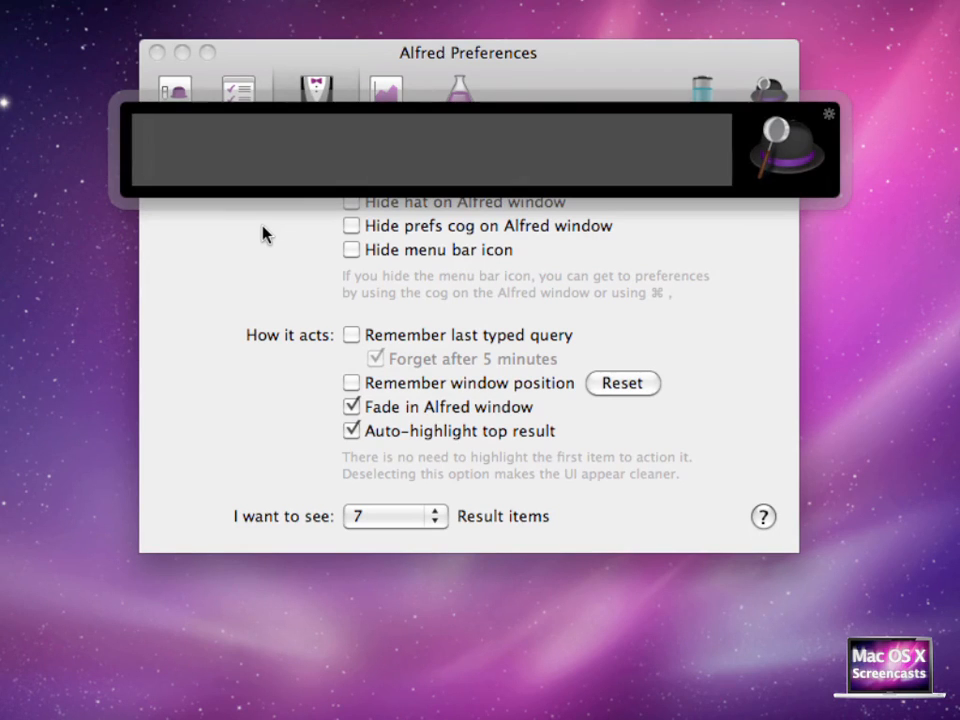
pyautogui.press('Escape')
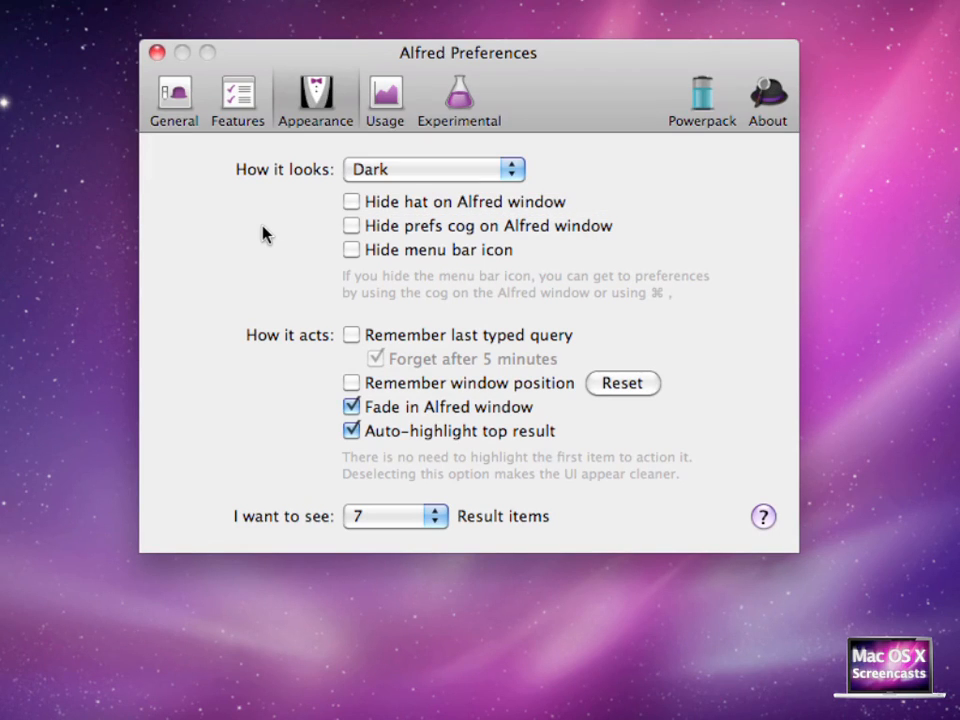
# Turn off Fade in Alfred window, opening and dismissing Alfred to compare
pyautogui.click(351, 408)
pyautogui.hotkey('alt', 'space')
pyautogui.press('Escape')
pyautogui.hotkey('alt', 'space')
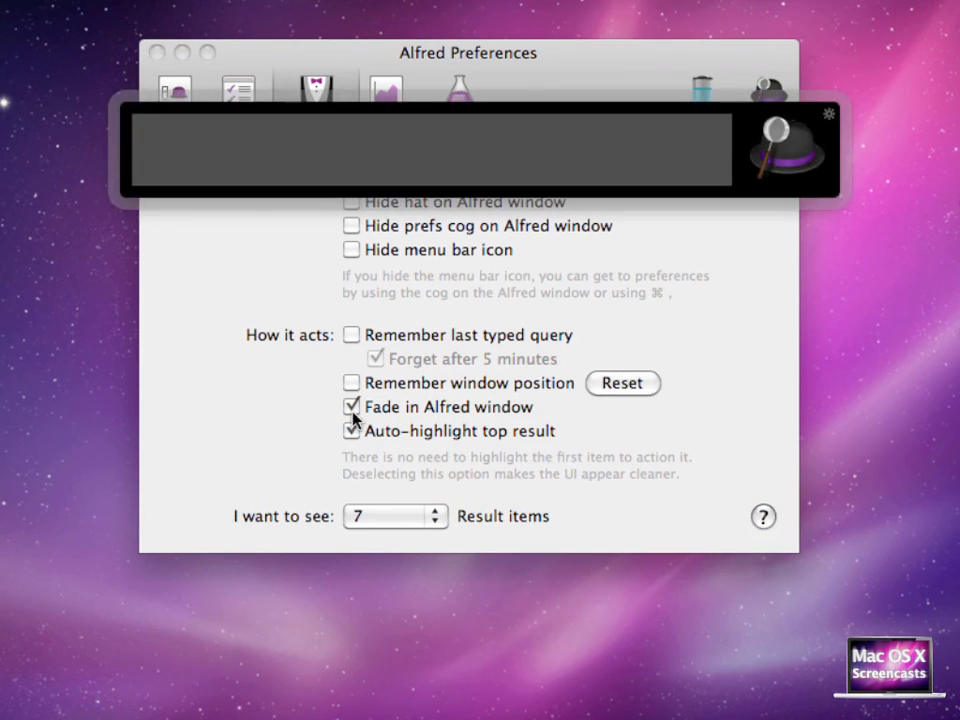
pyautogui.press('Escape')
pyautogui.click(352, 408)
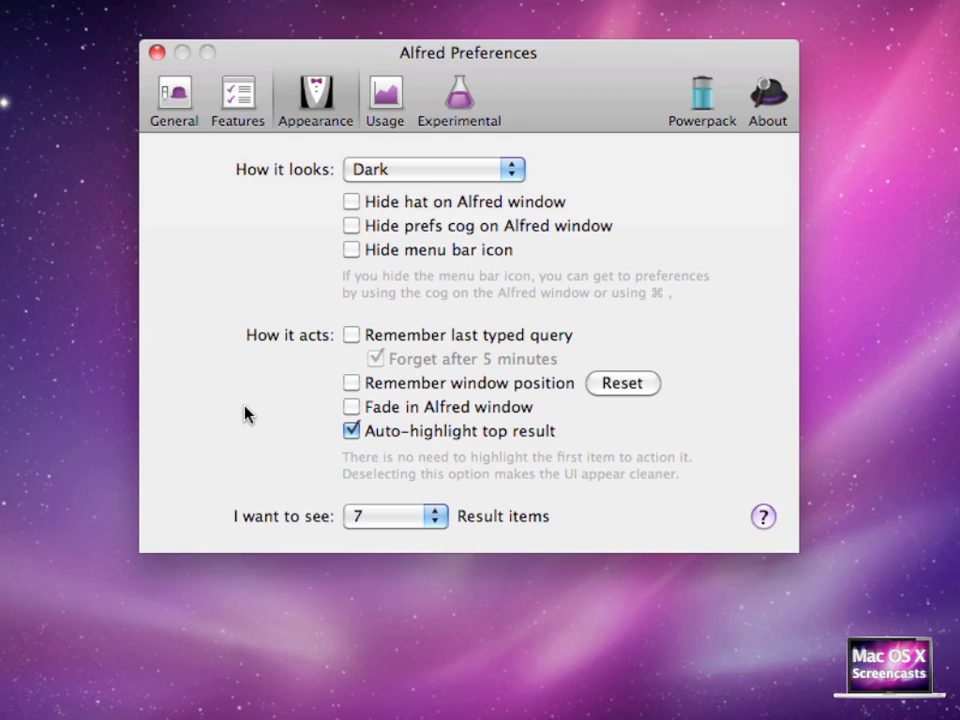
# View the Usage statistics and the Experimental preferences
pyautogui.click(382, 95)
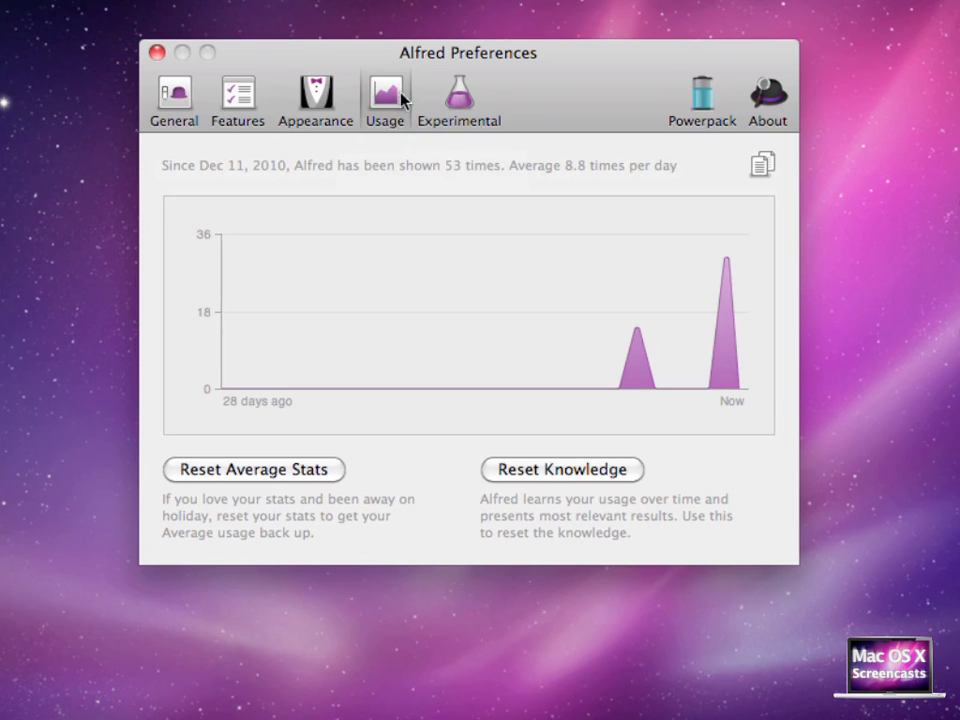
pyautogui.click(457, 99)
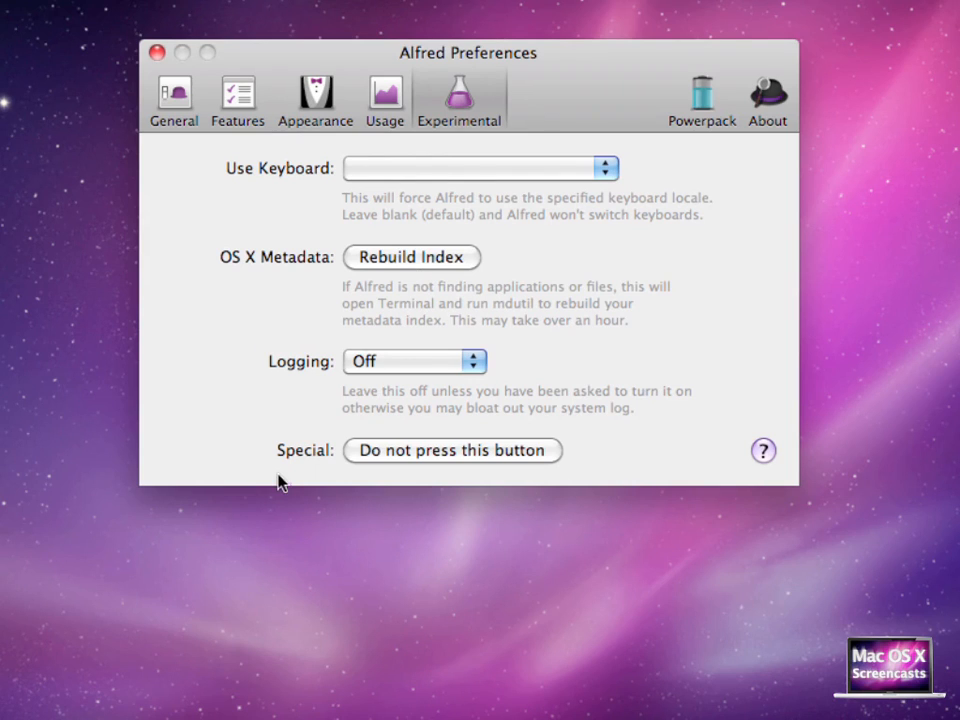
pyautogui.moveTo(391, 455); pyautogui.dragTo(629, 465)
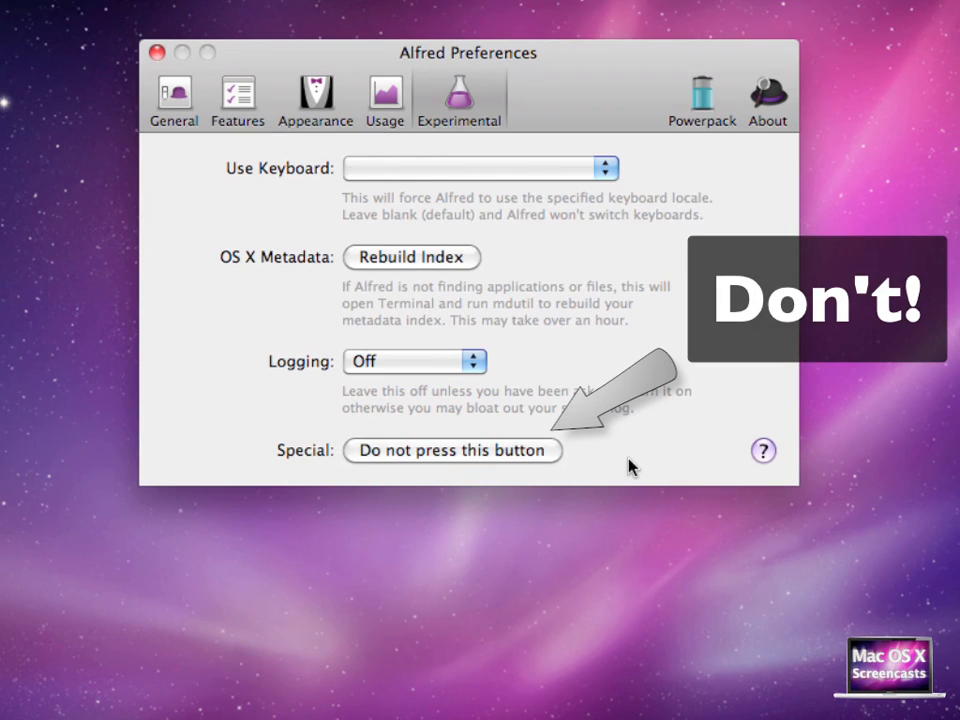